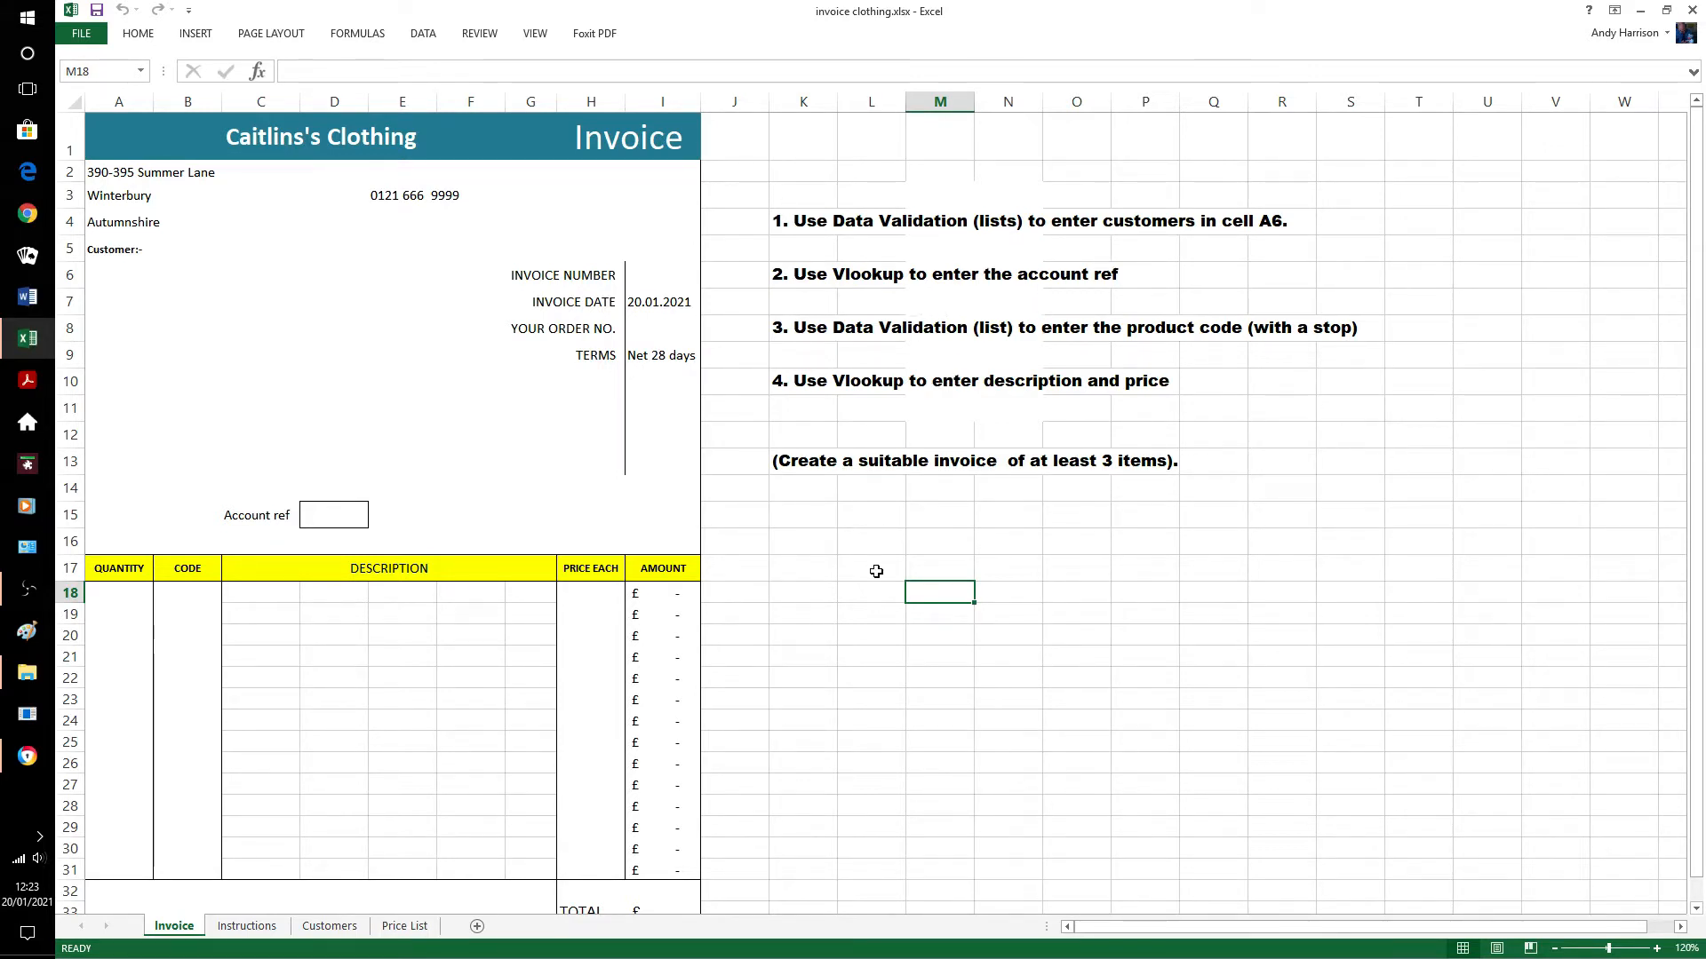
Give cell A6 a List validation sourced from Customers!$A$2:$A$7, the six customer names.
click(120, 270)
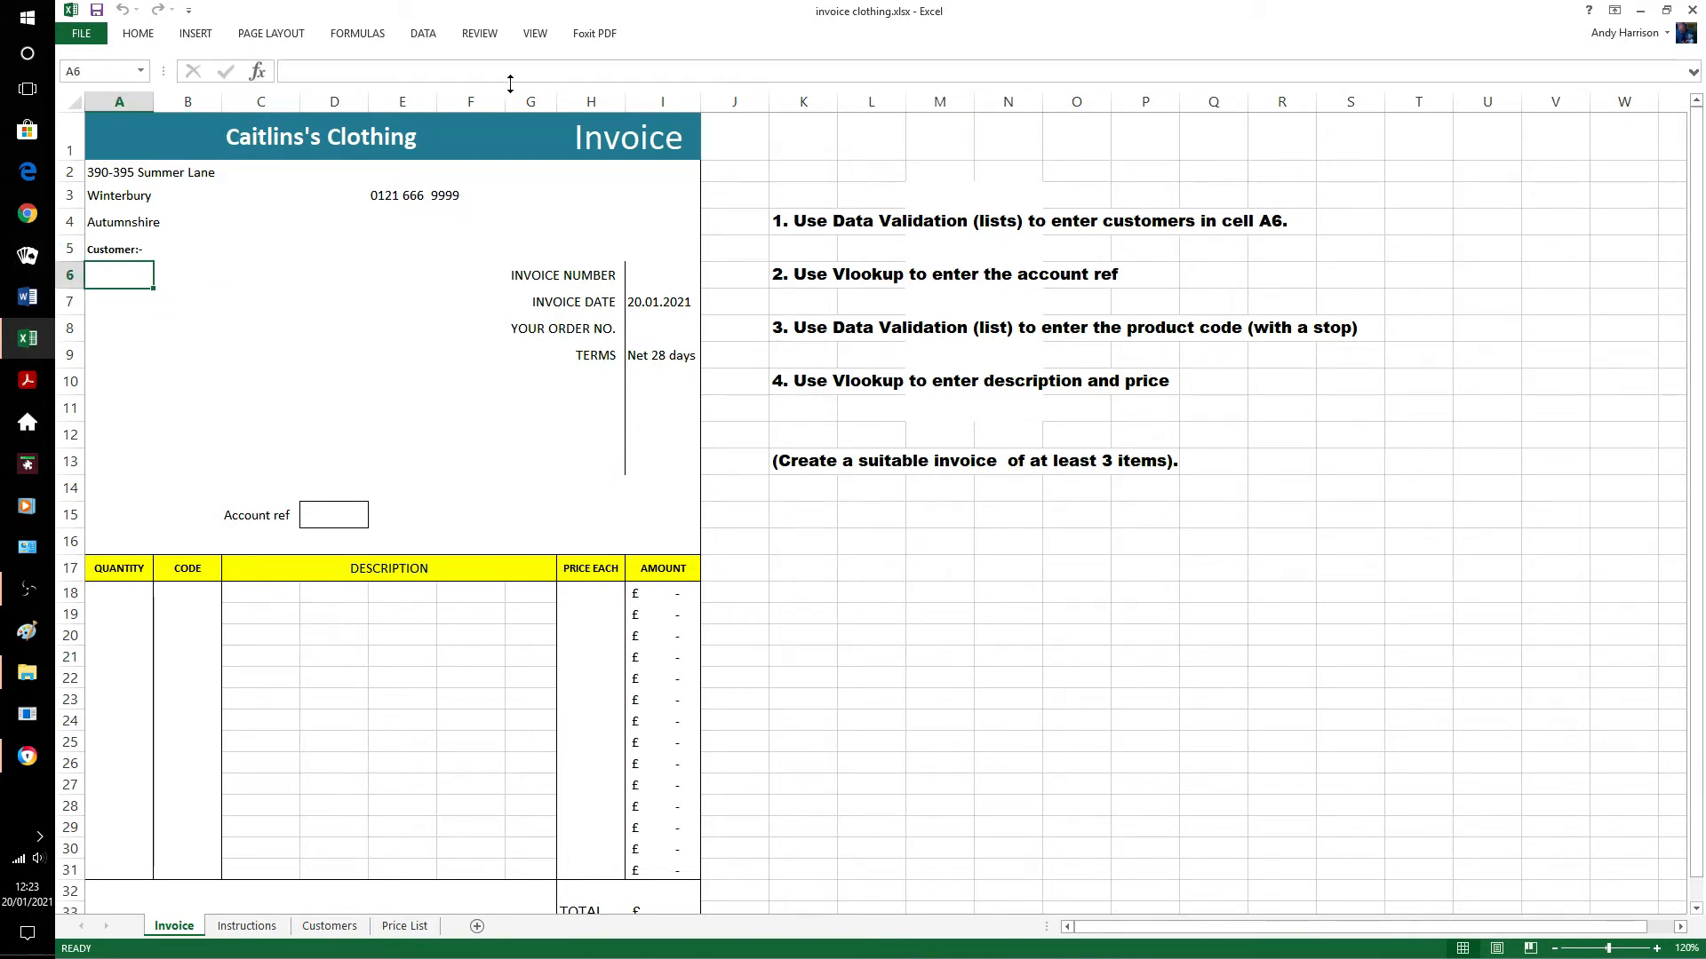
click(425, 35)
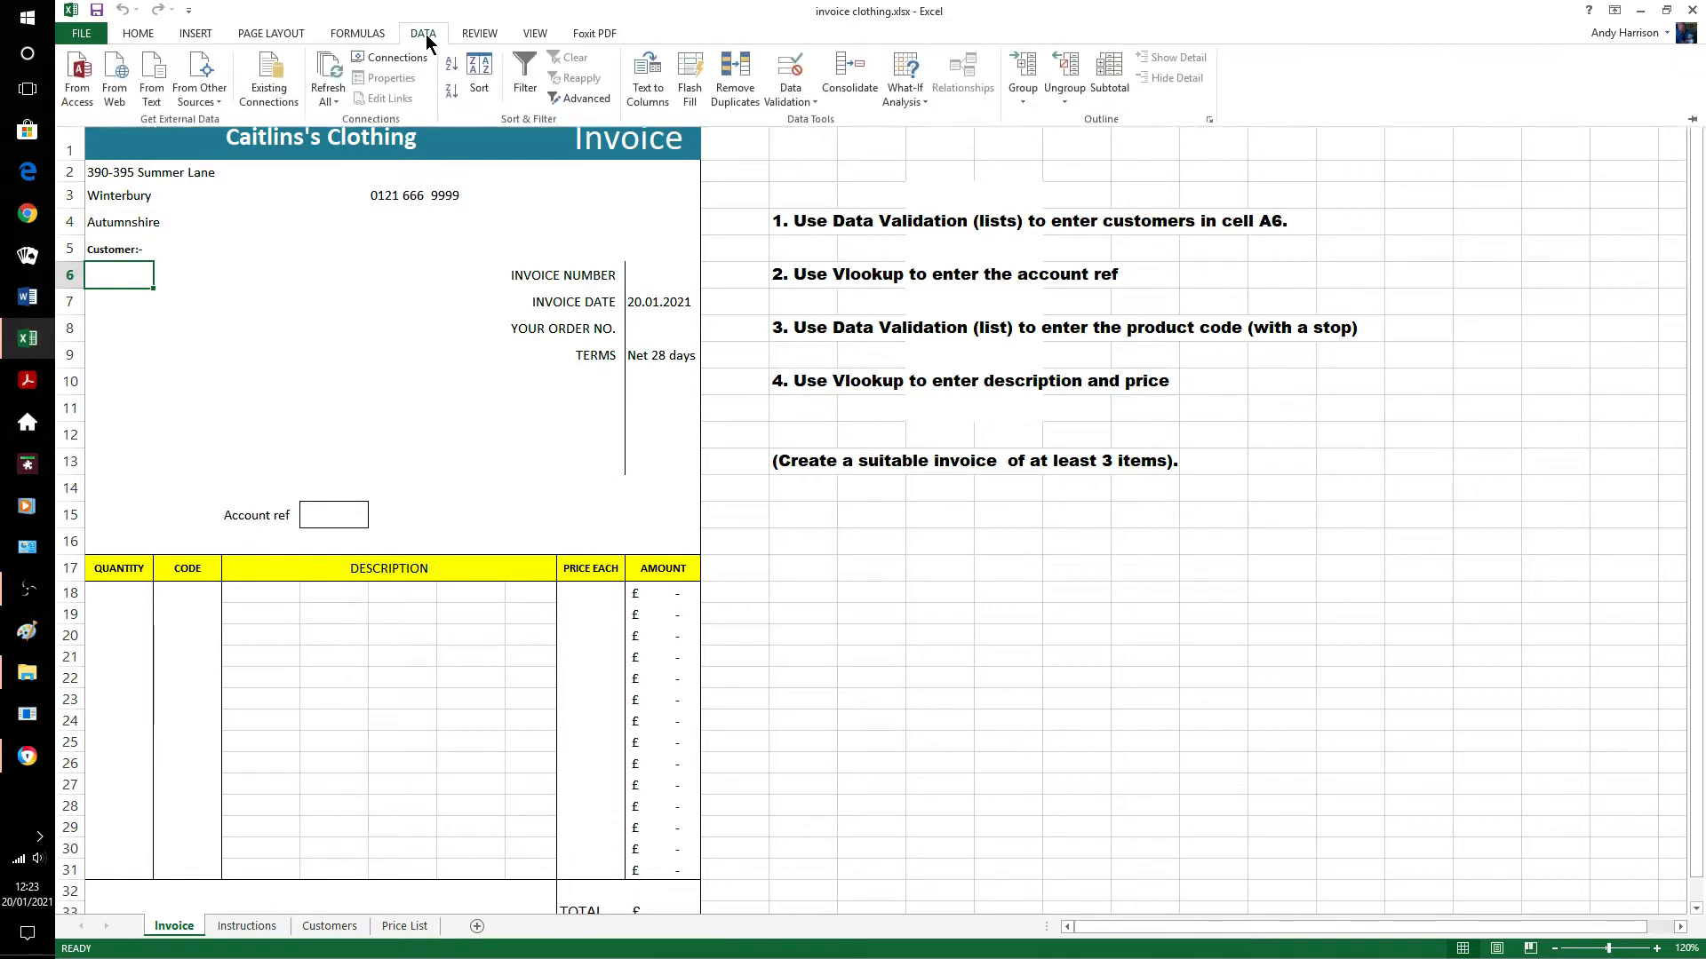
click(813, 104)
click(811, 115)
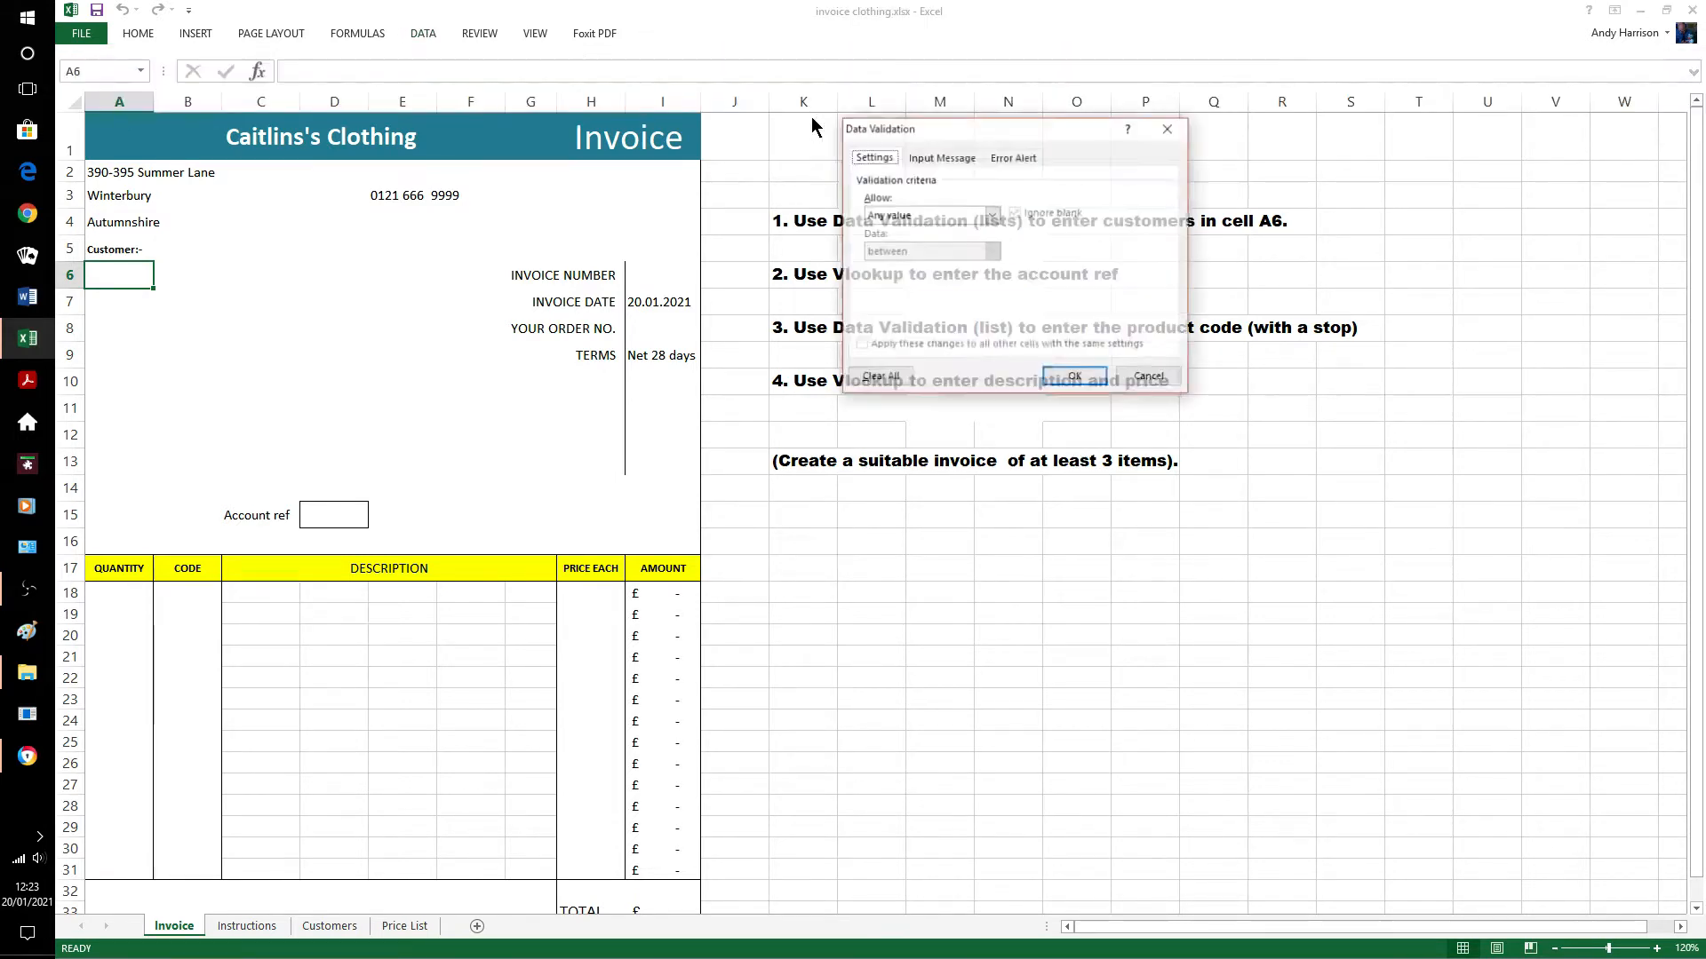
click(992, 214)
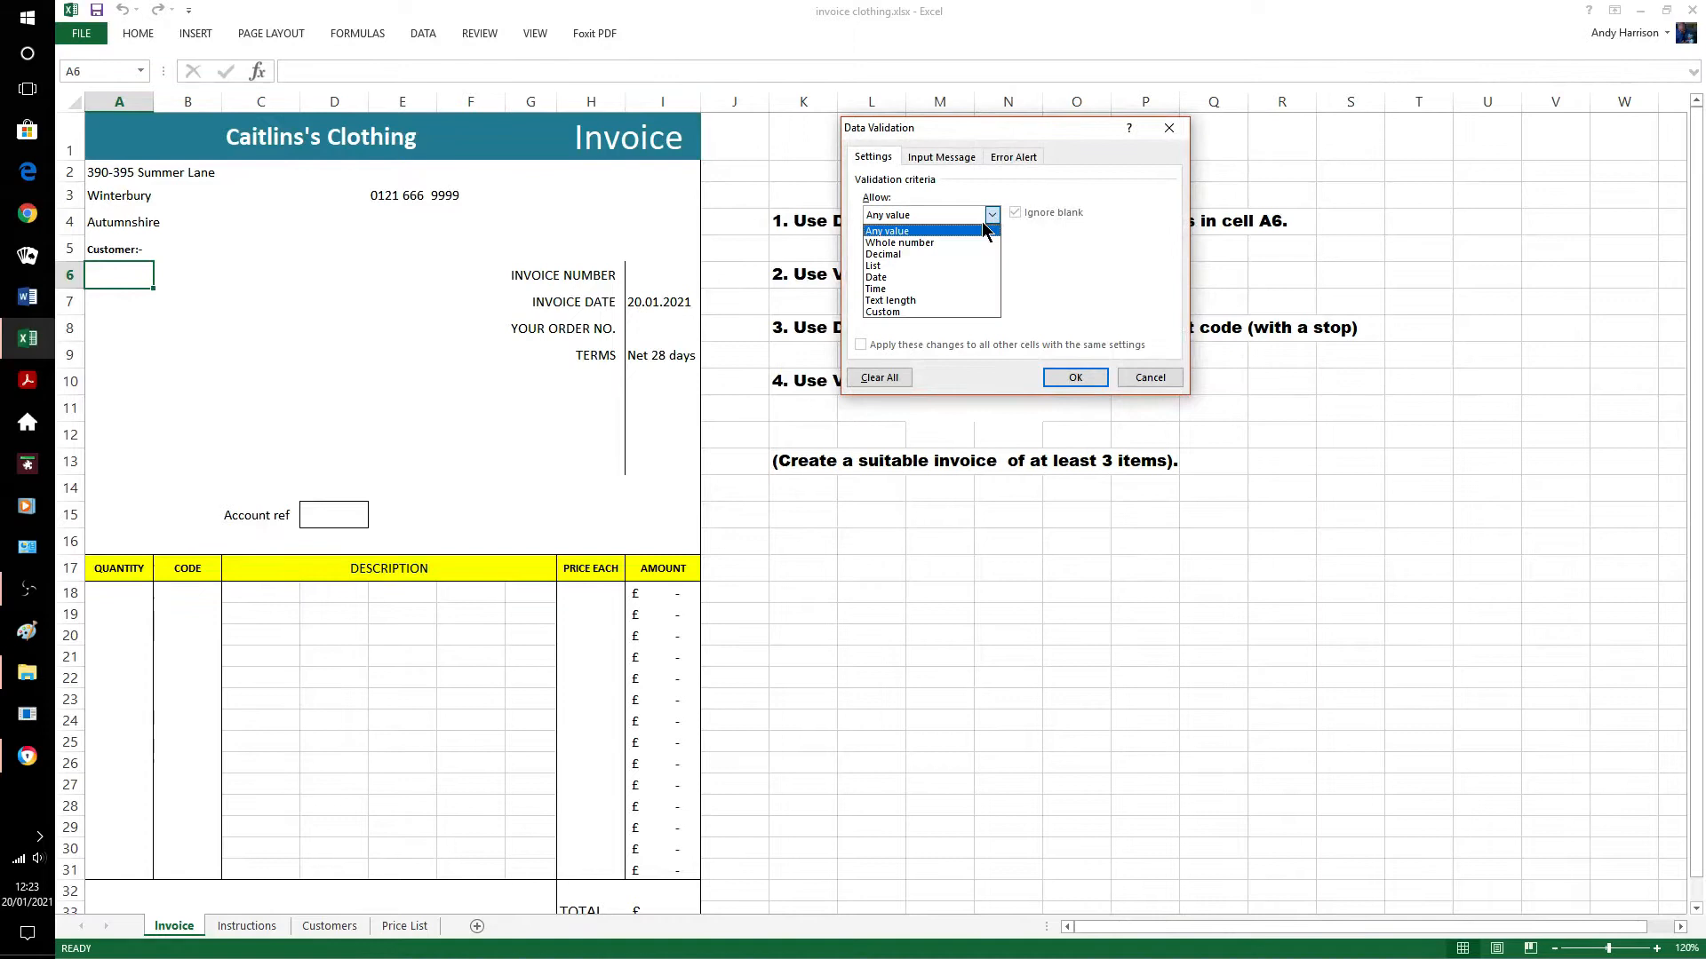
click(913, 265)
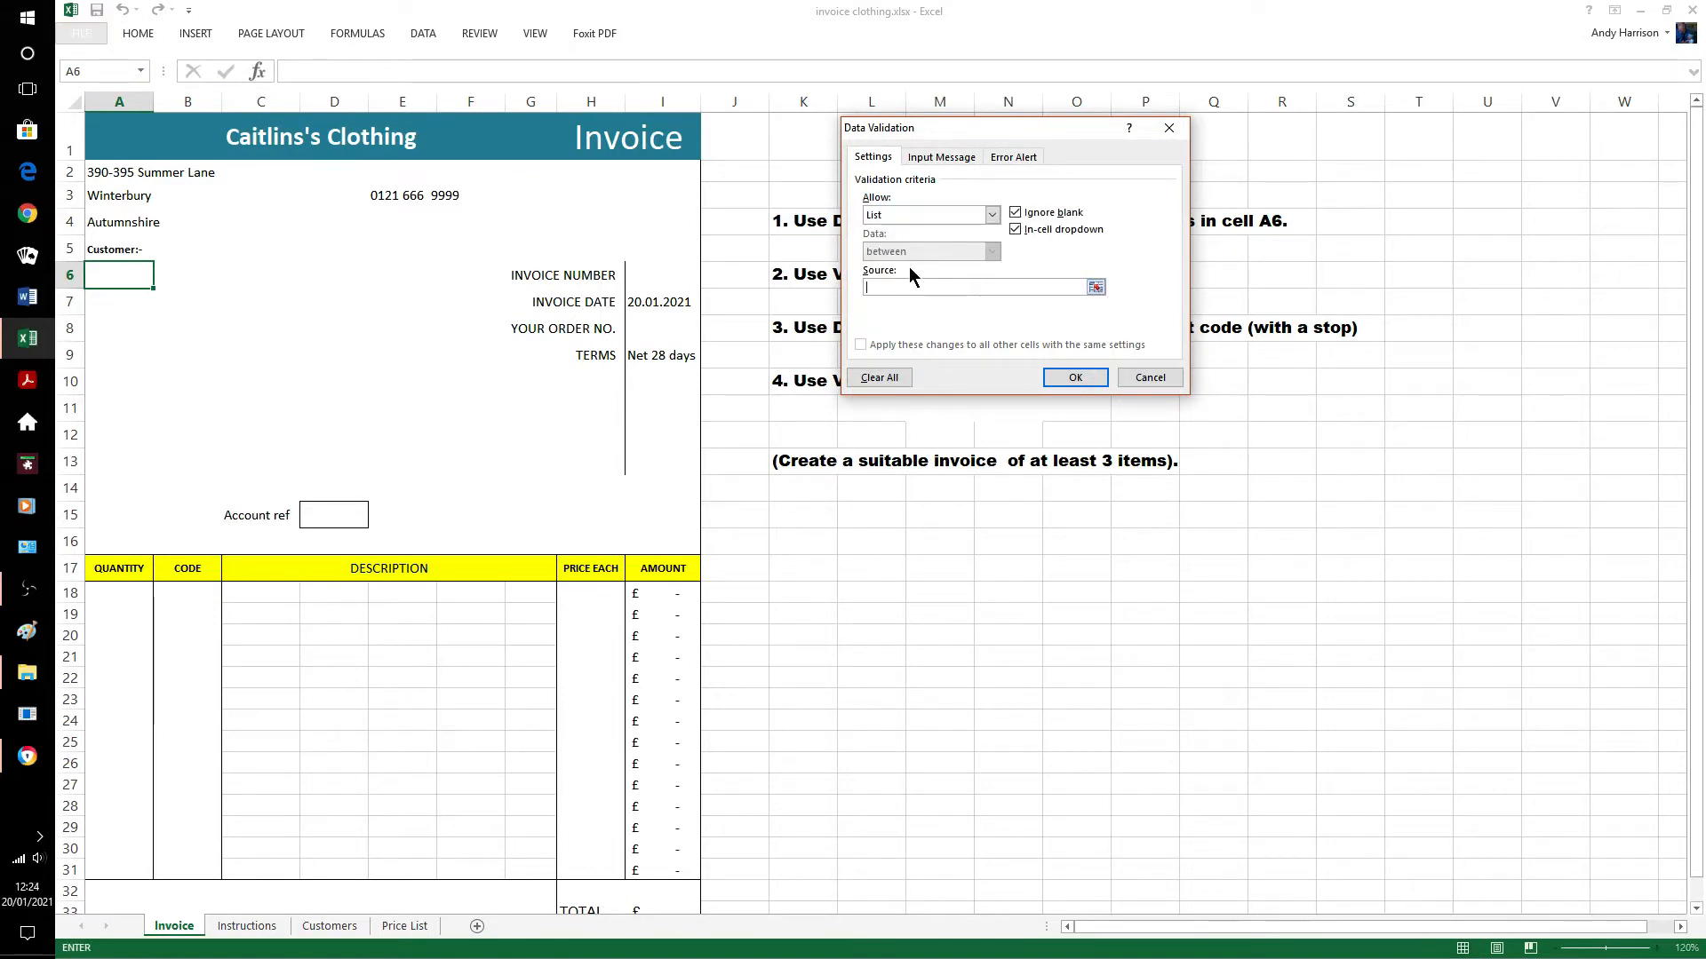
click(328, 925)
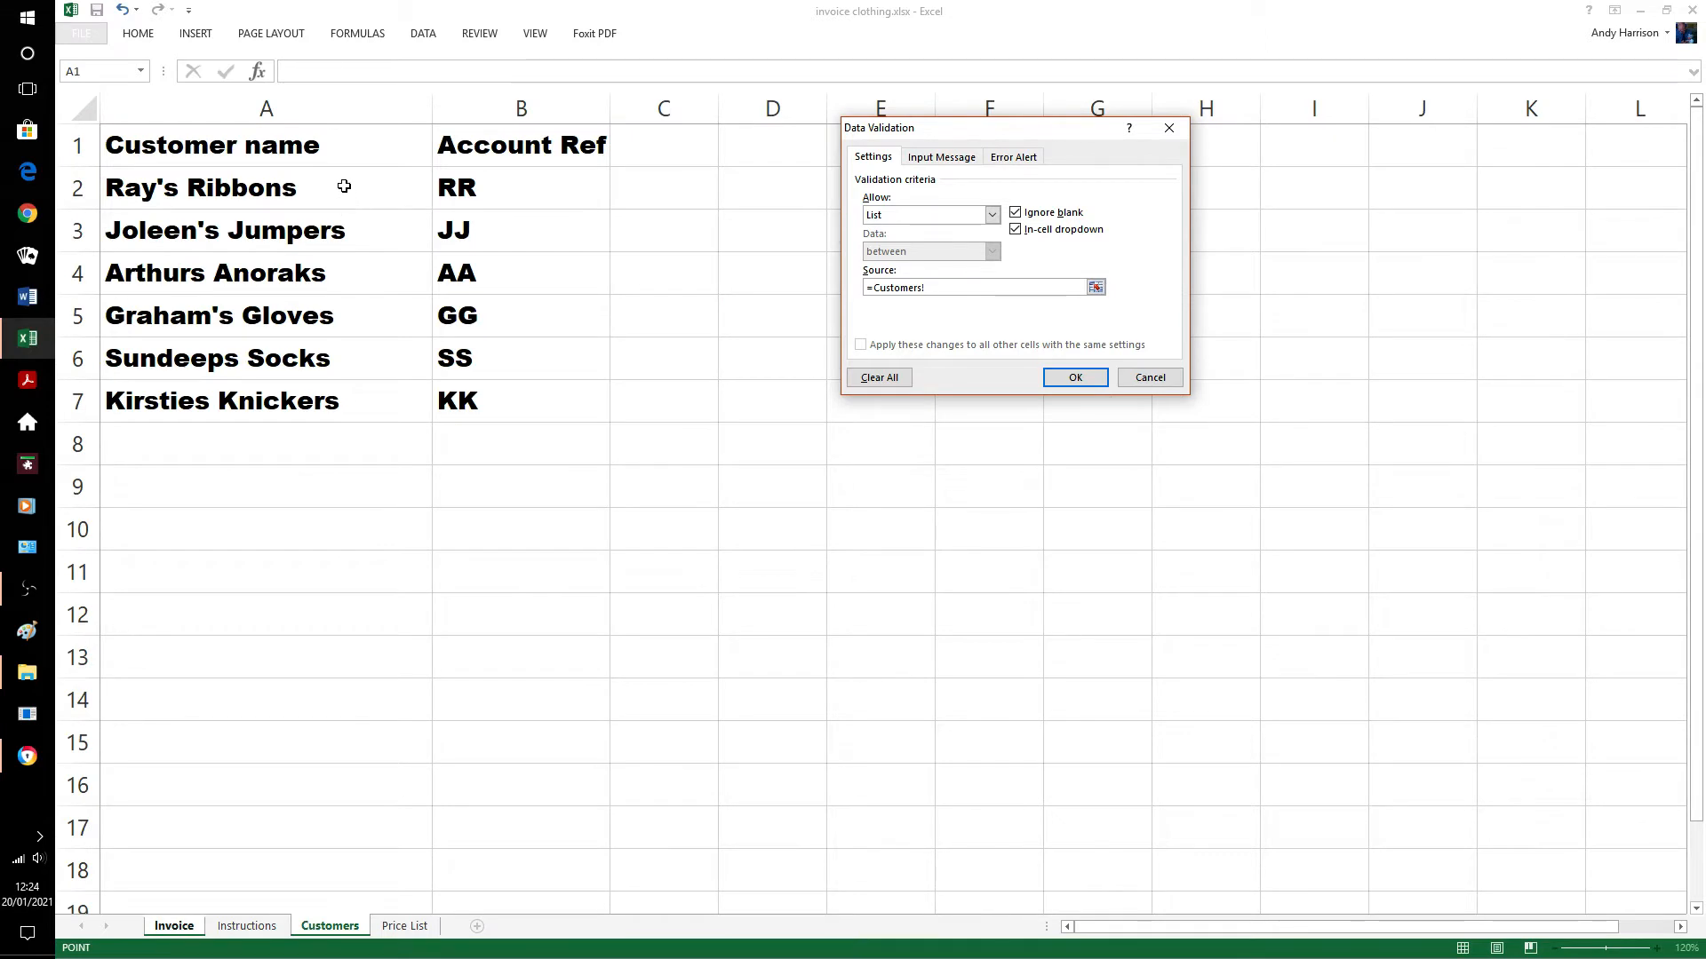
drag(343, 186, 422, 413)
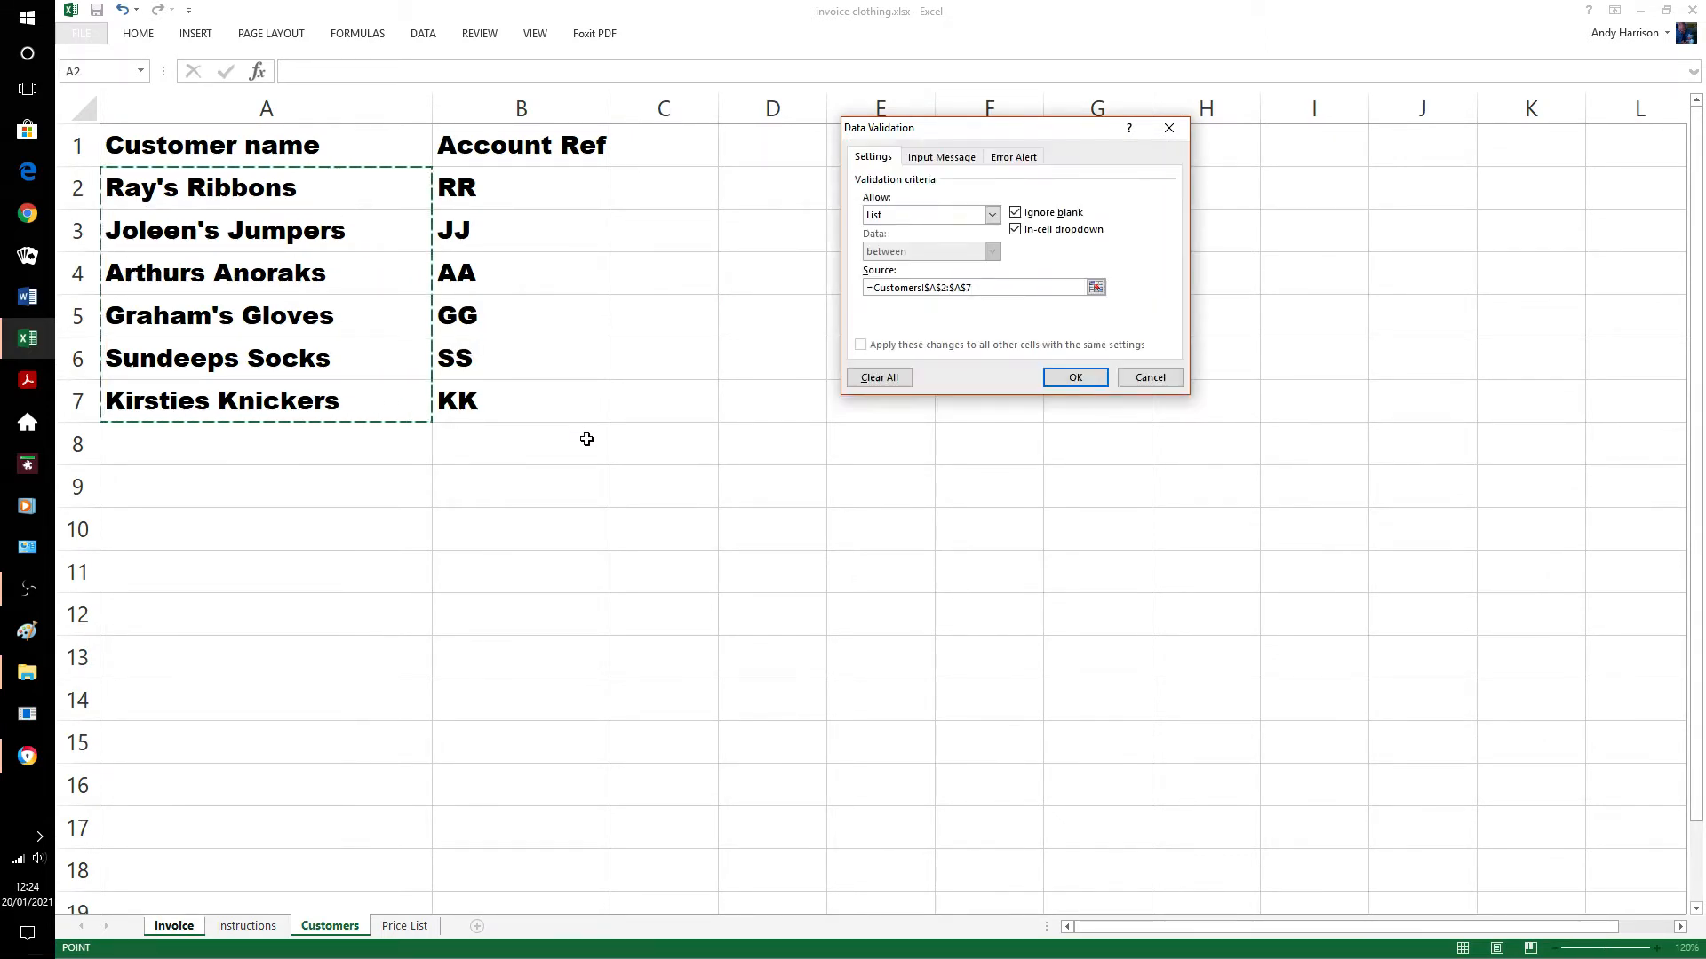
click(1073, 378)
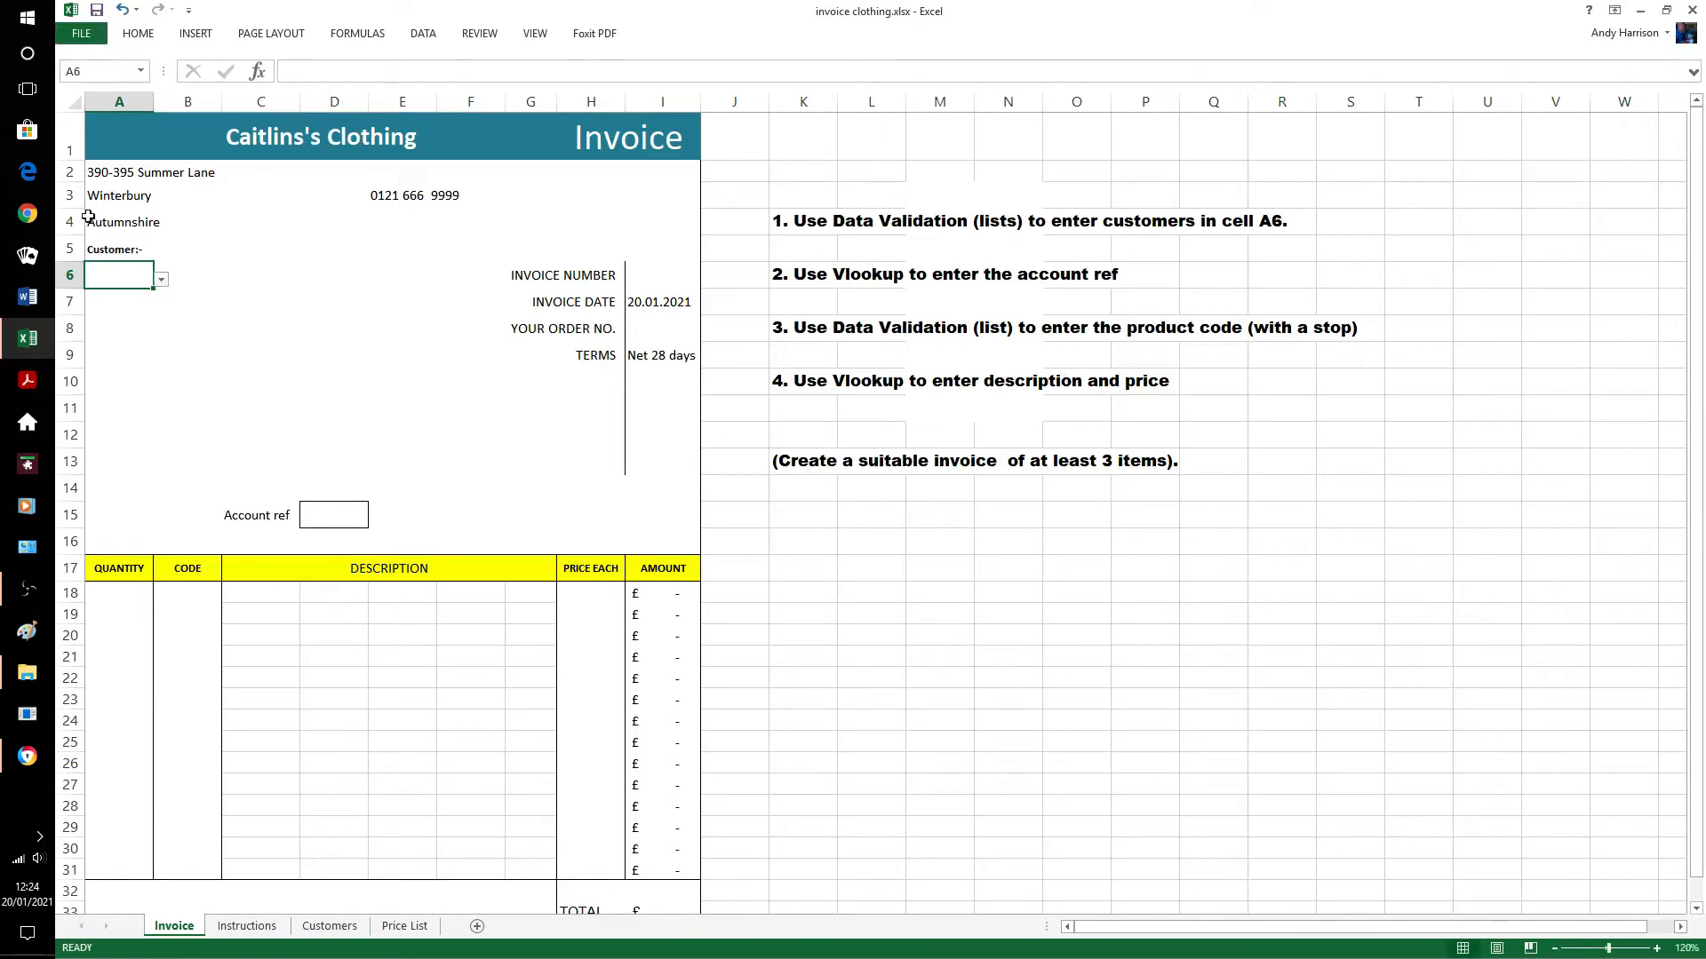
Pick Arthurs Anoraks from the customer dropdown in A6, then select Account ref cell D15.
click(161, 279)
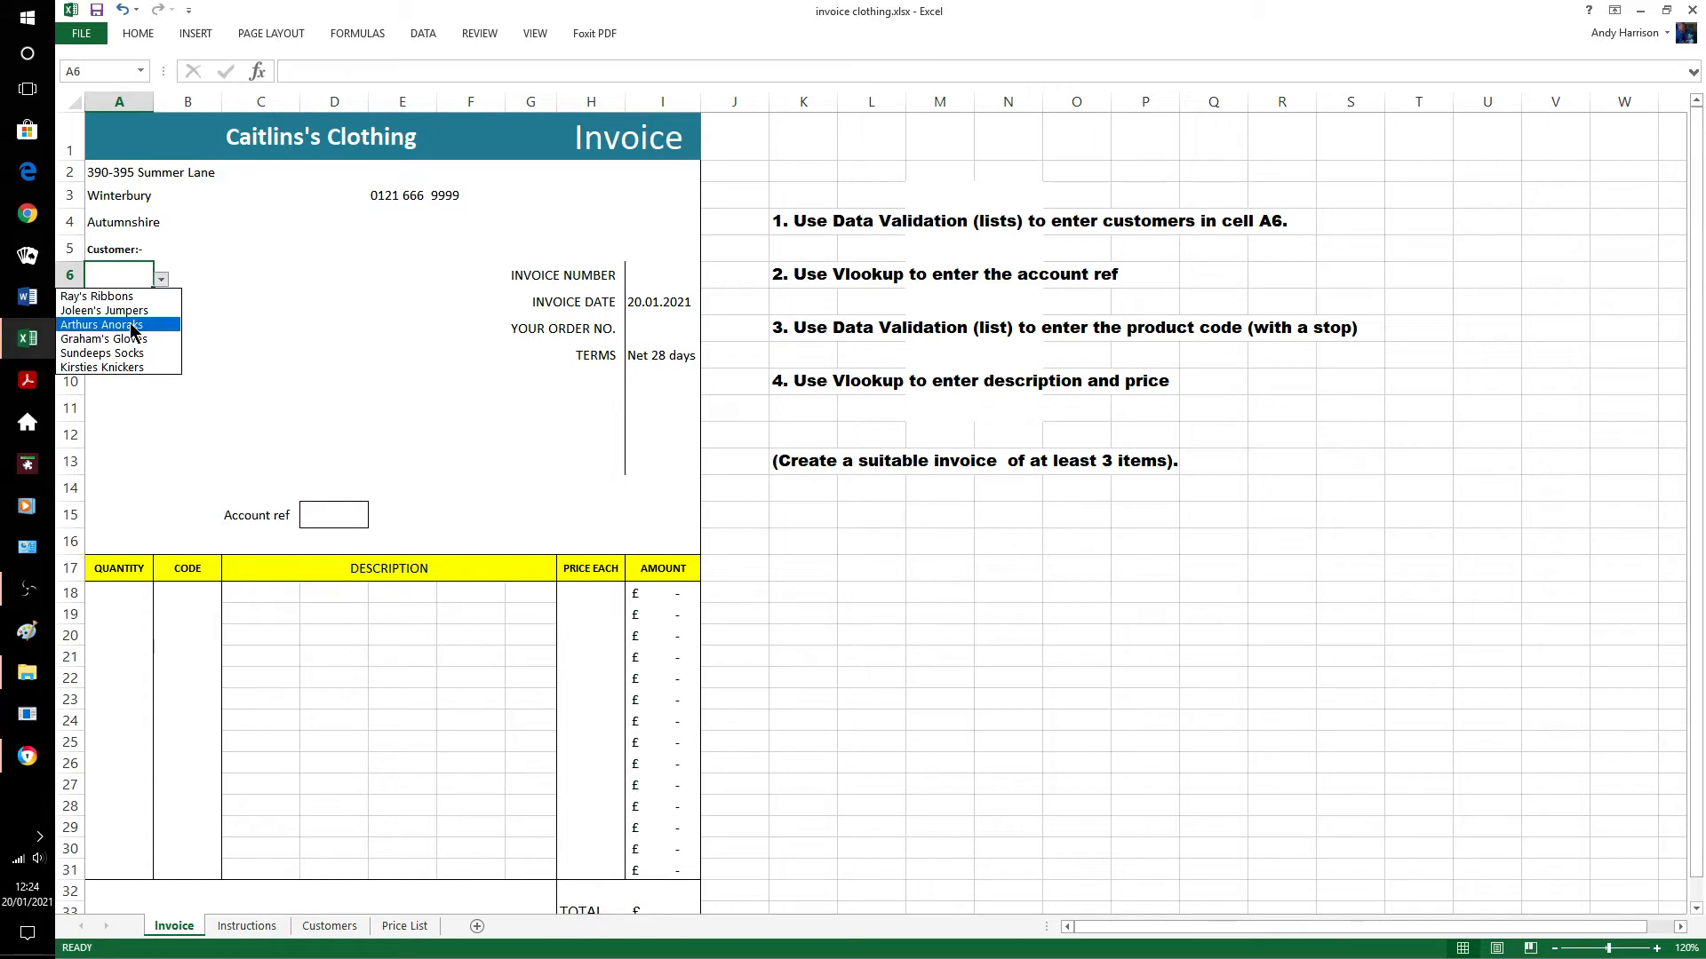
click(133, 325)
click(786, 558)
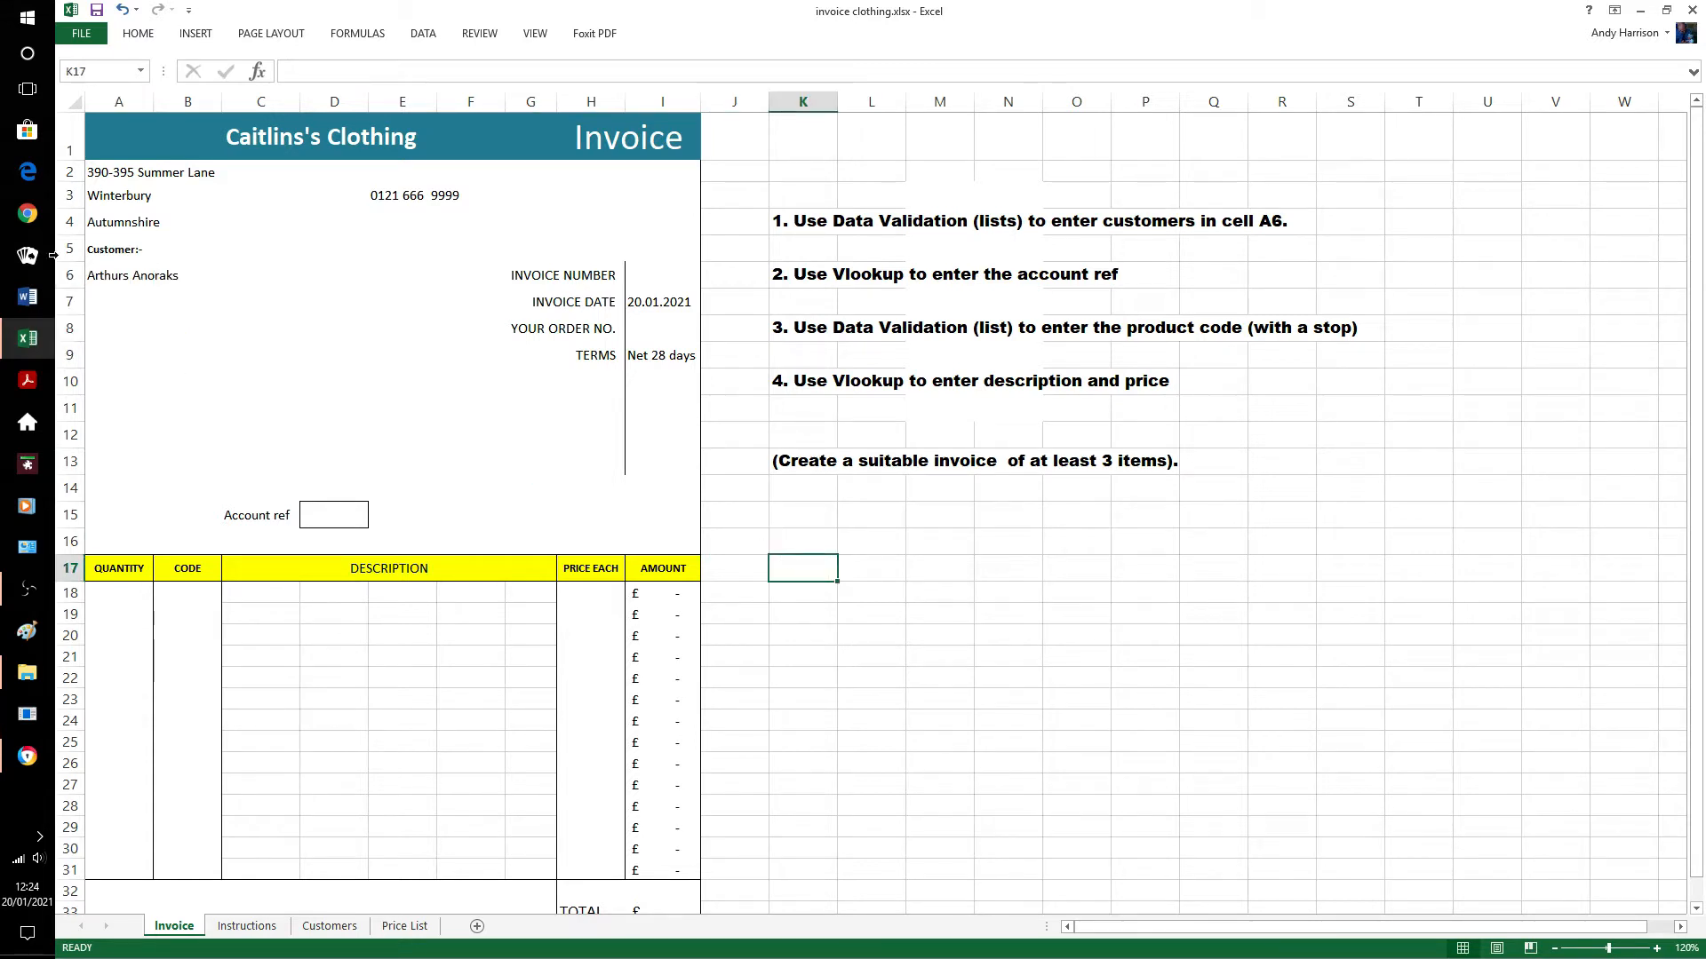
click(112, 278)
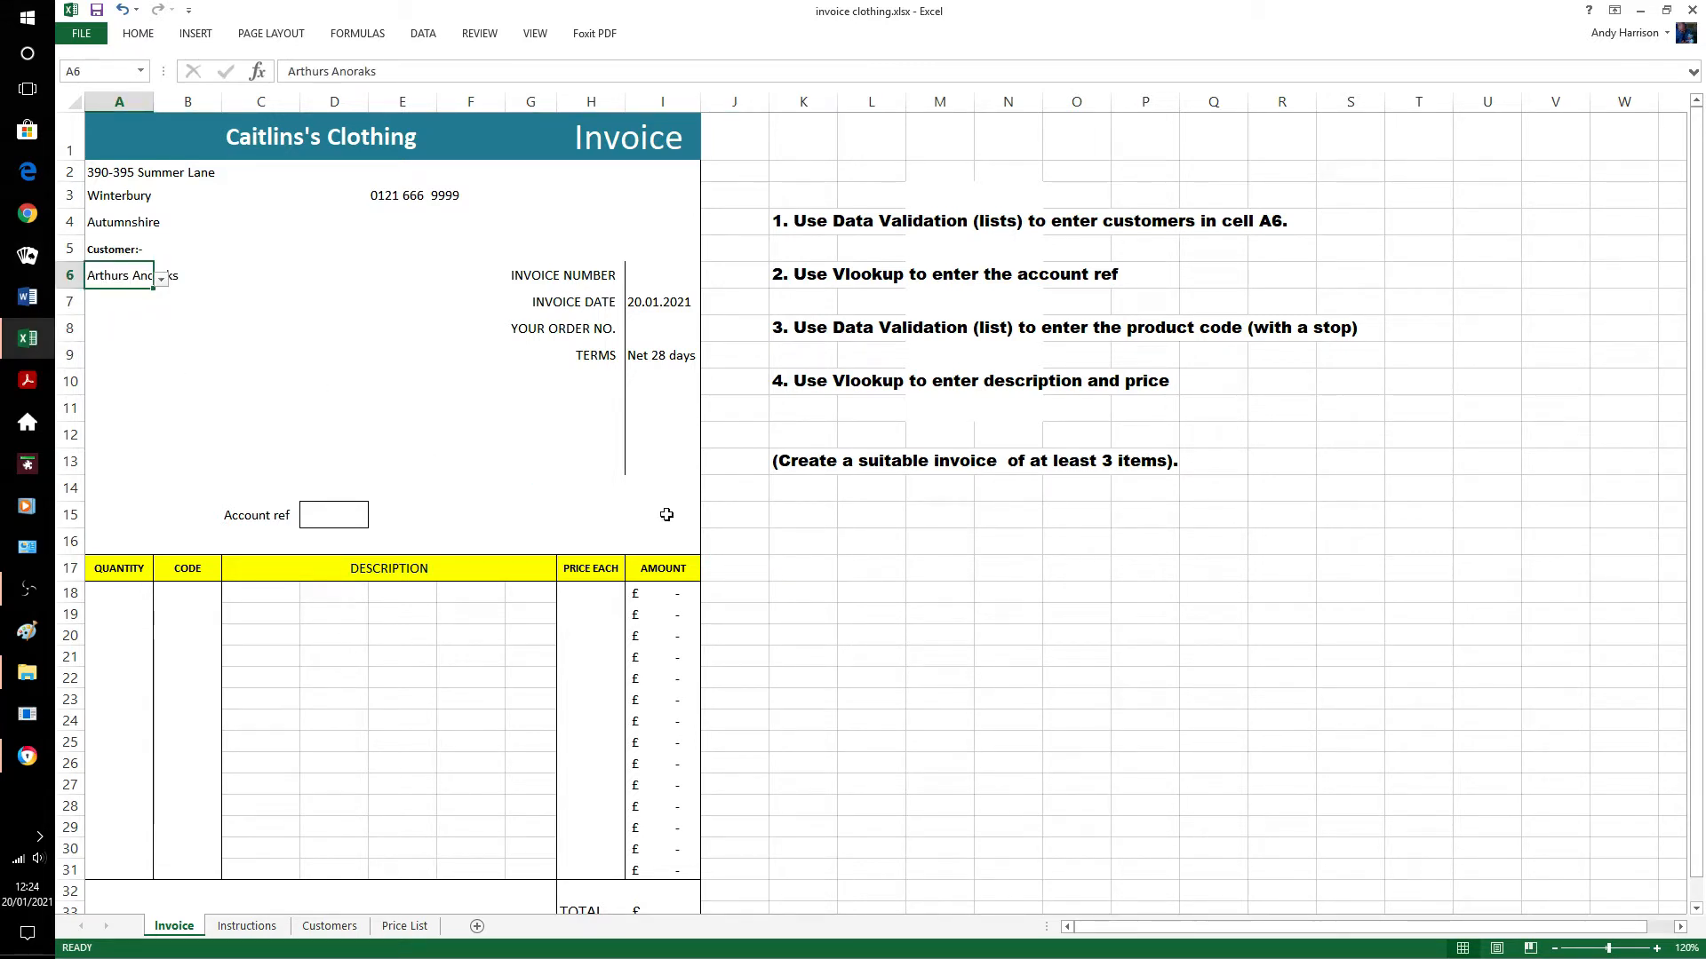
click(724, 520)
click(808, 538)
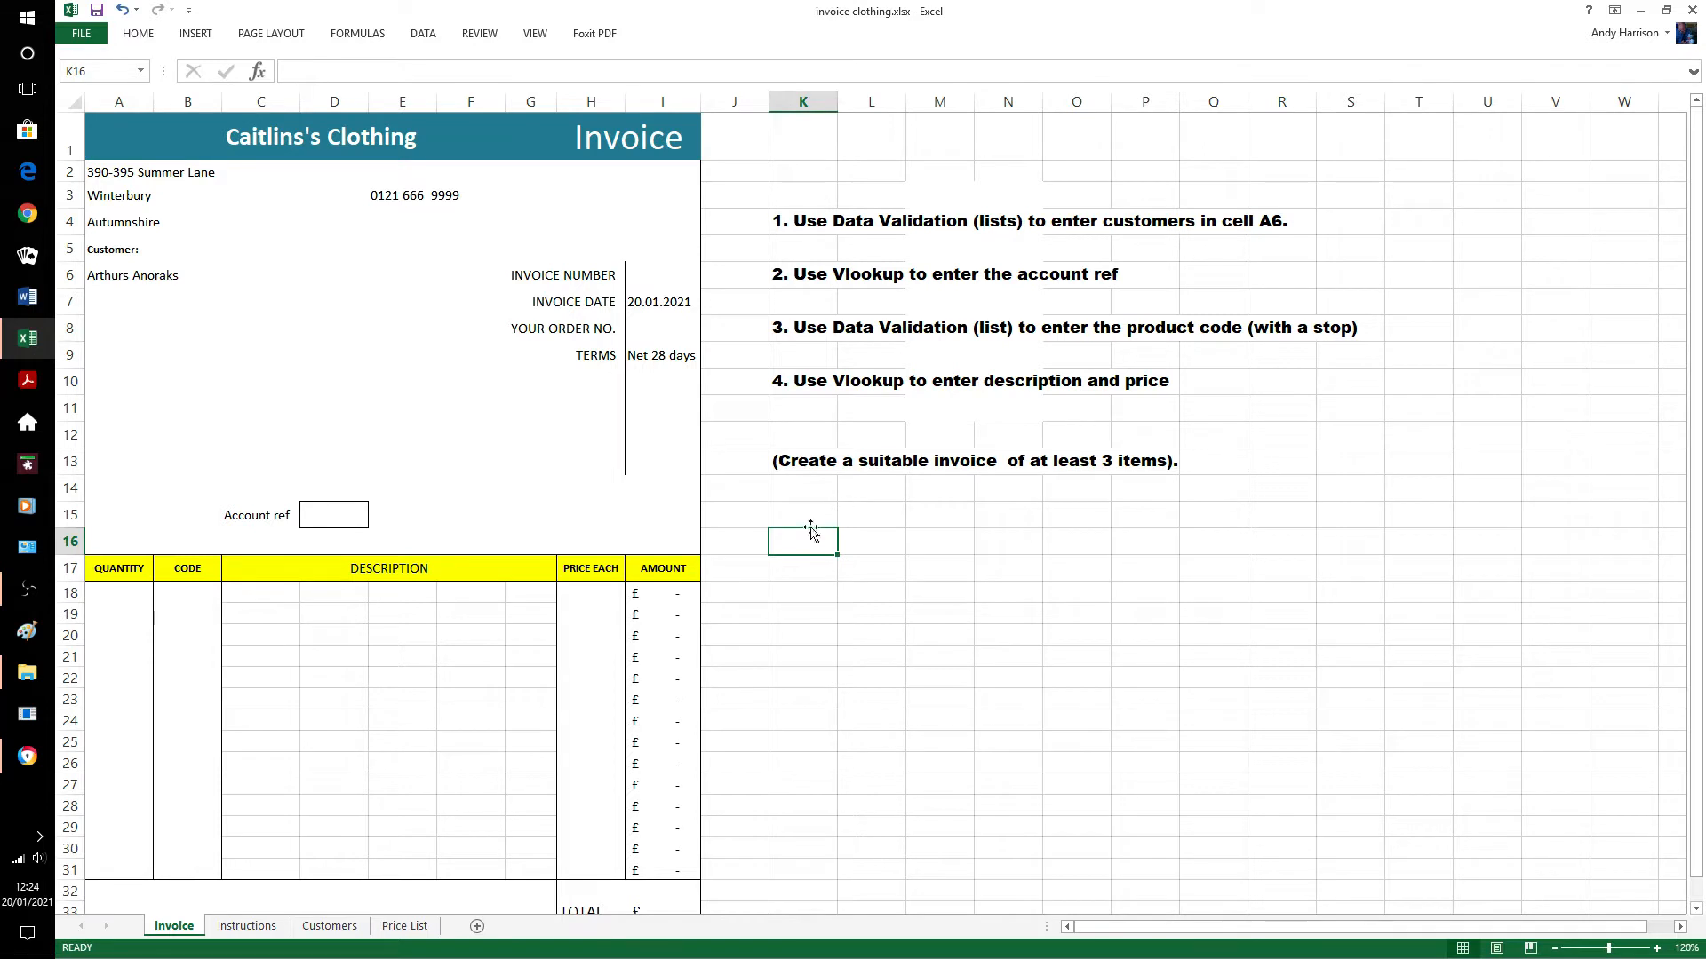
click(339, 516)
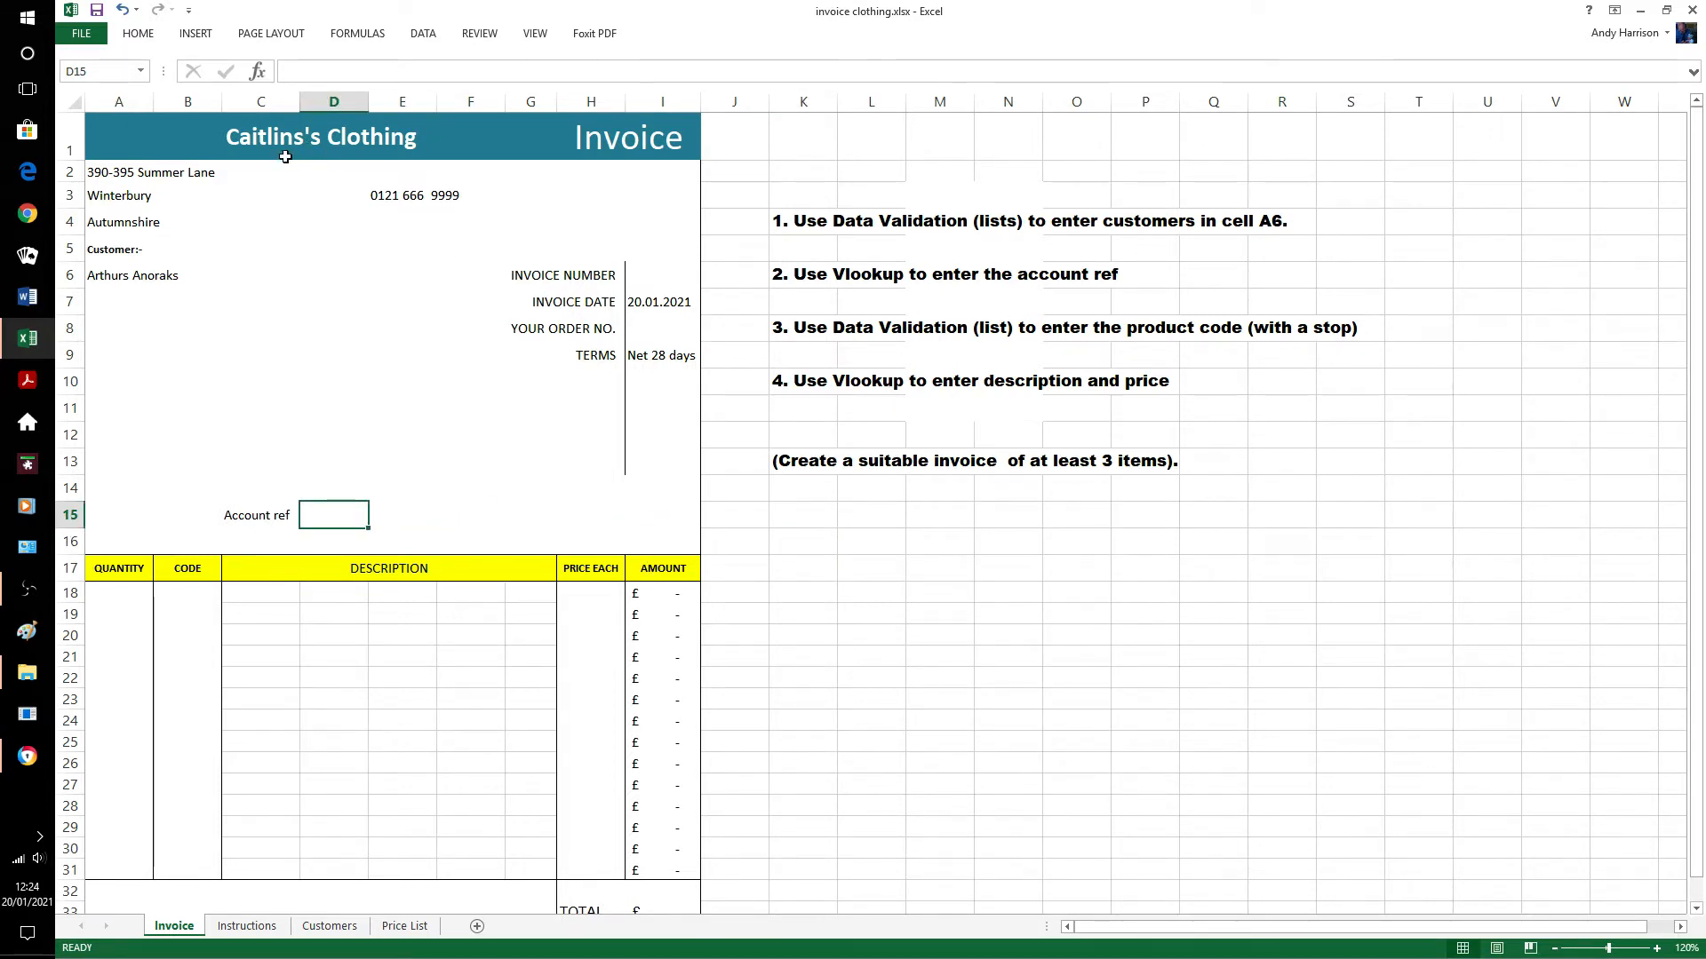
Build =VLOOKUP(A6,Customers!A2:B7,2) in D15 with the function wizard to return the account ref.
click(258, 73)
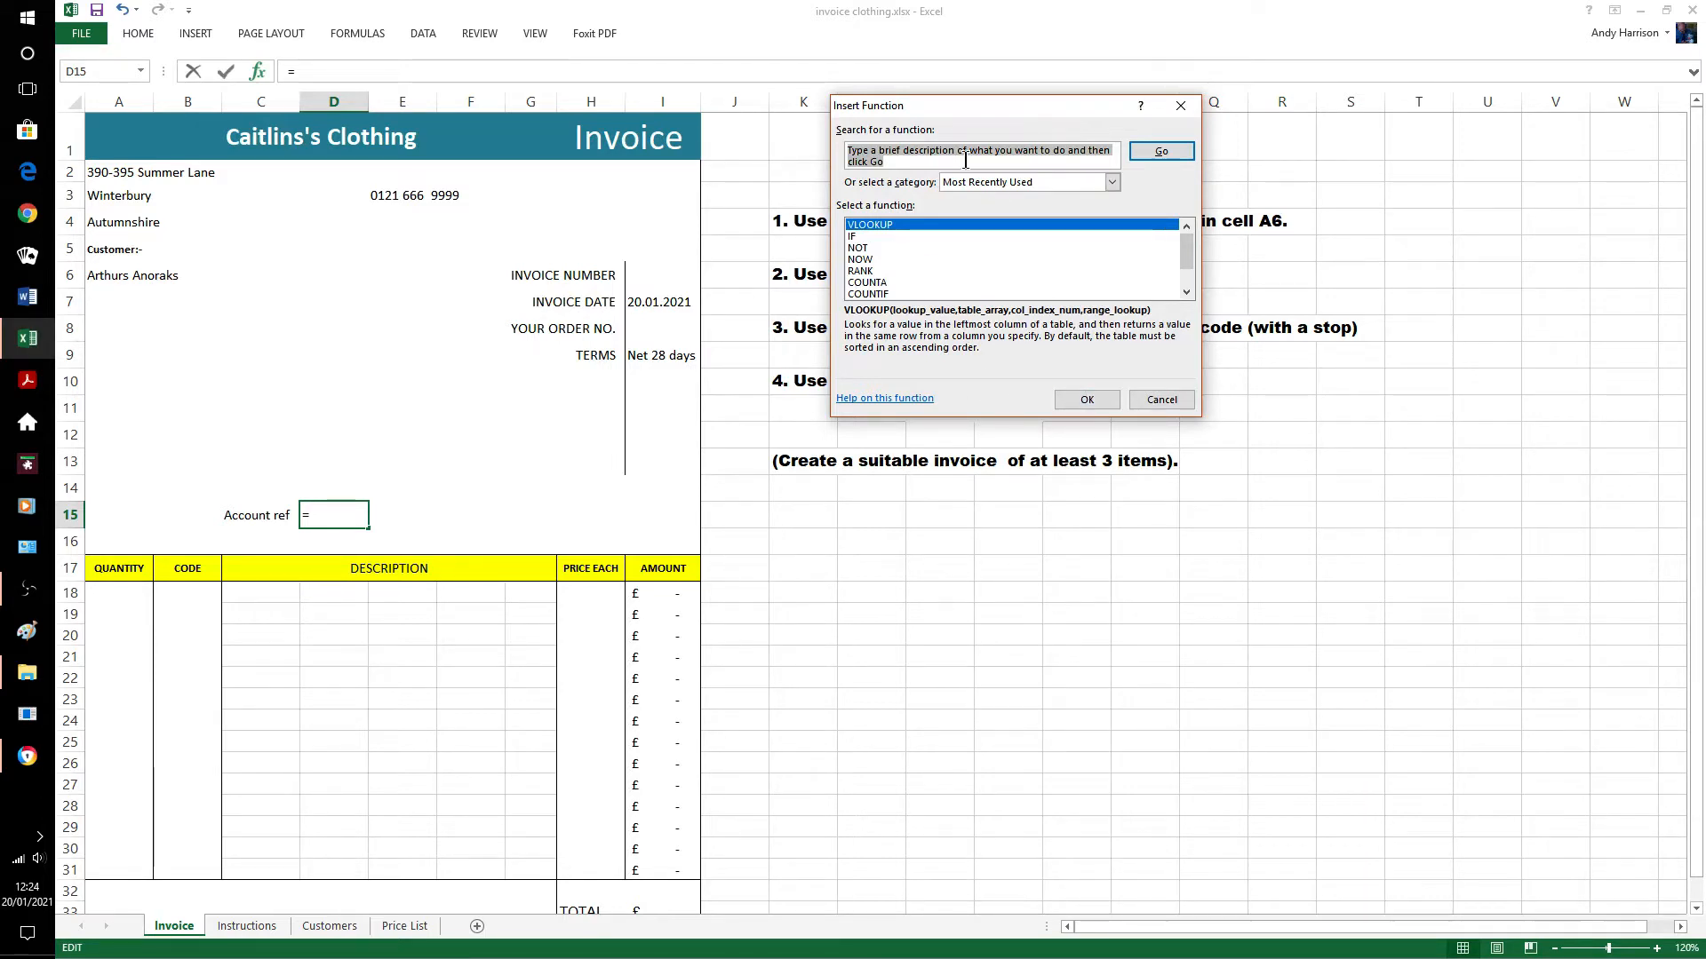
click(1095, 398)
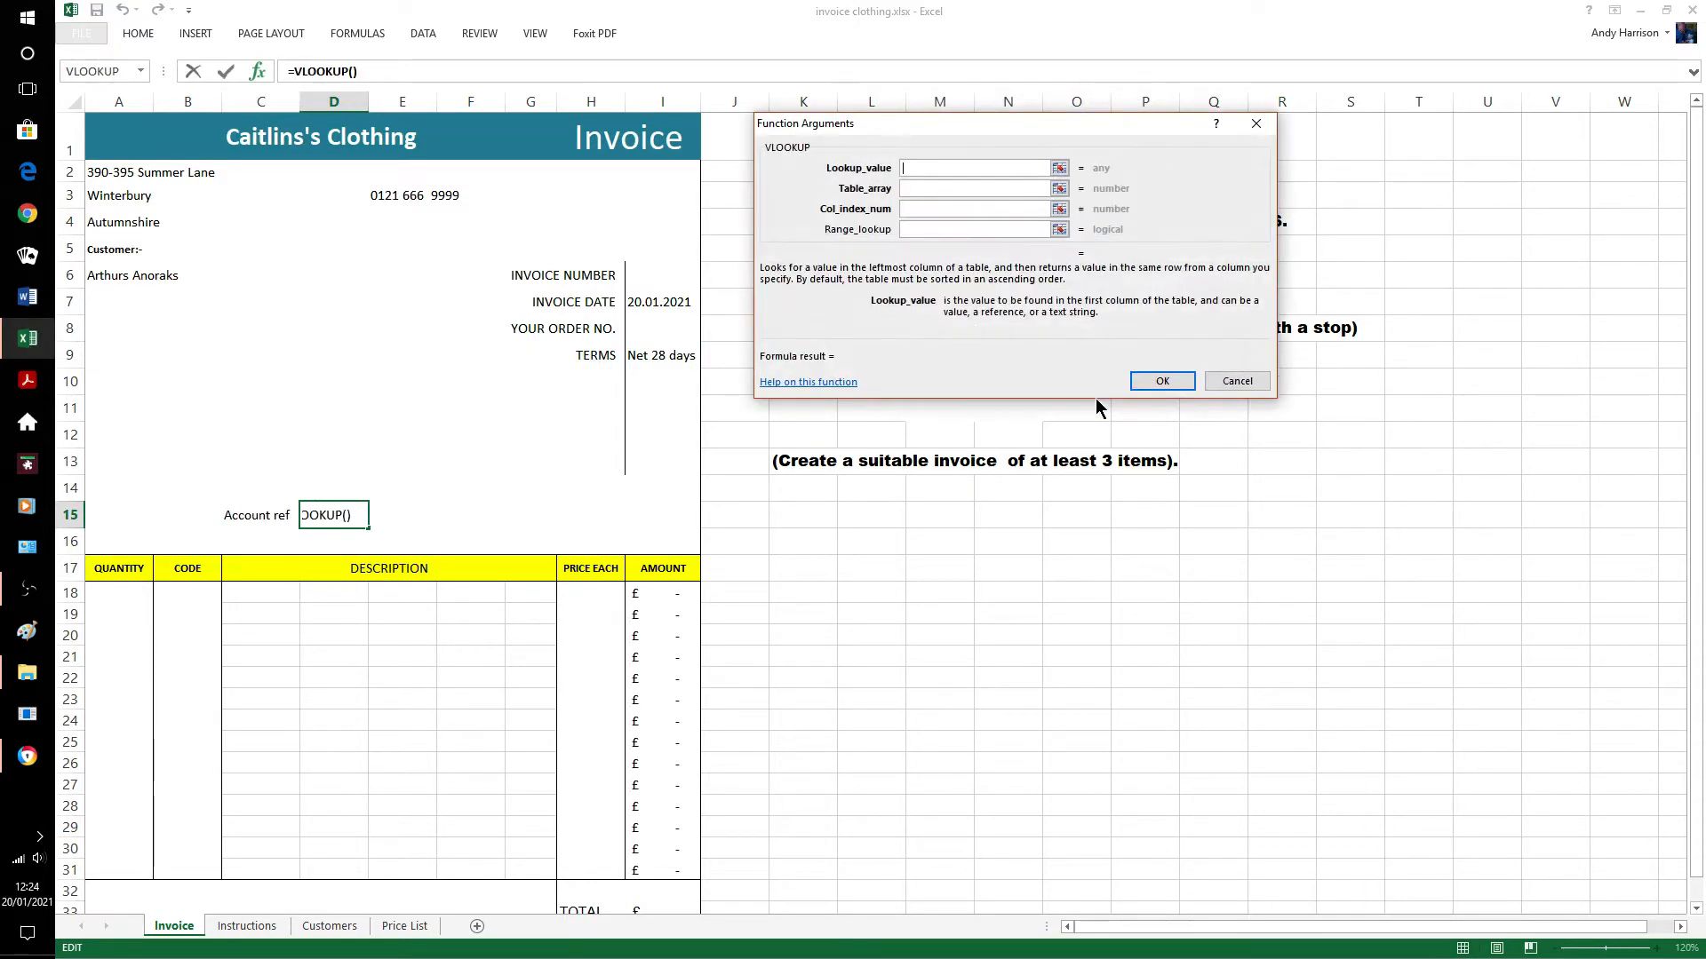
click(99, 278)
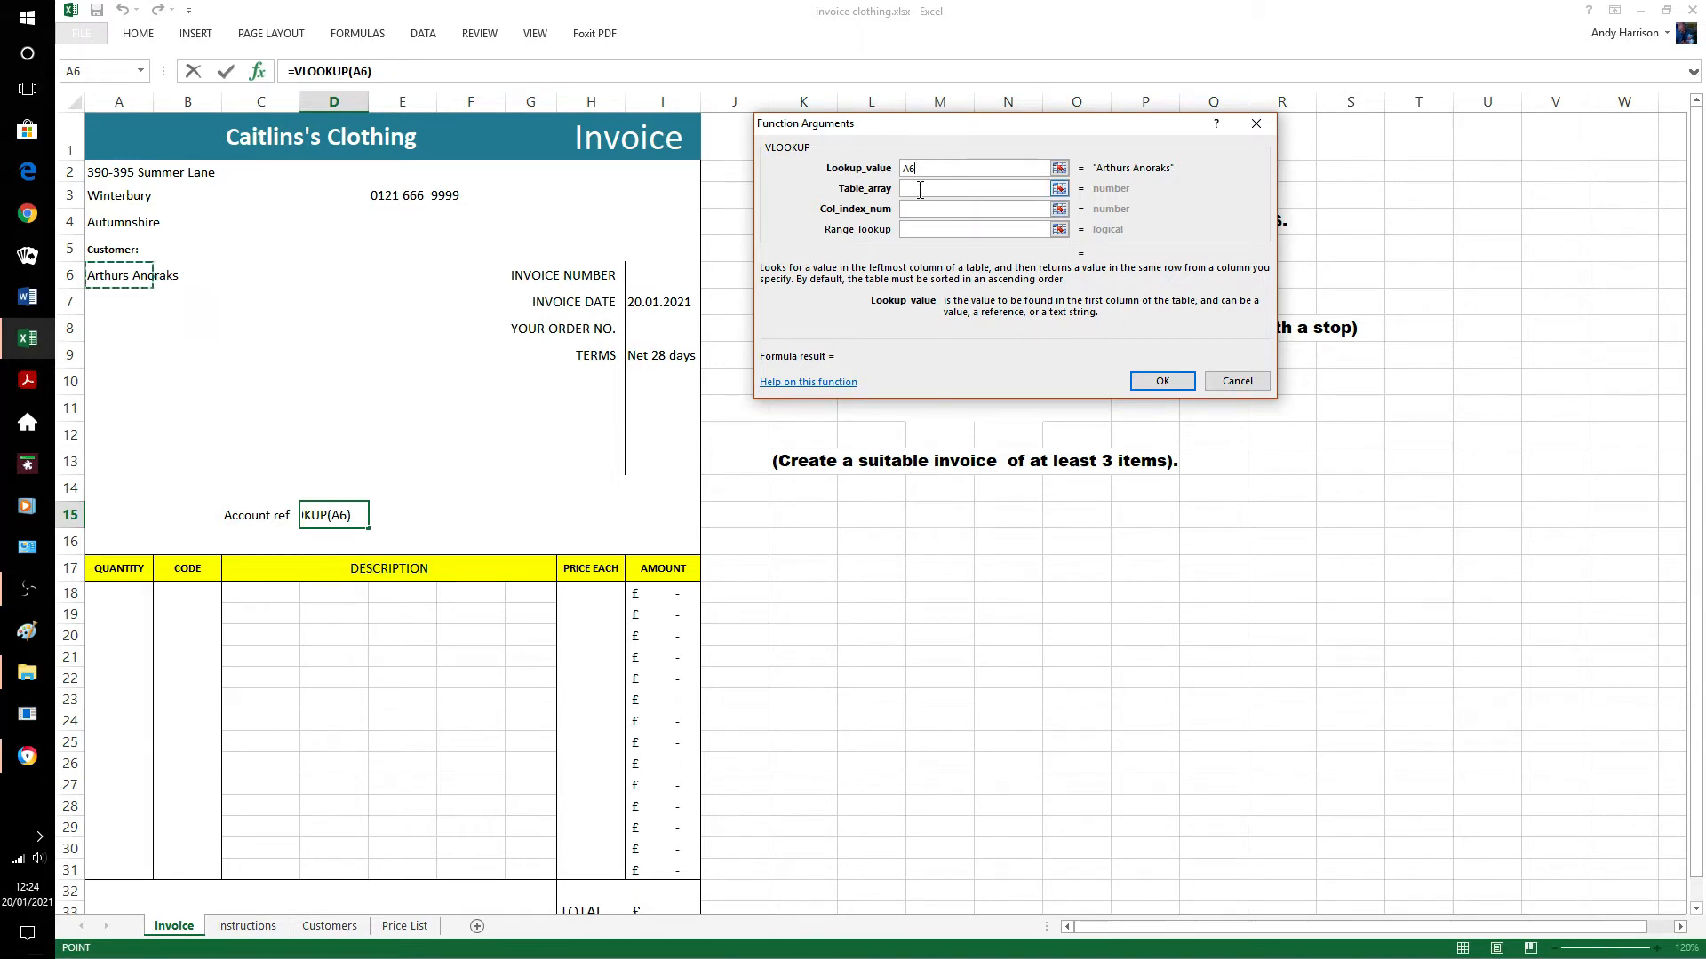
click(977, 189)
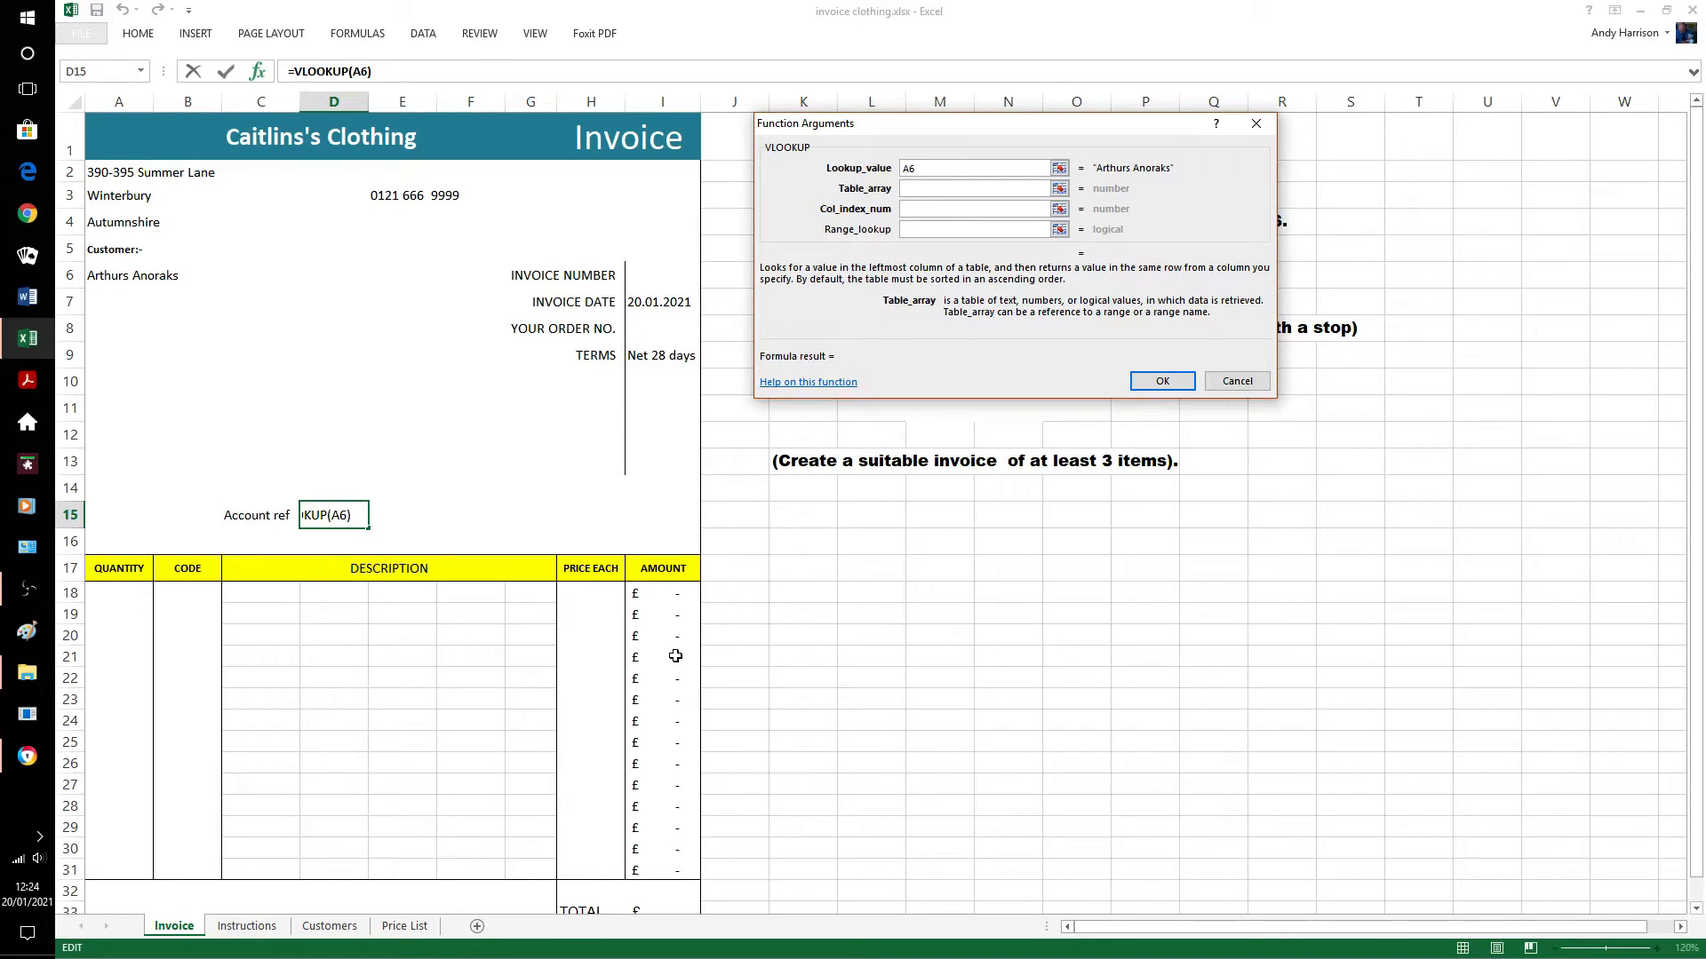
click(333, 927)
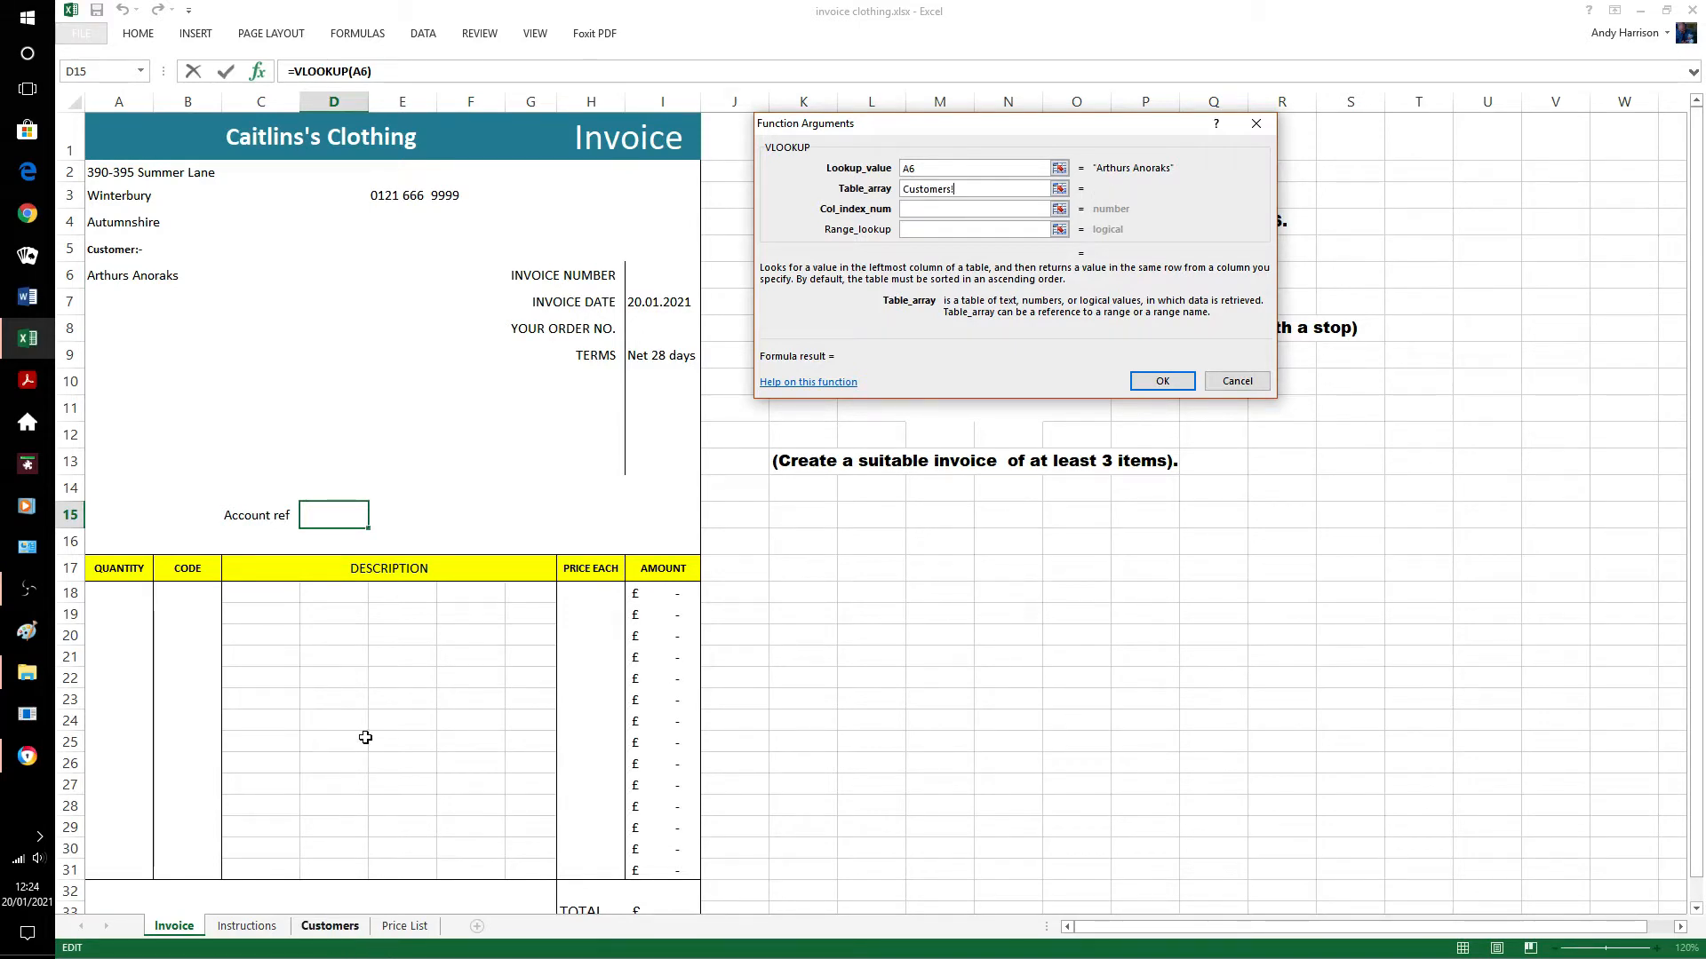
drag(160, 187, 492, 391)
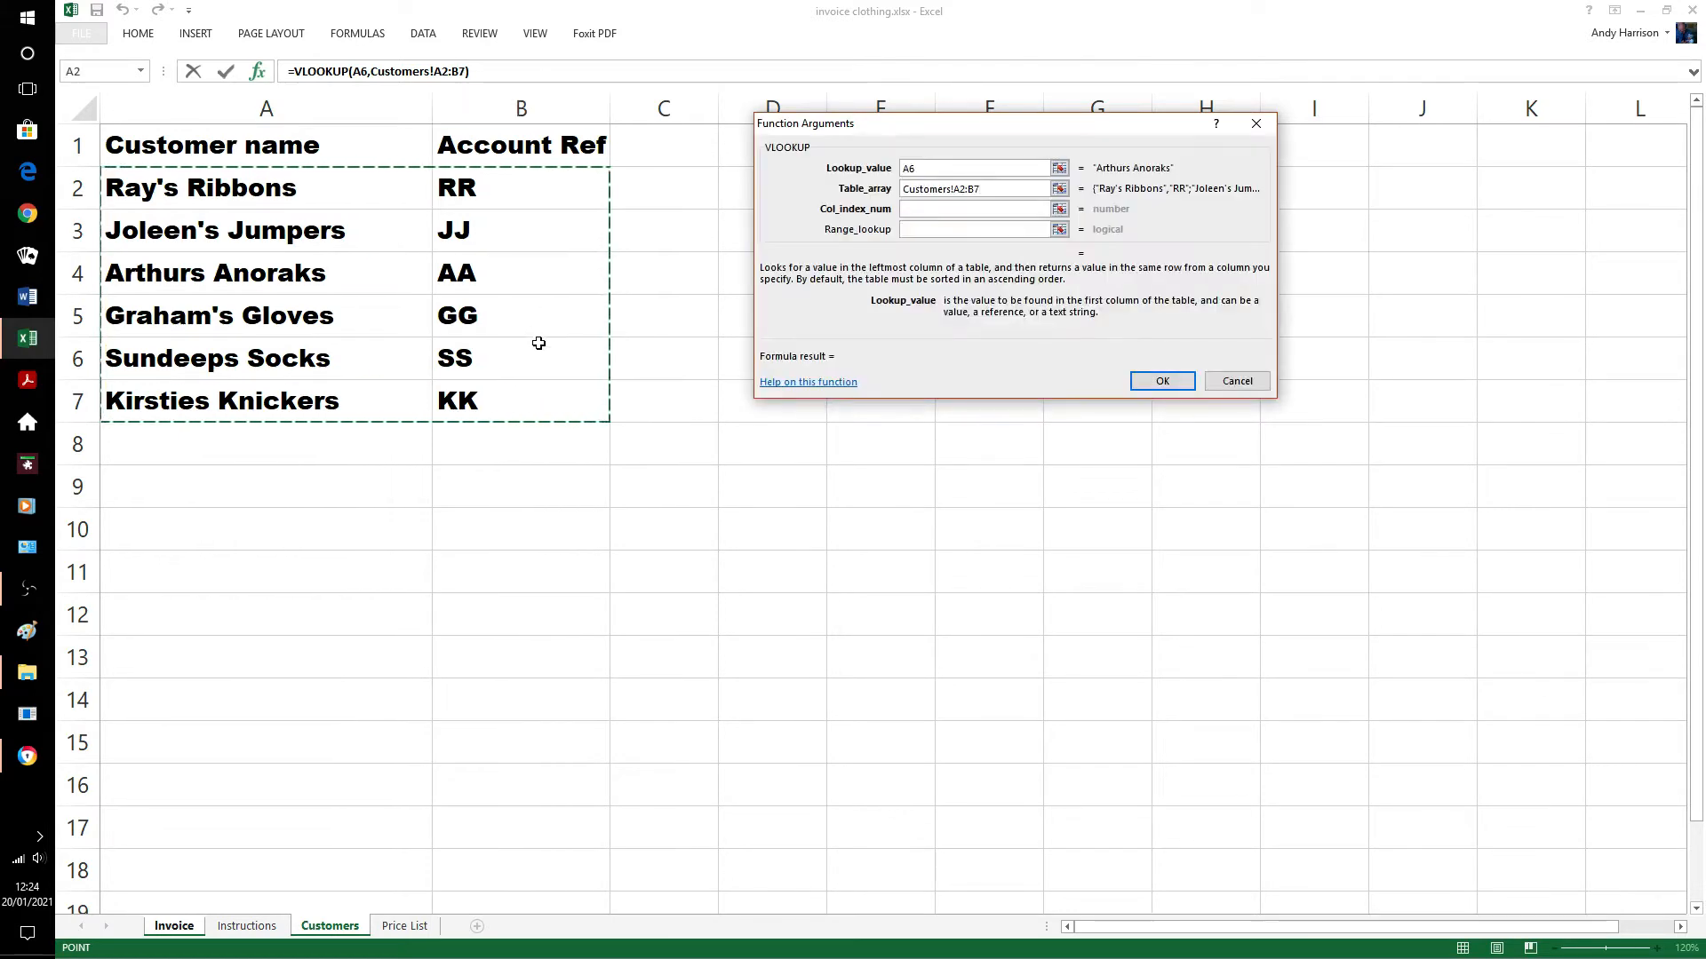
click(918, 210)
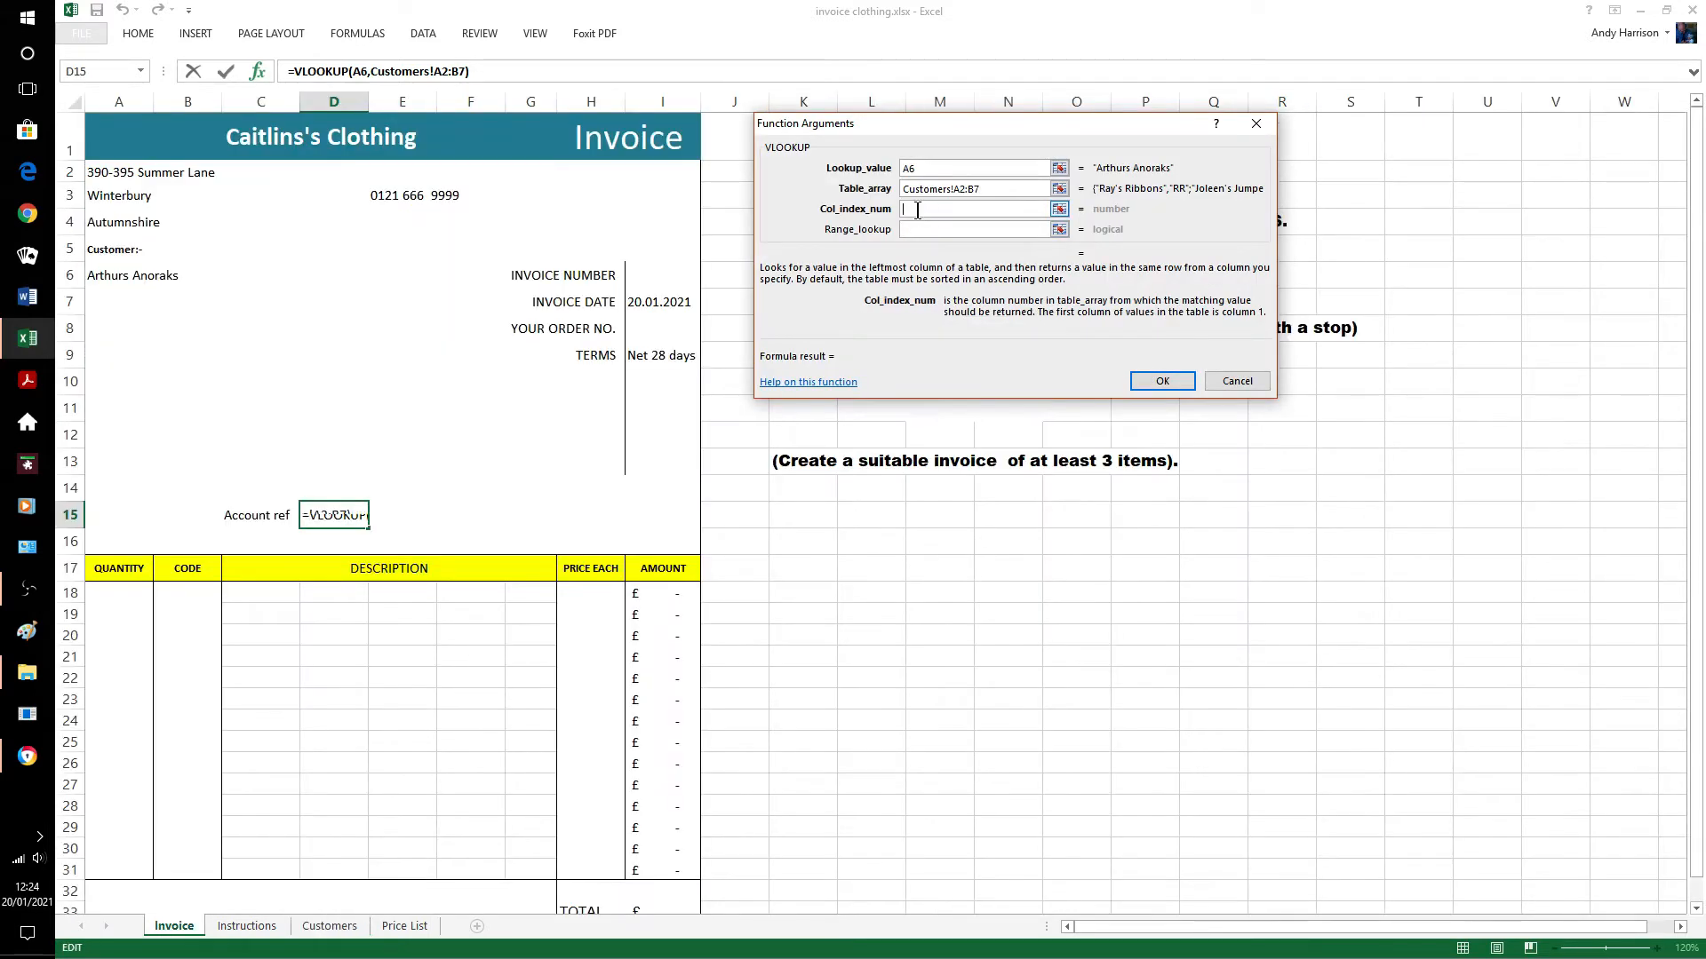
text(2)
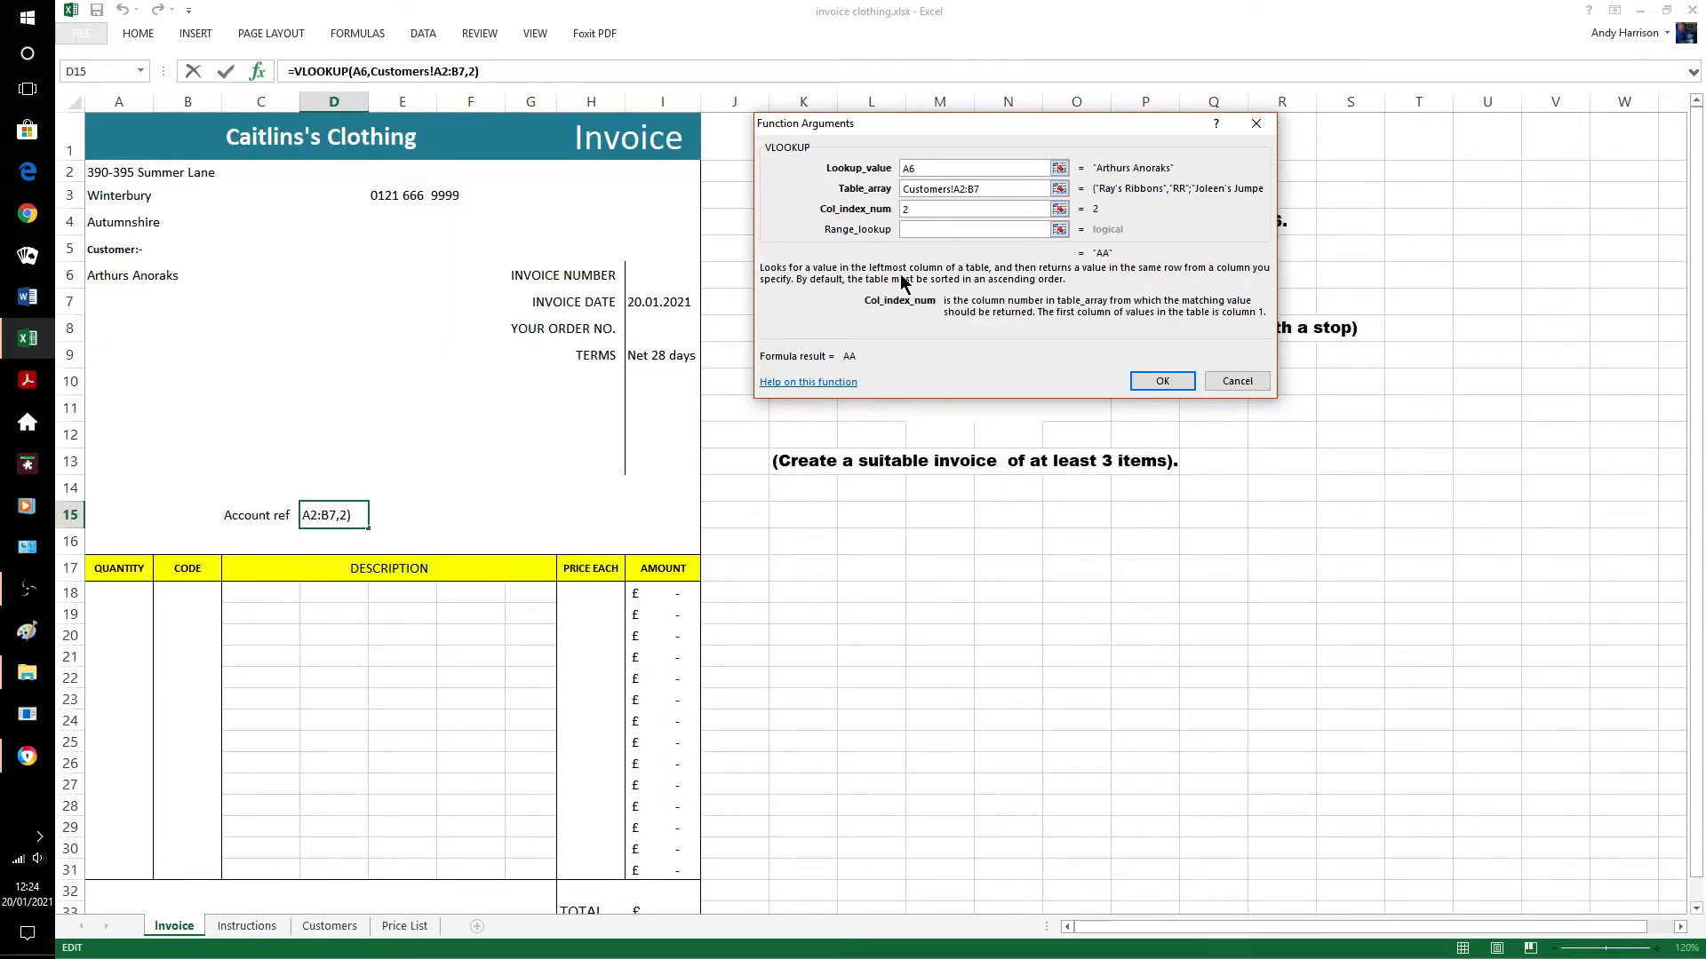
click(1163, 383)
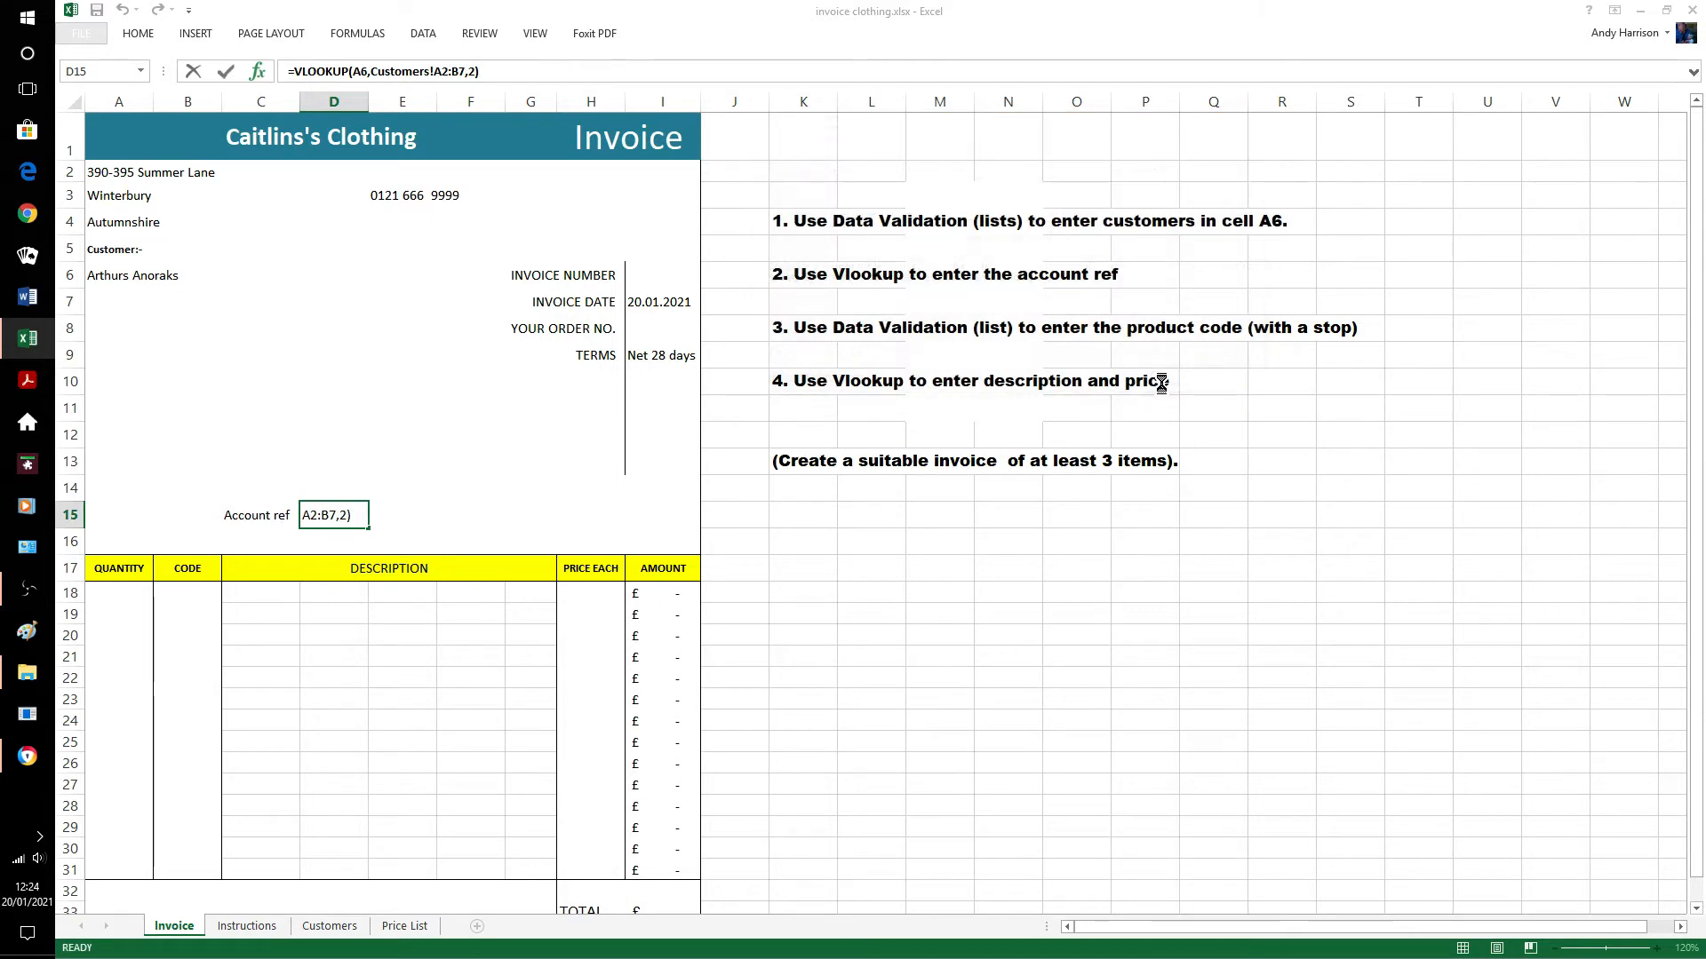
Test A6's dropdown with Ray's Ribbons, then Kirsties Knickers, checking the Account ref shows GG.
click(919, 538)
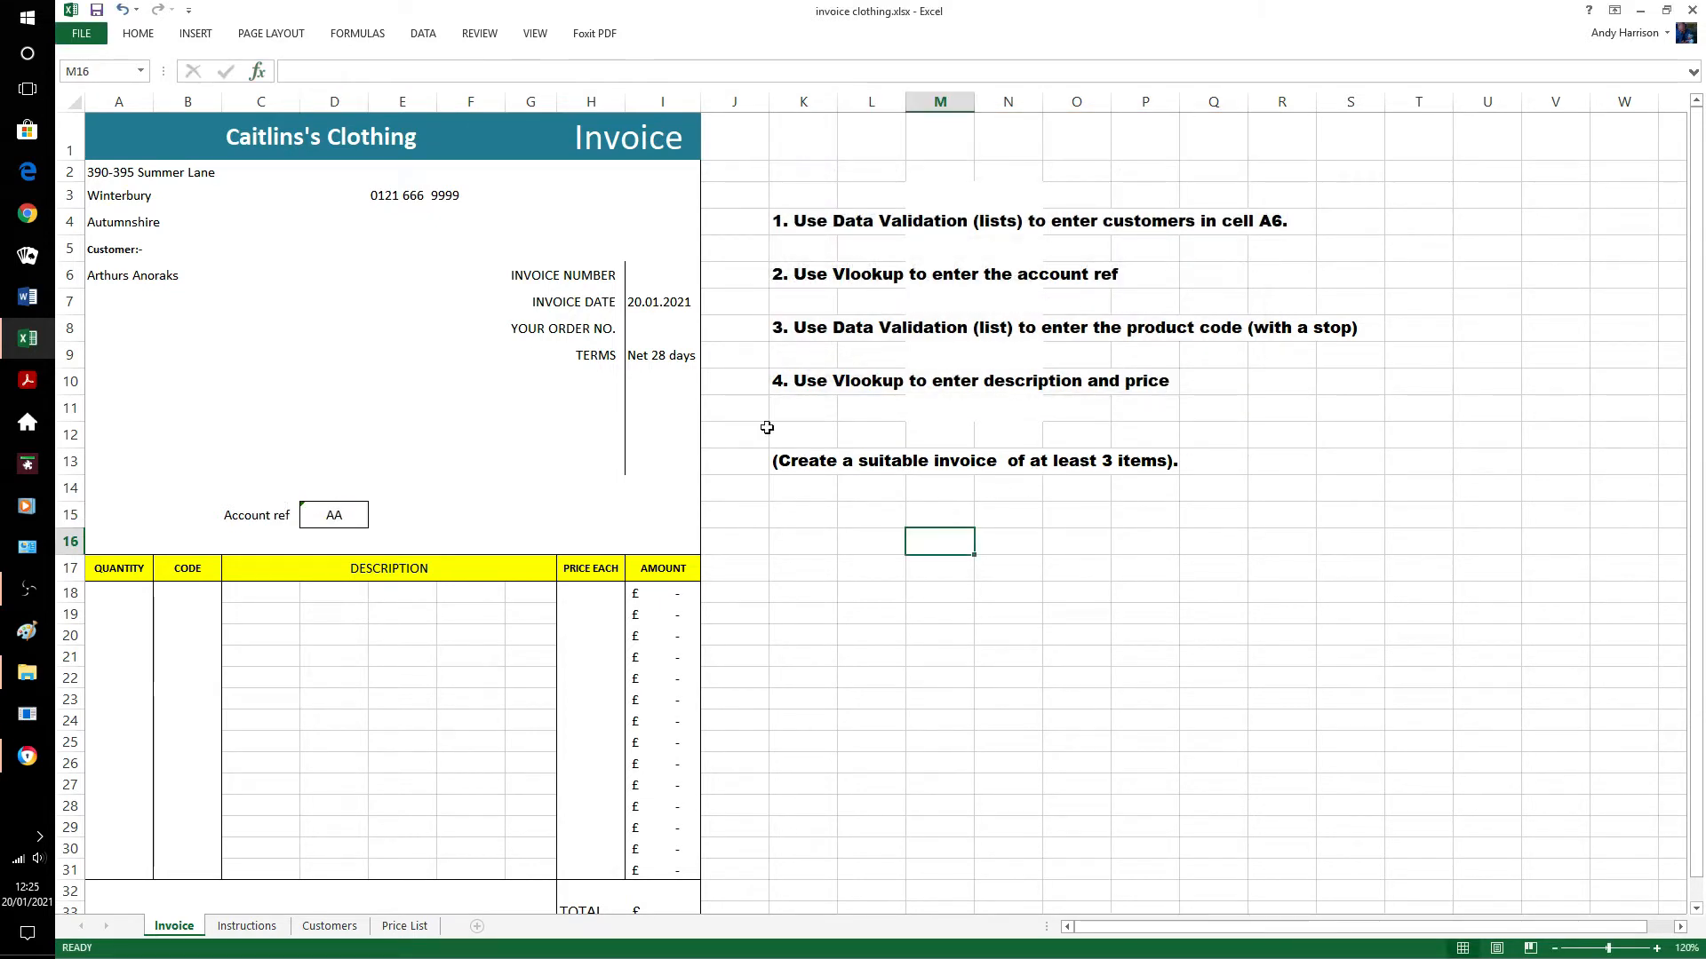
click(124, 276)
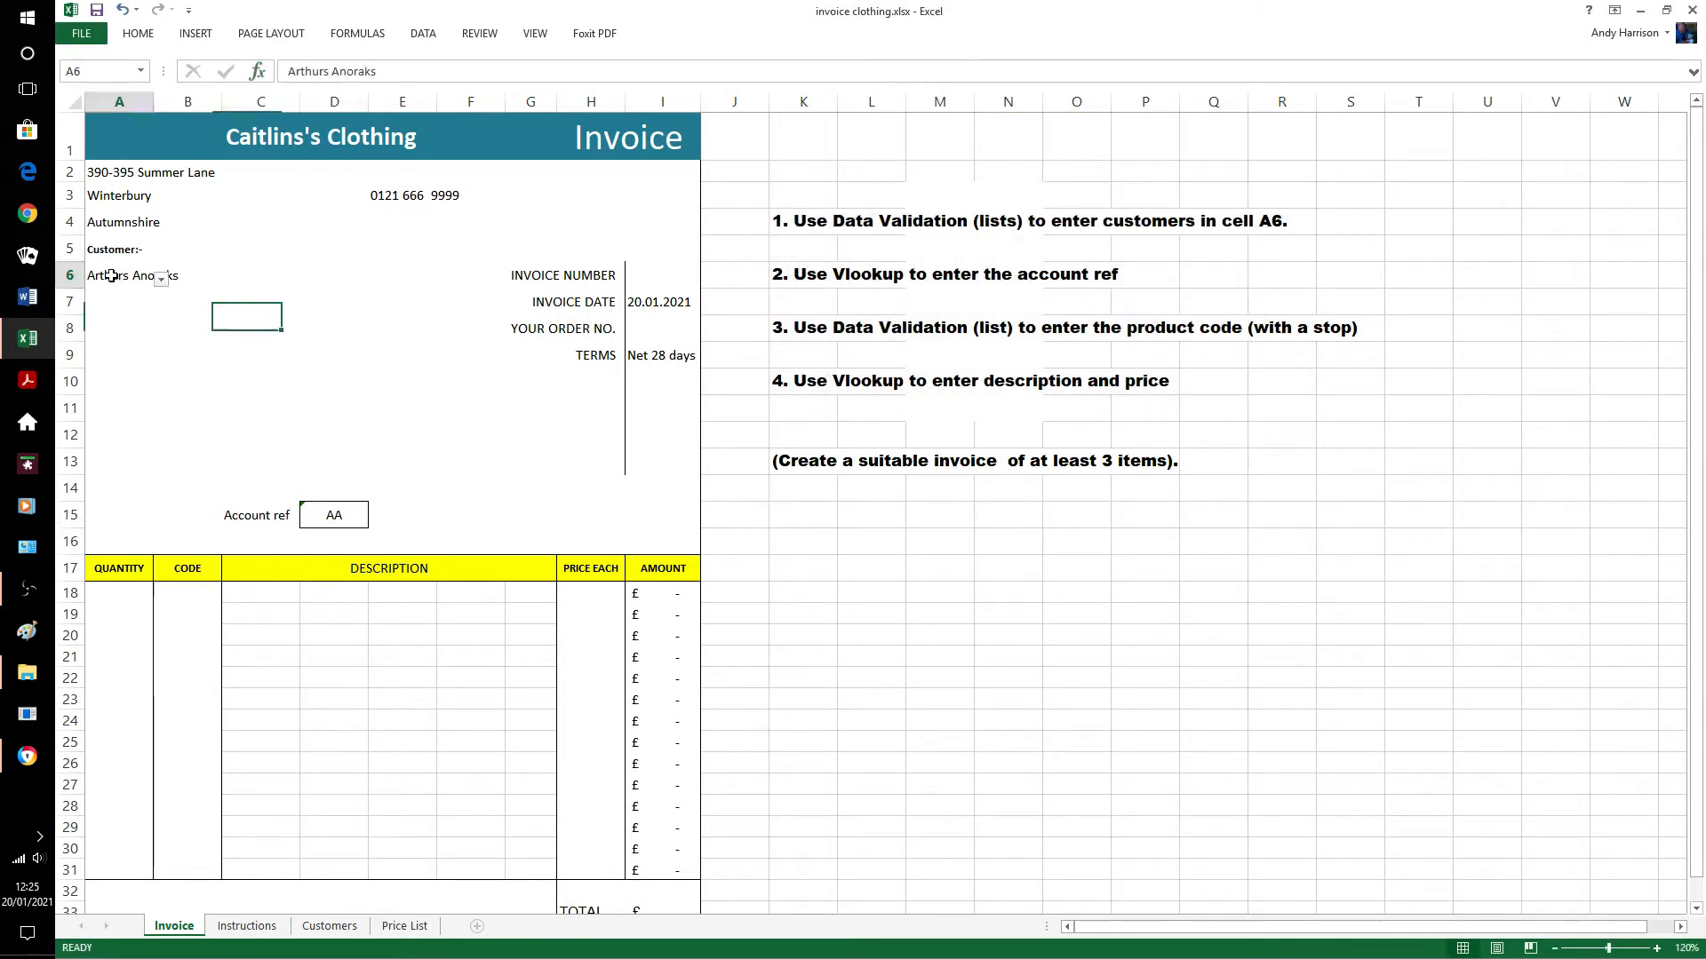
click(159, 280)
click(135, 323)
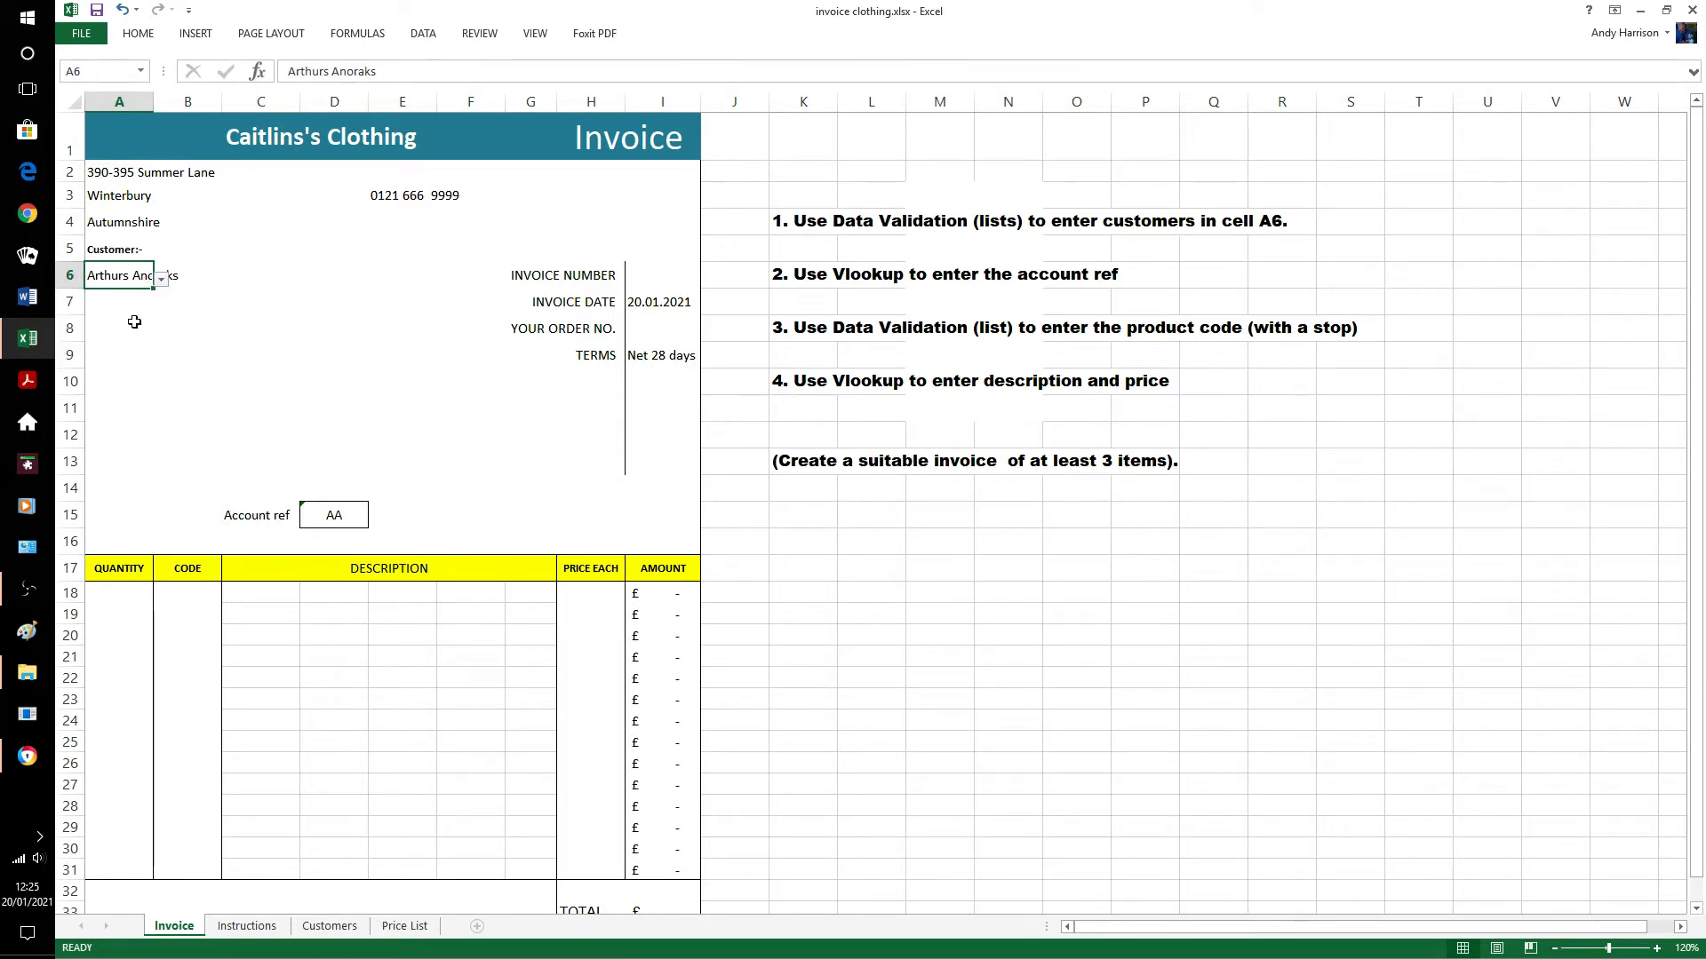
click(161, 280)
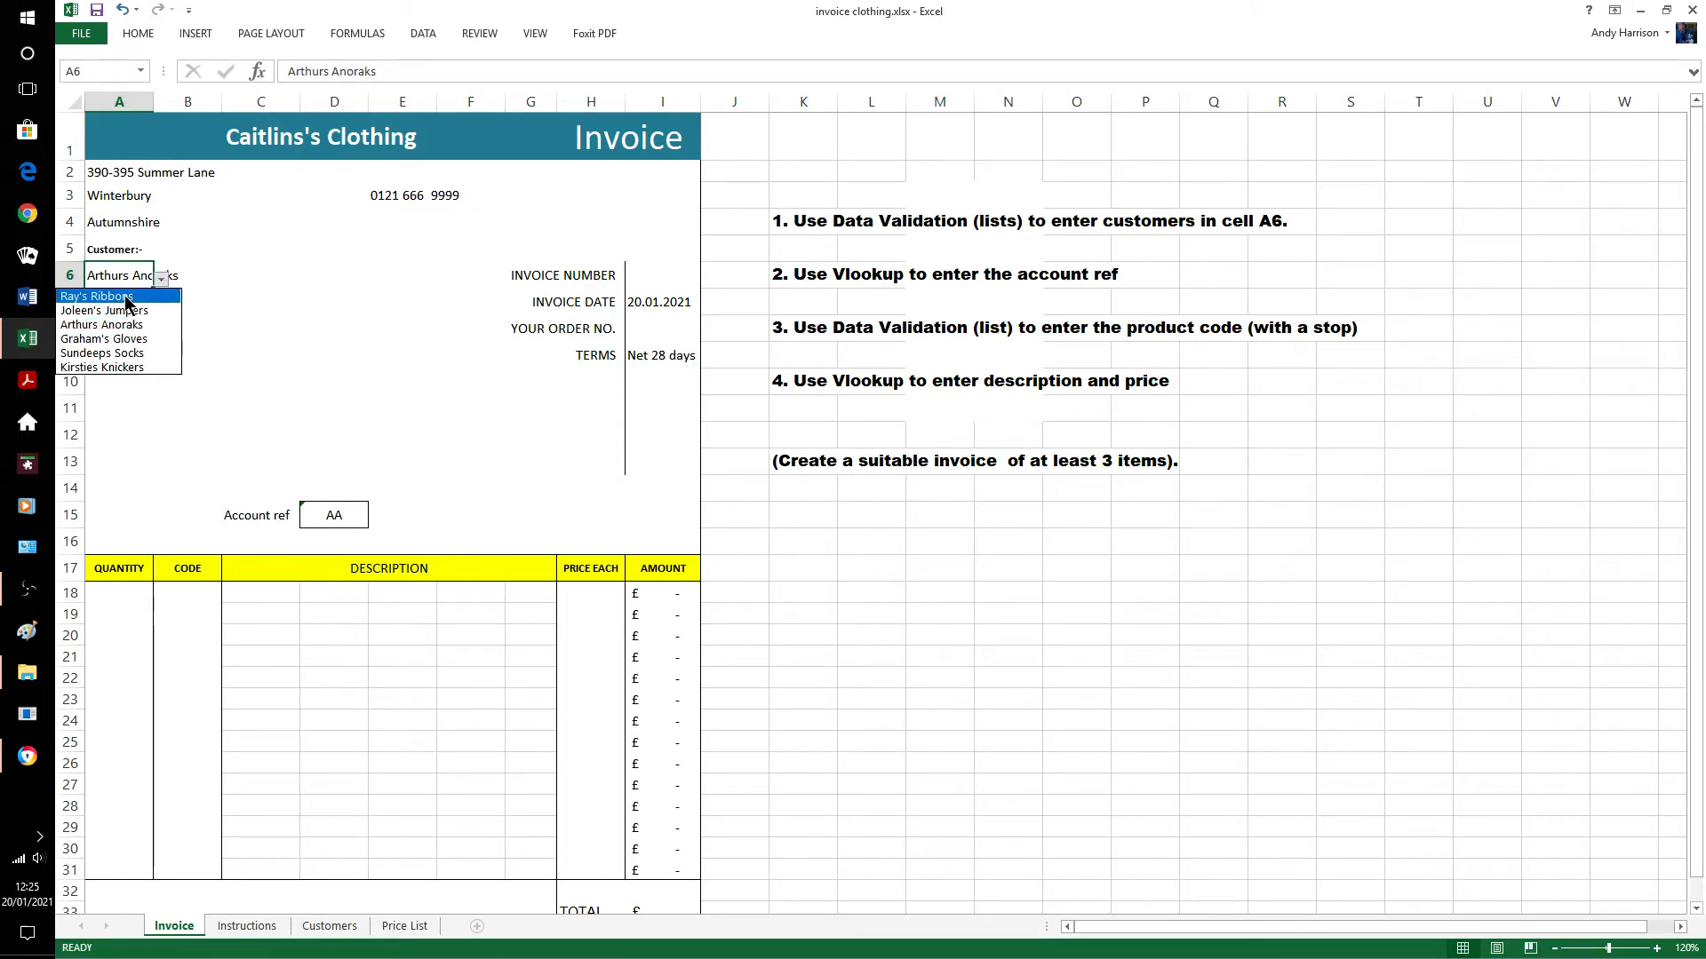
click(125, 296)
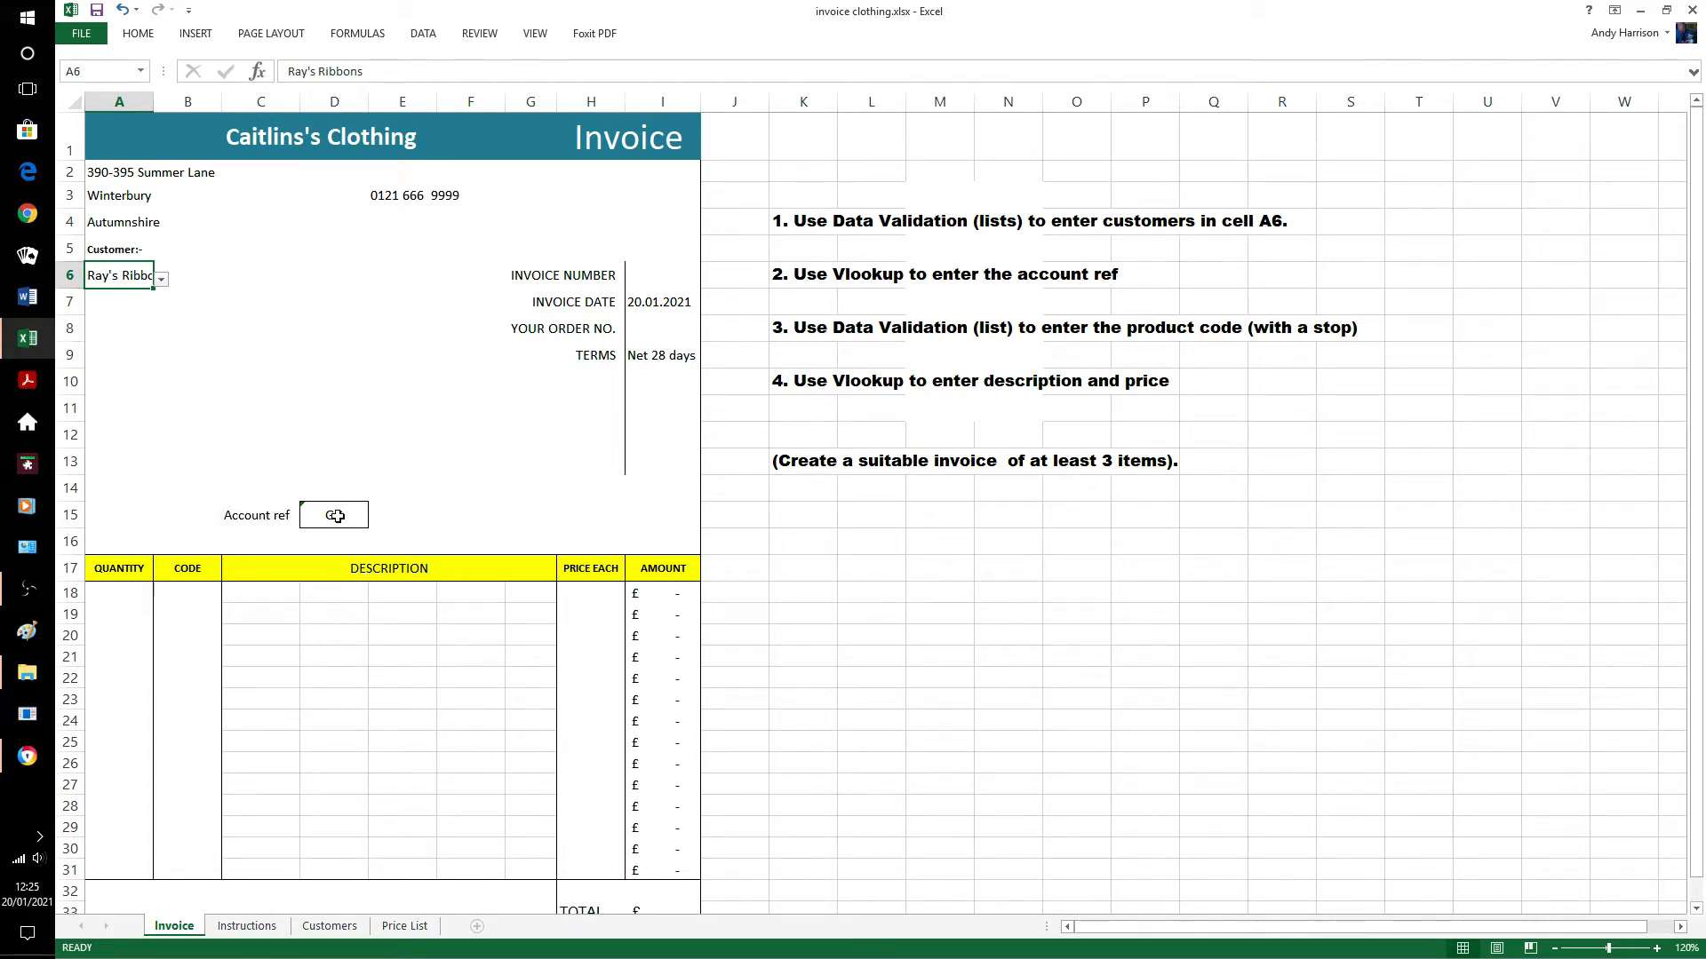
click(160, 279)
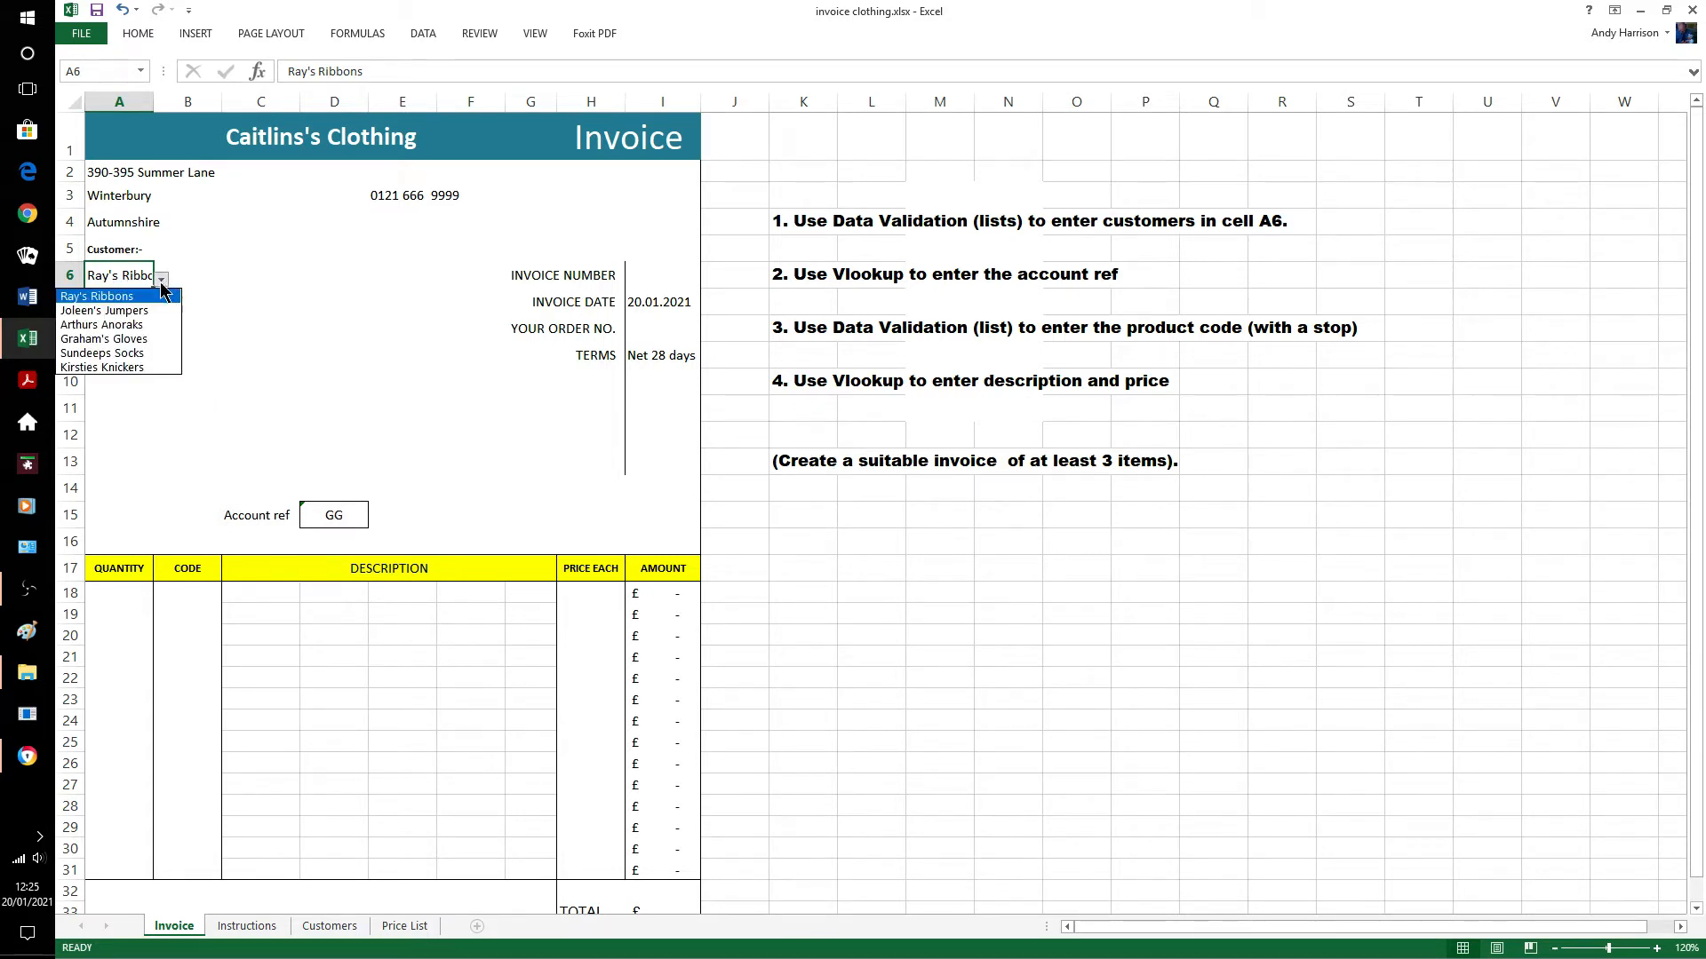
click(141, 365)
click(144, 353)
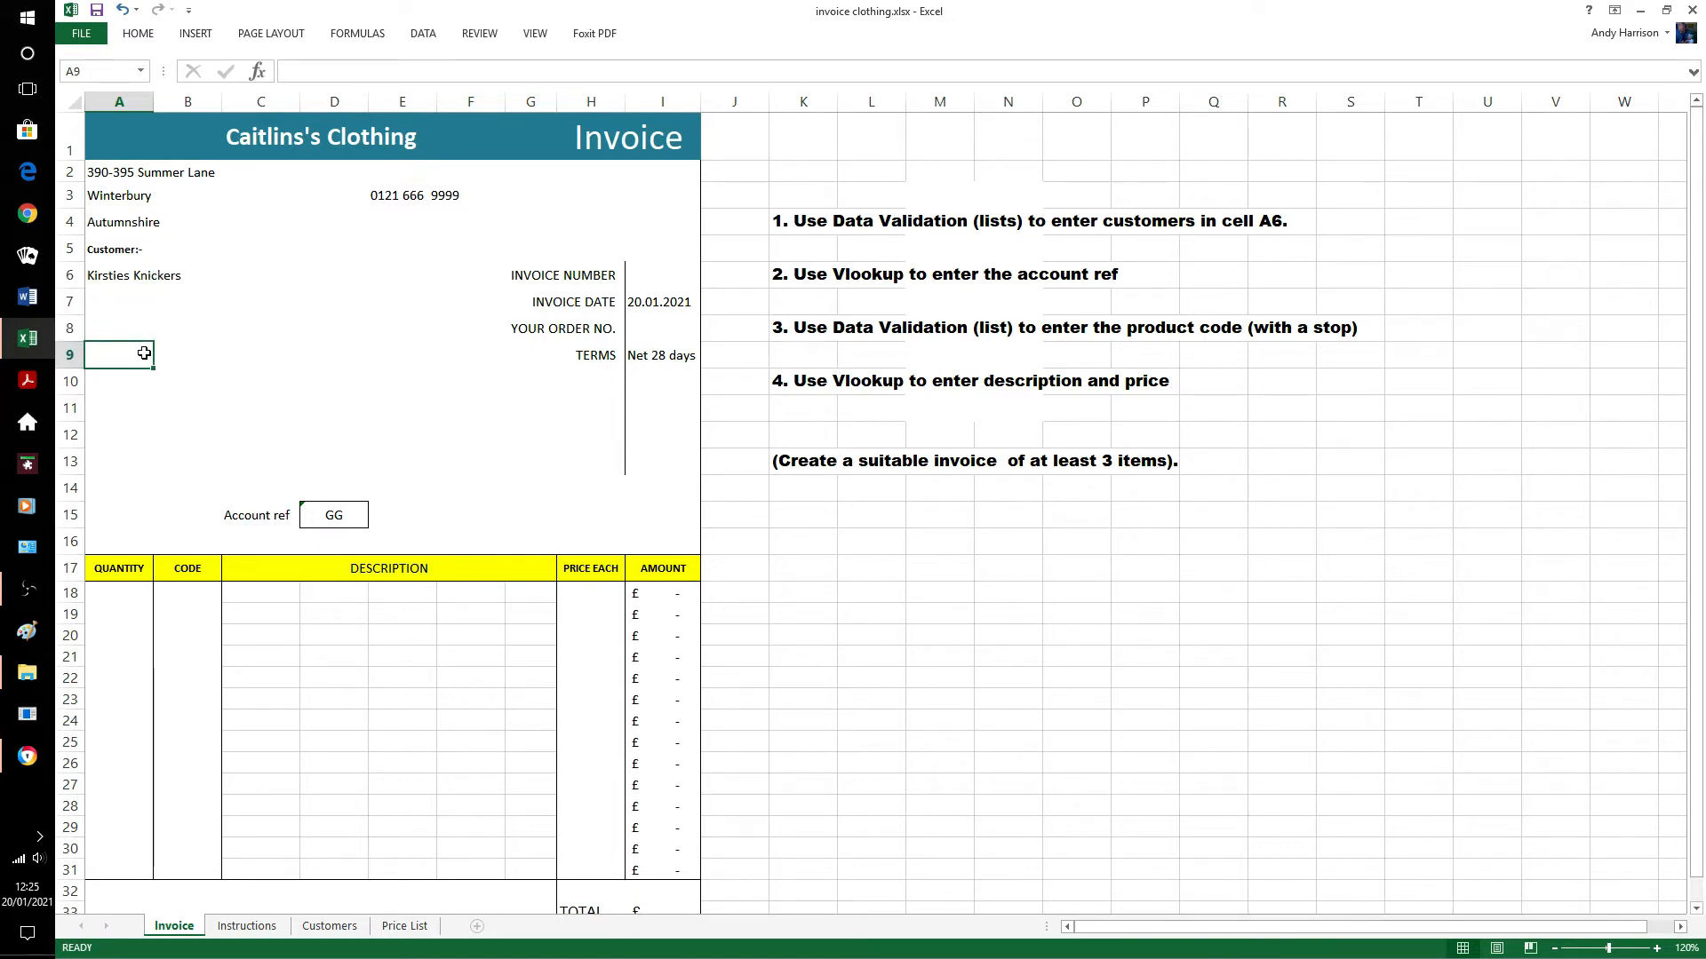
click(107, 280)
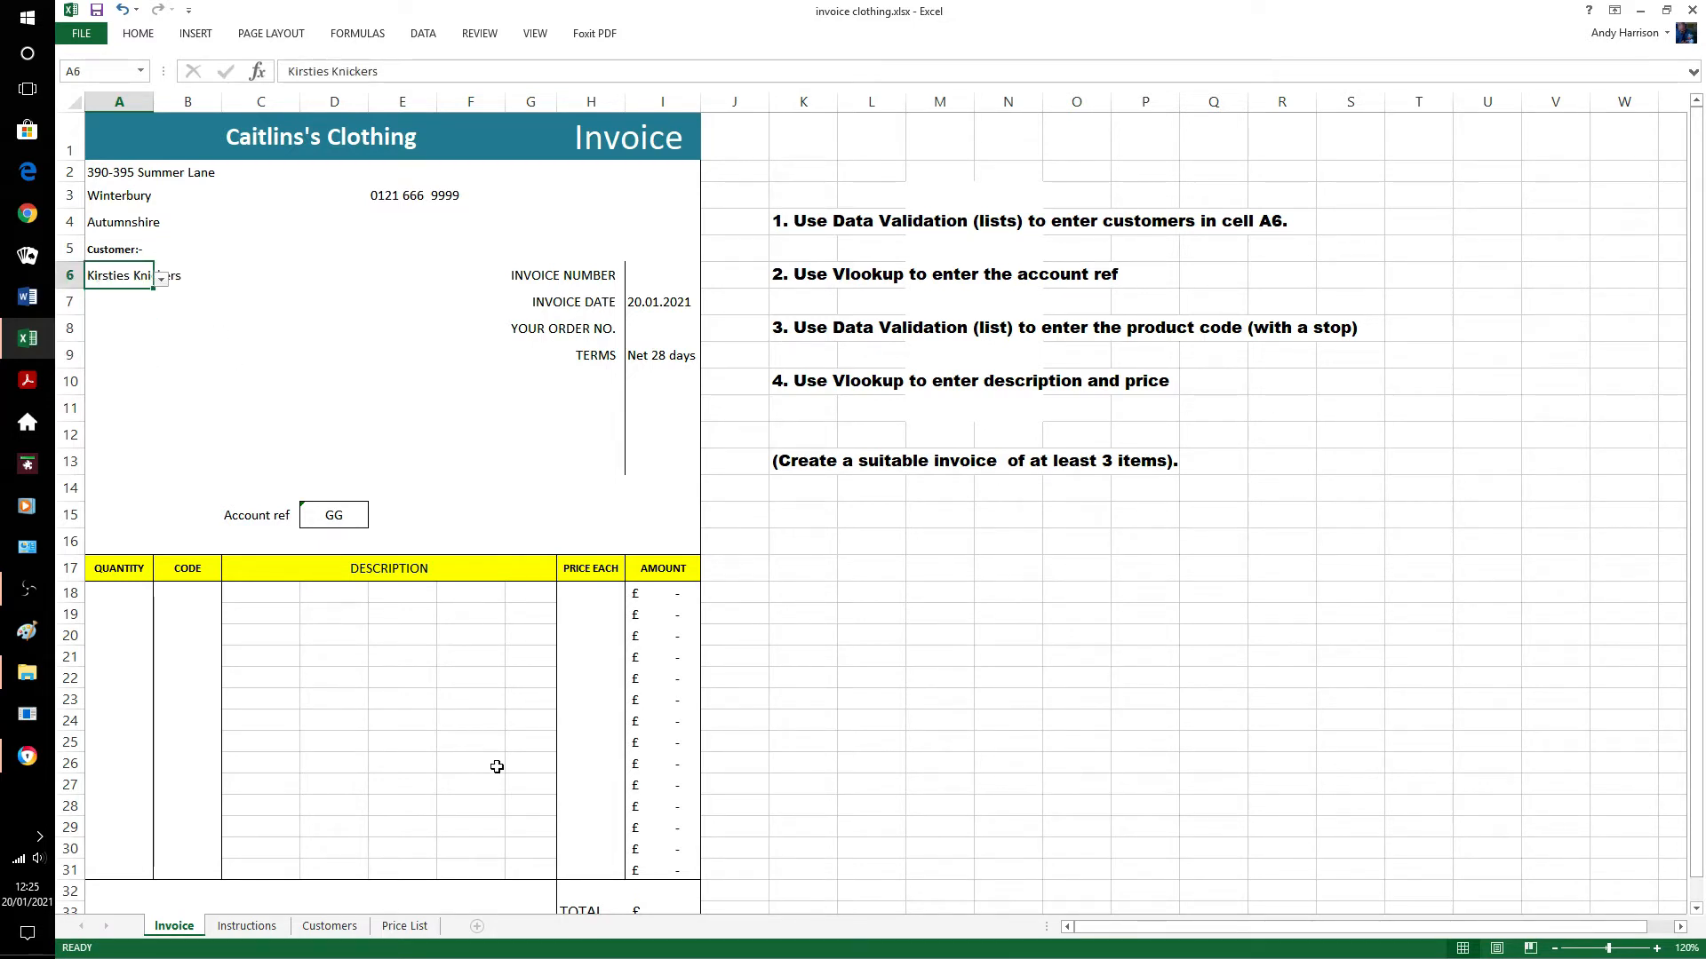
click(329, 927)
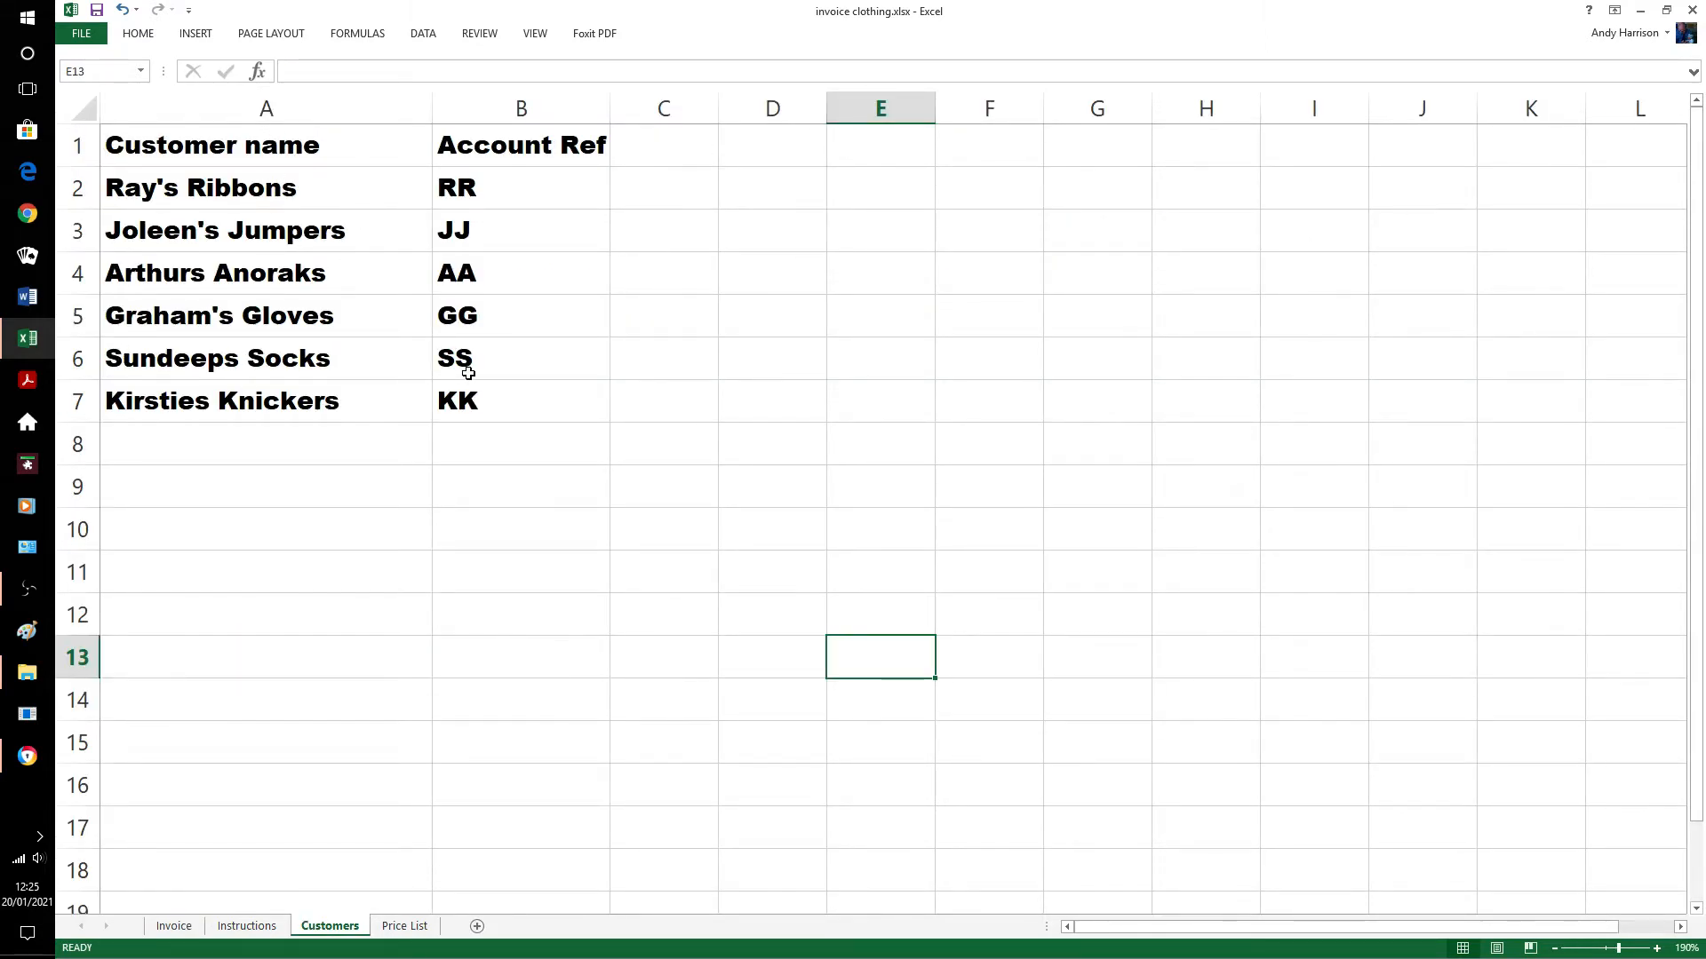
Custom-sort the Customers range A2:B7 A to Z by customer name.
drag(164, 193, 453, 404)
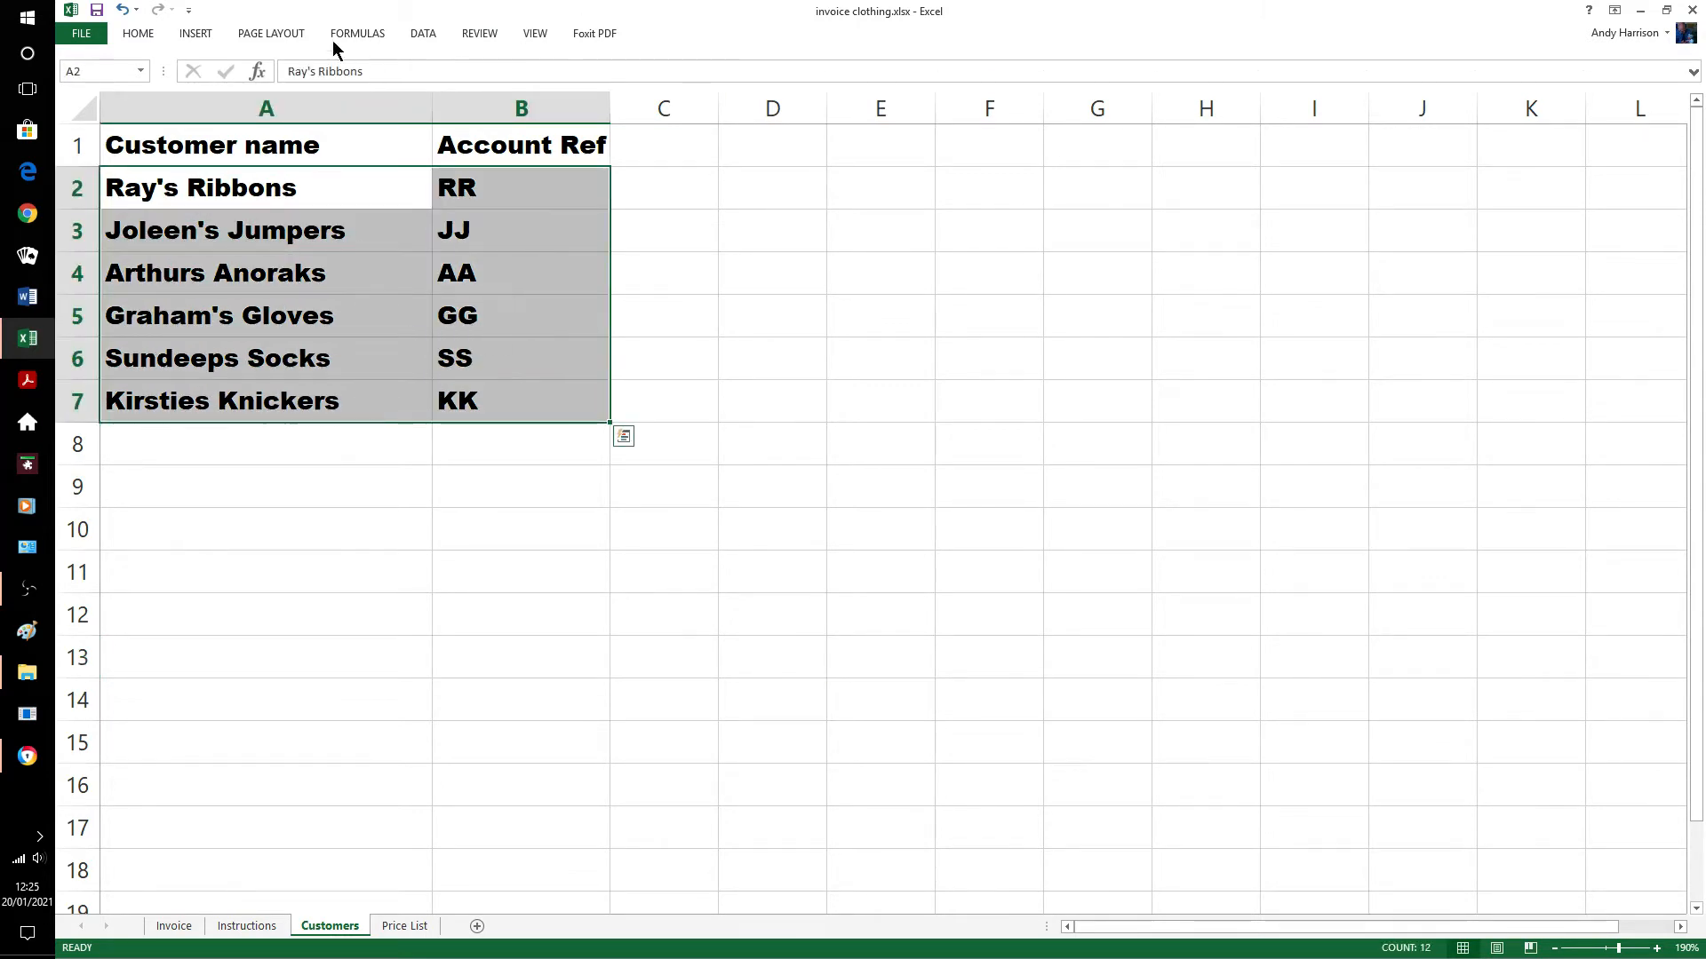
click(144, 32)
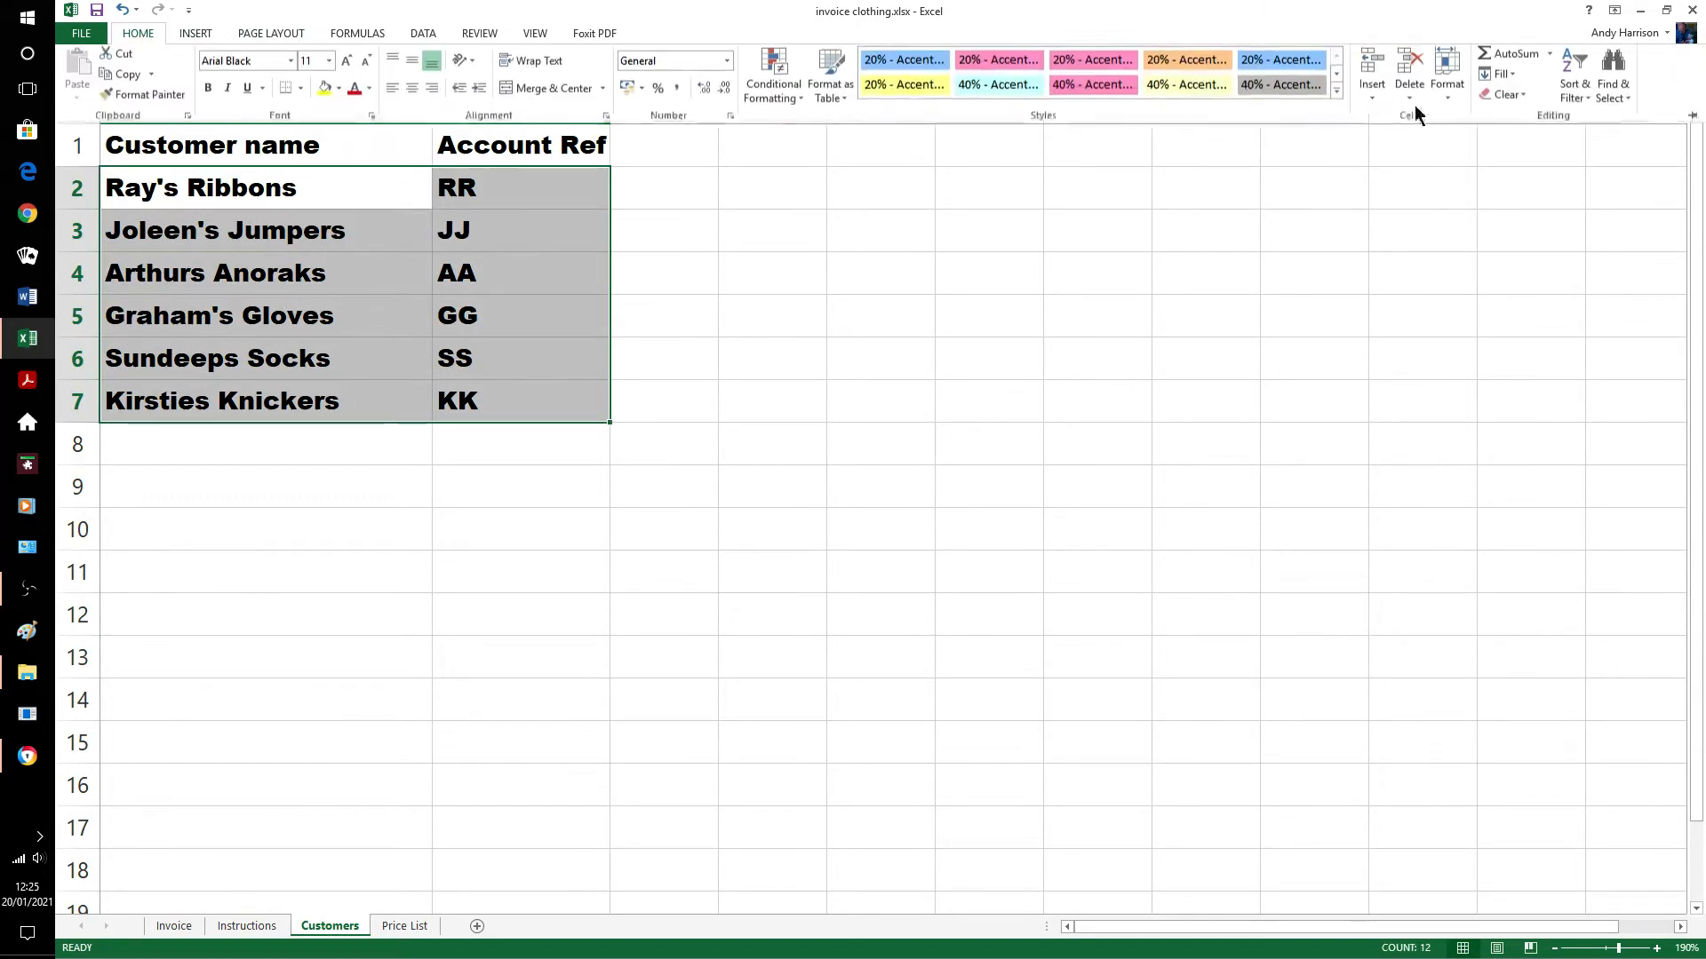
click(1587, 99)
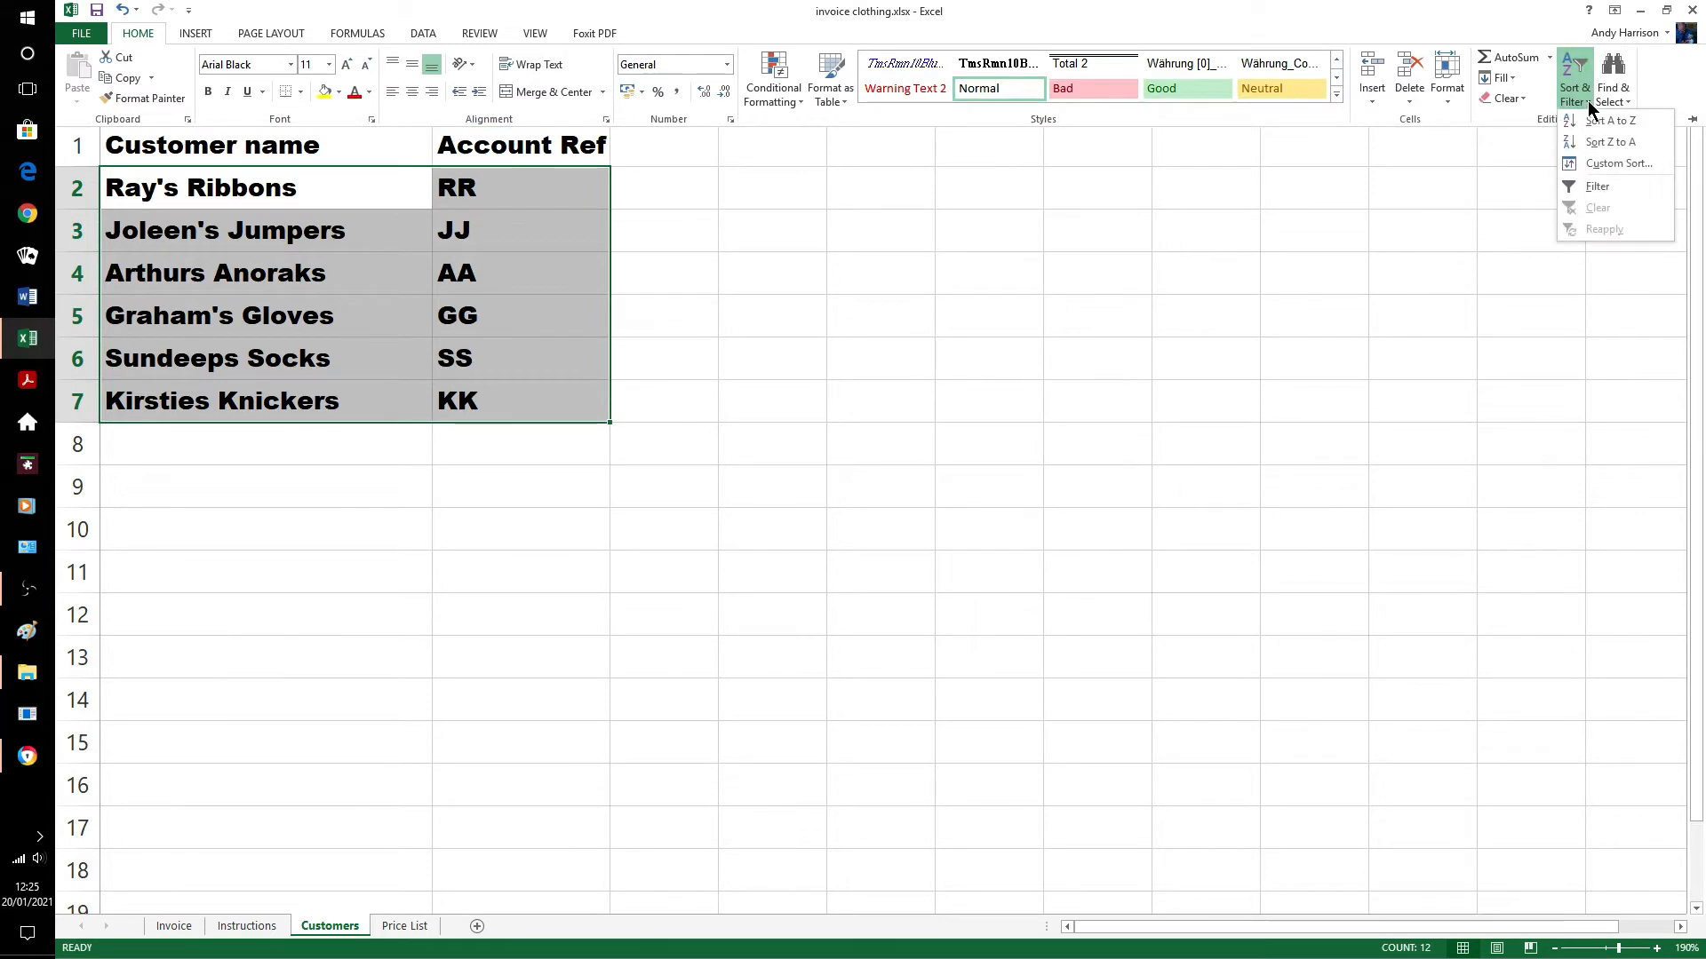
click(1597, 162)
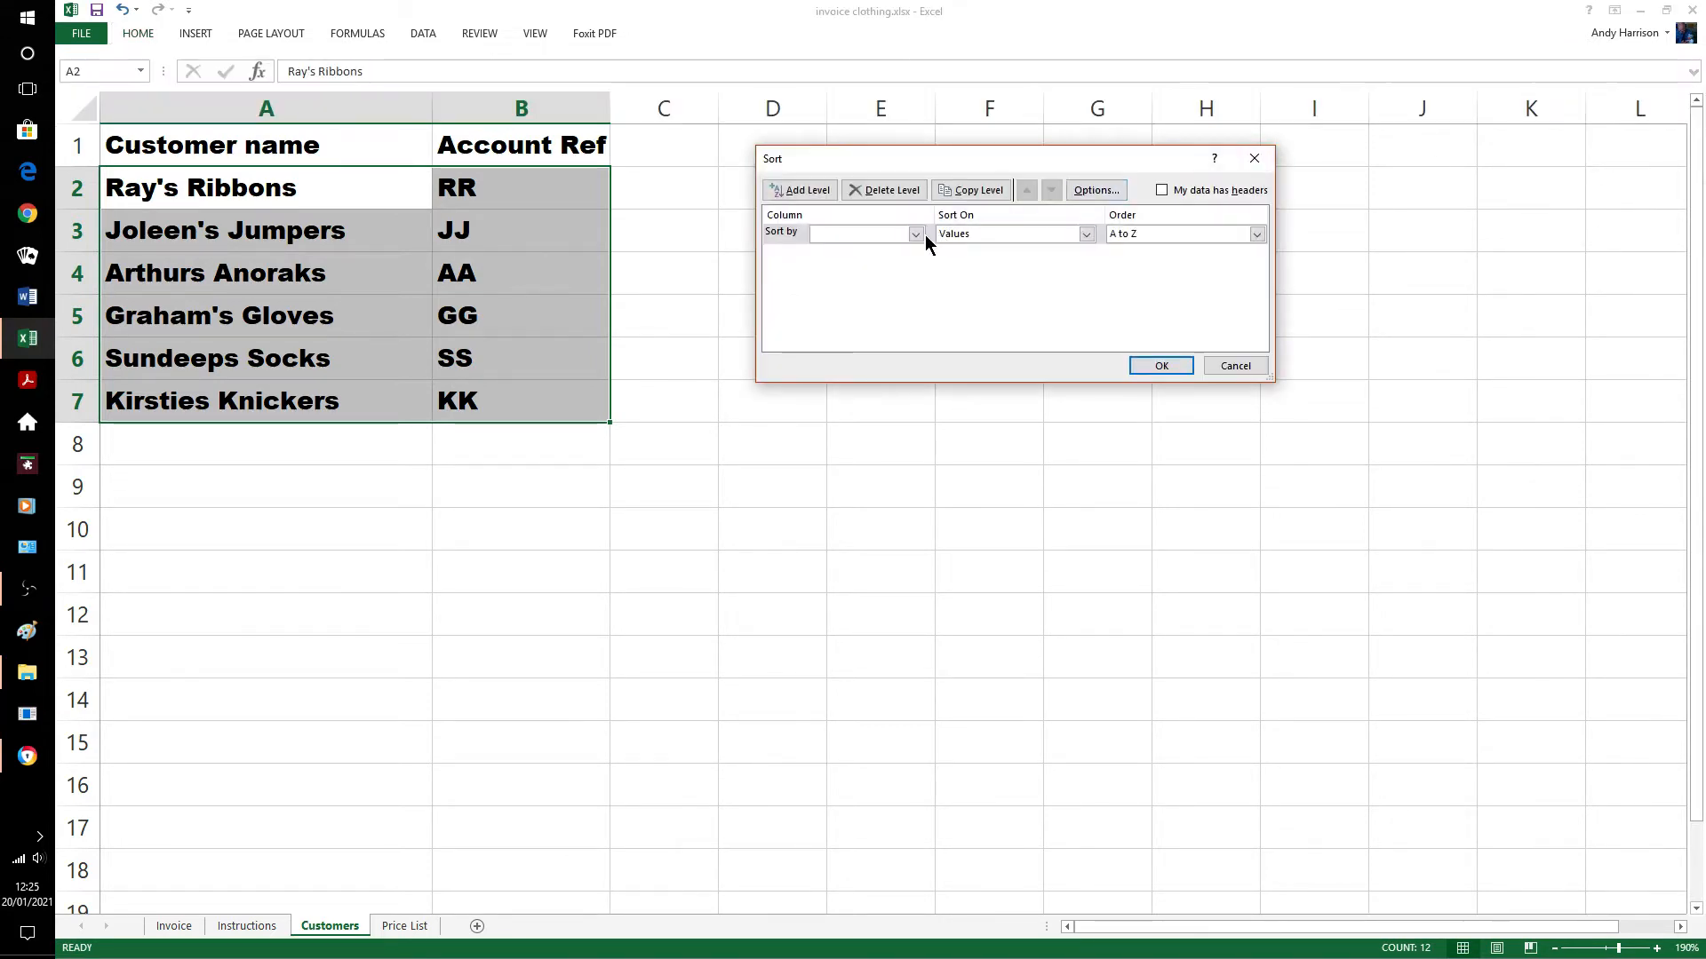
click(916, 234)
click(914, 251)
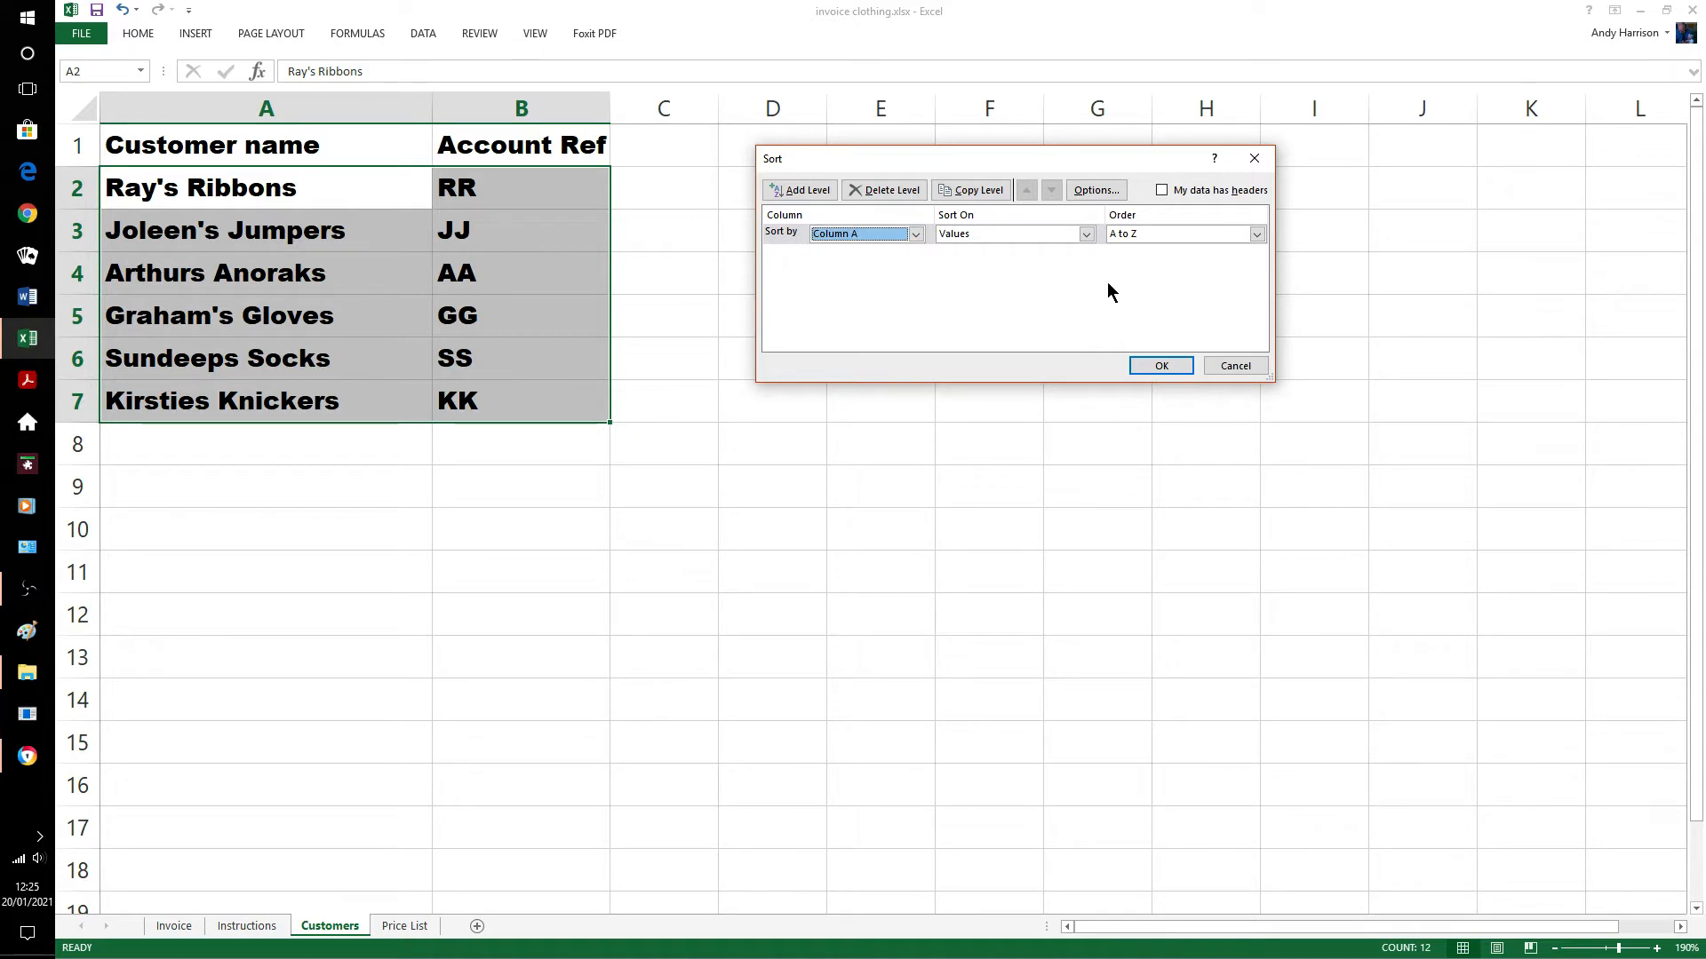
click(1157, 367)
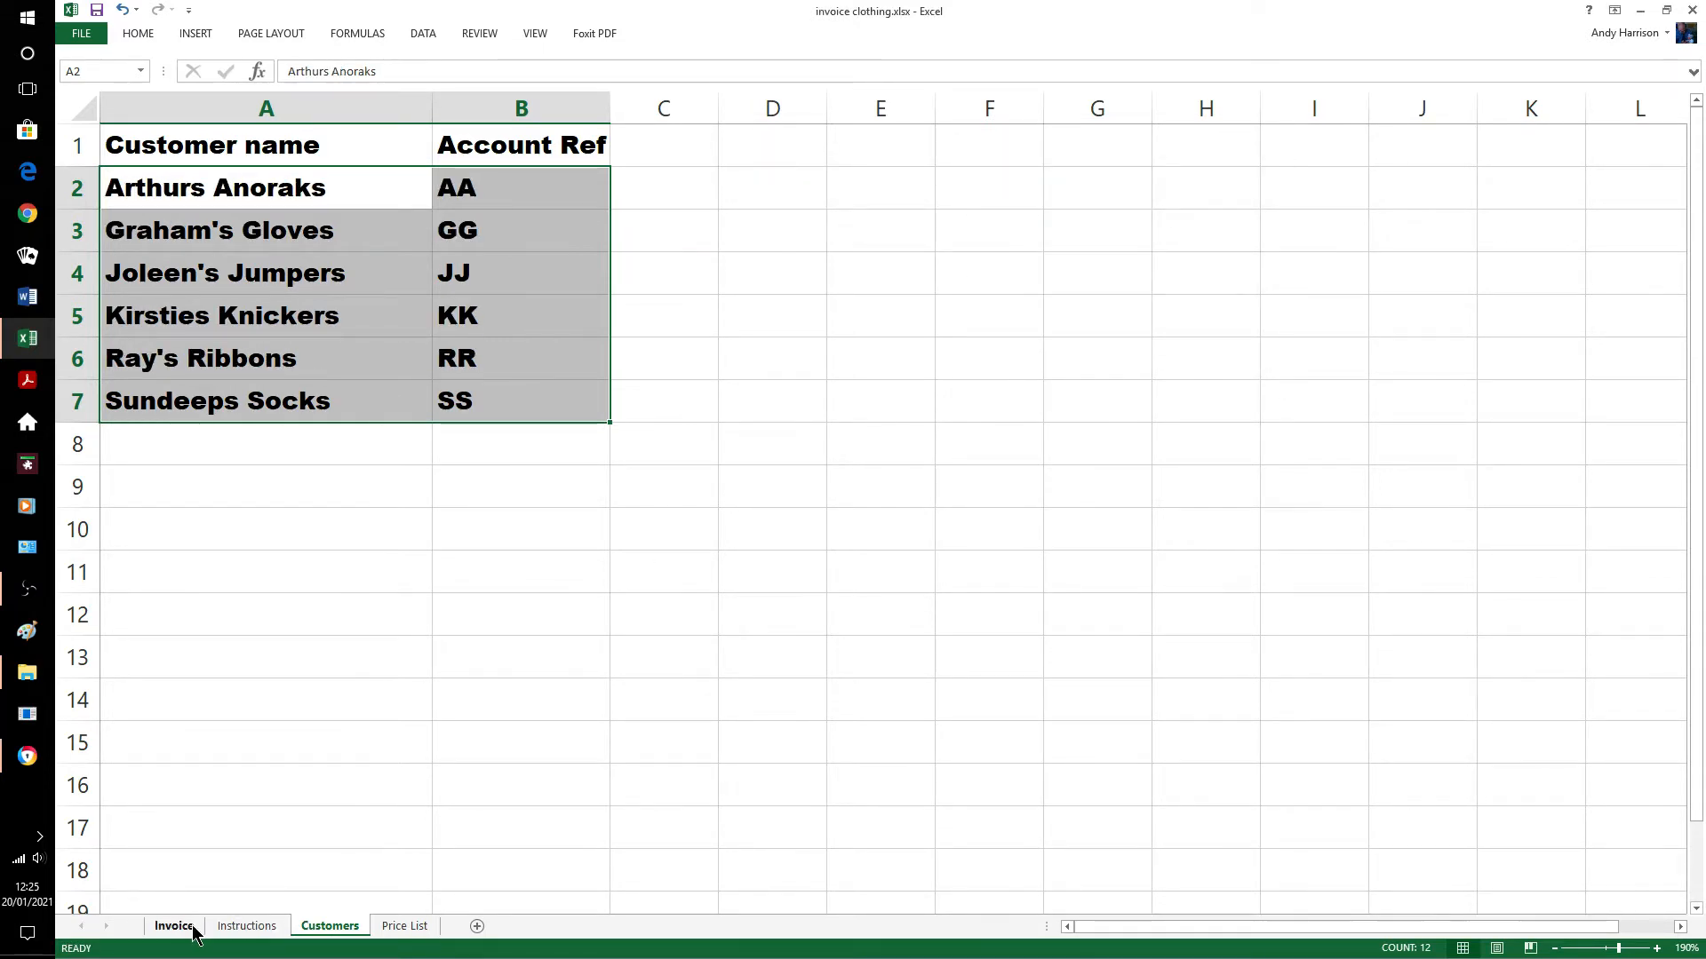
Switch the A6 customer to Joleen's Jumpers, then Ray's Ribbons, confirming the Account ref shows RR.
click(310, 371)
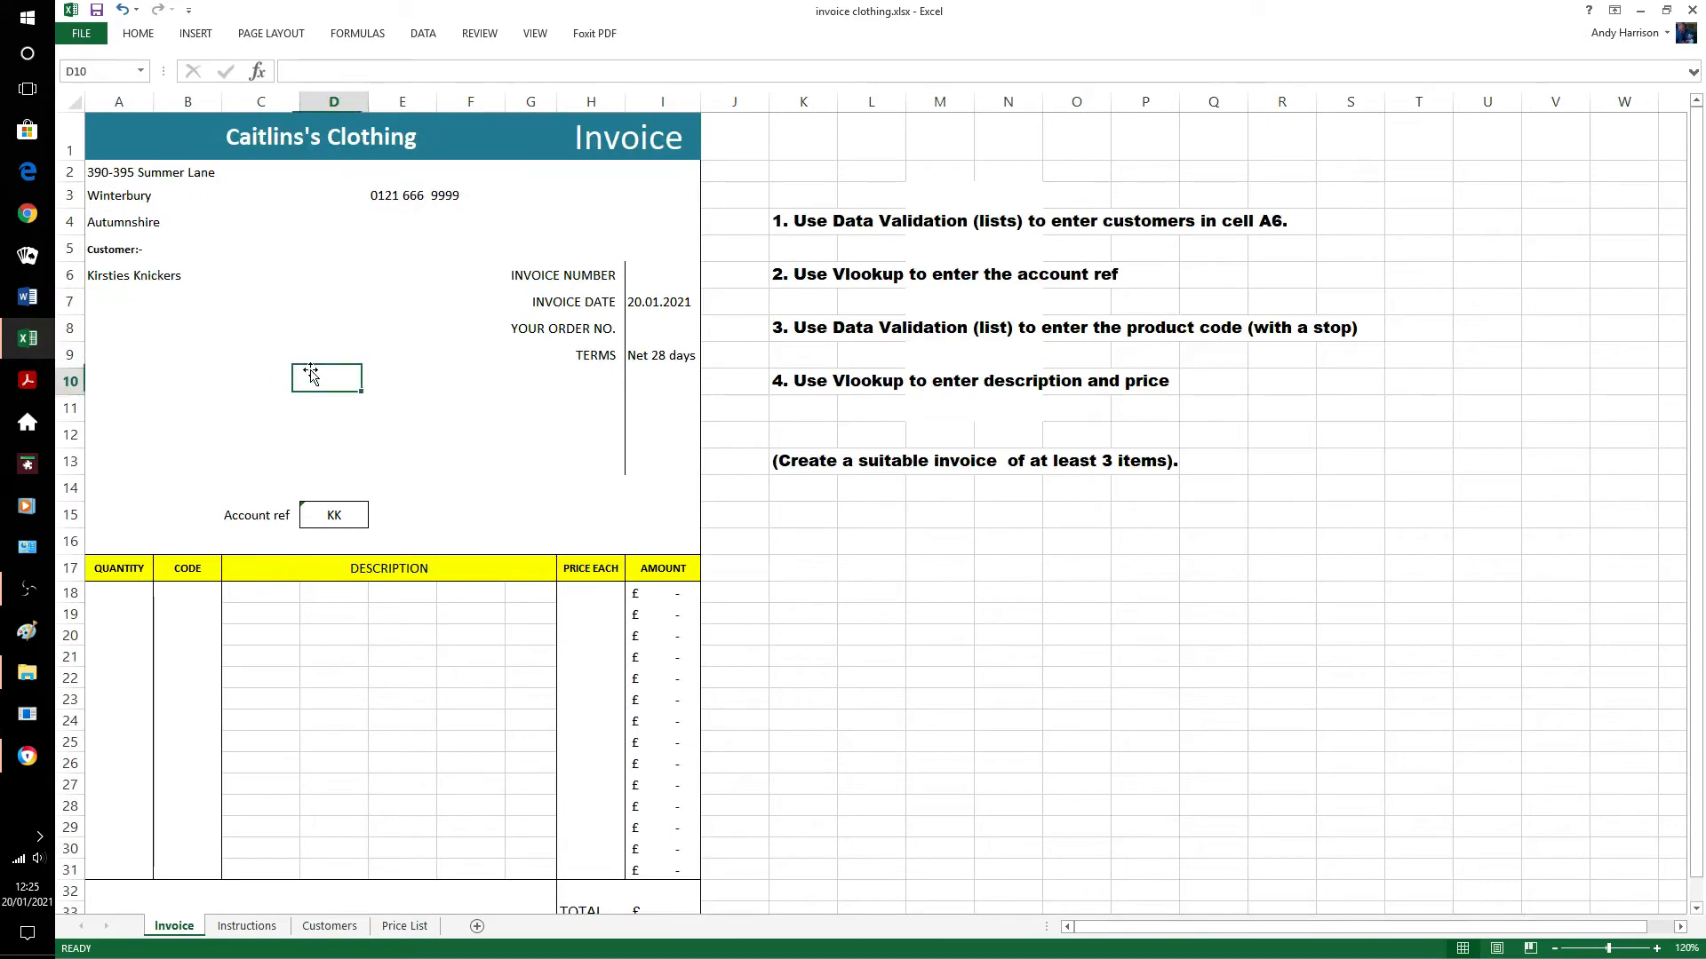
click(103, 271)
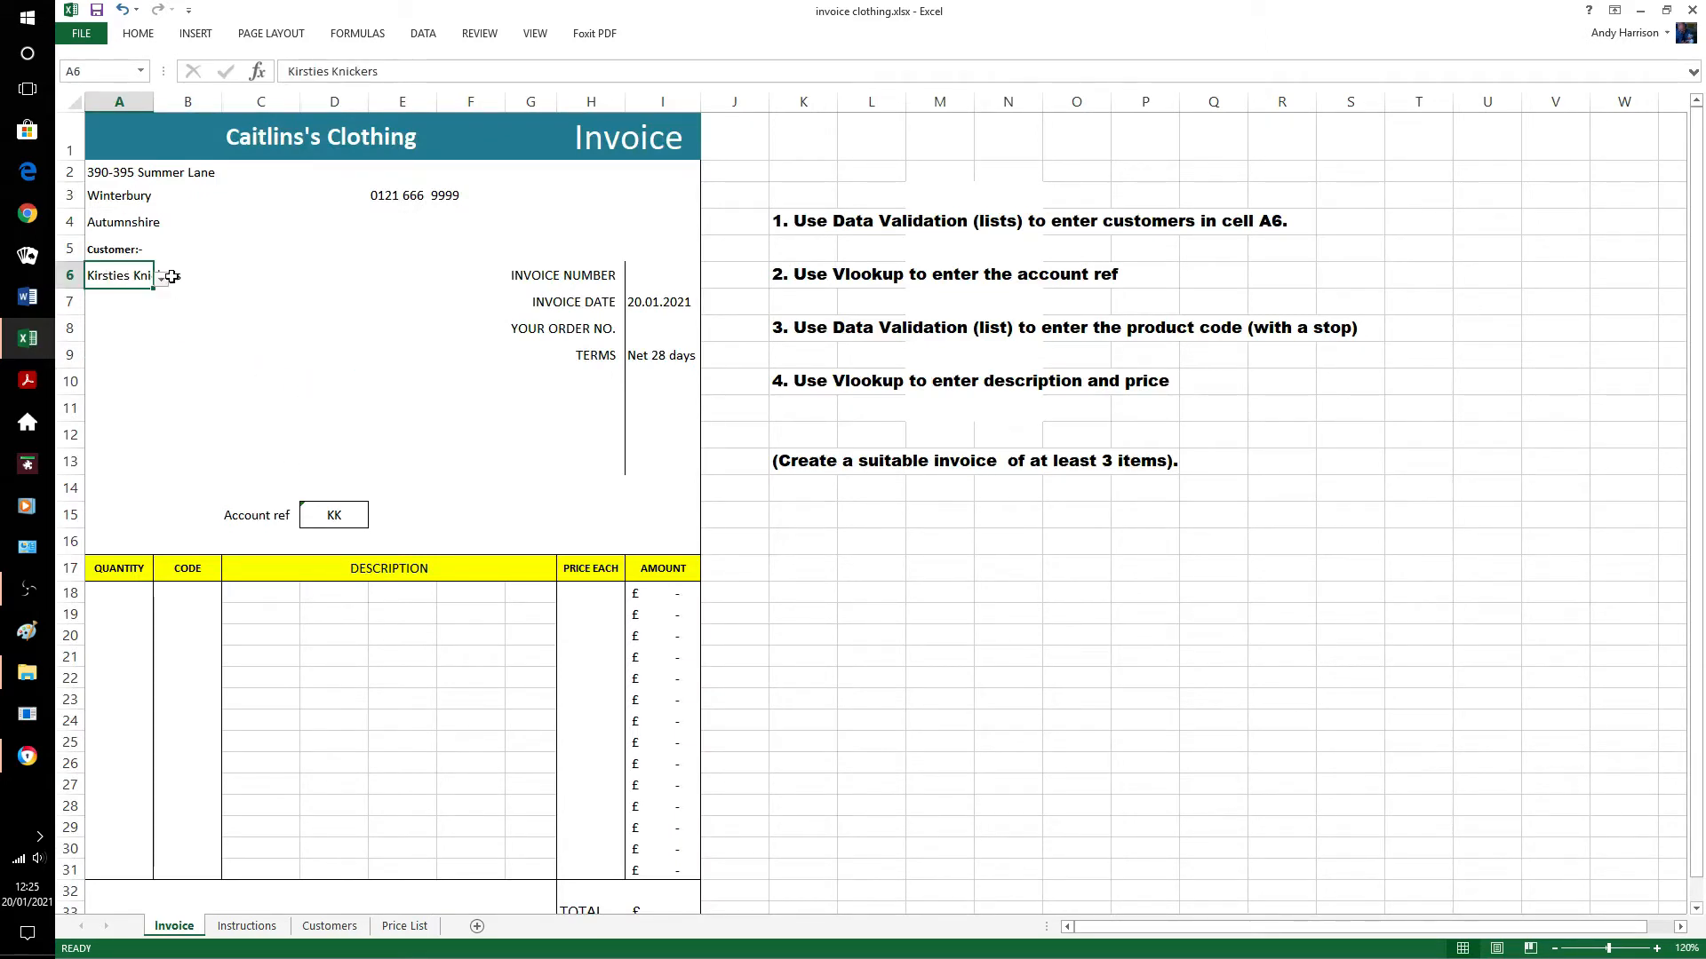
click(161, 278)
click(142, 329)
click(159, 279)
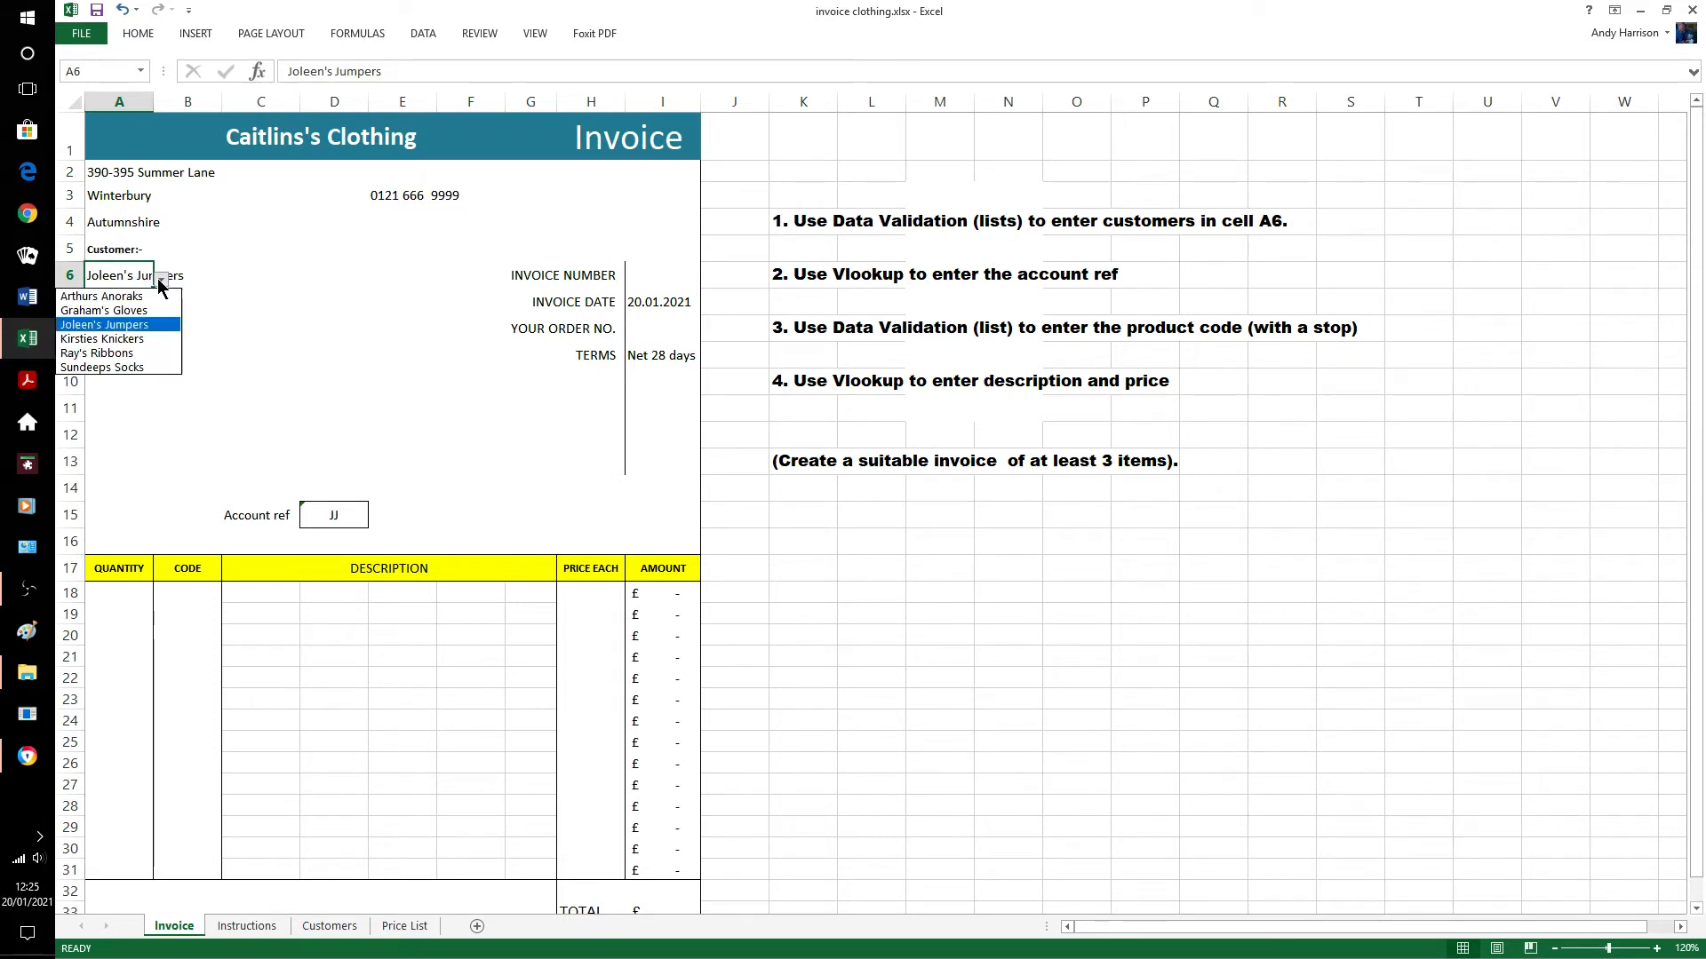
click(124, 357)
click(176, 353)
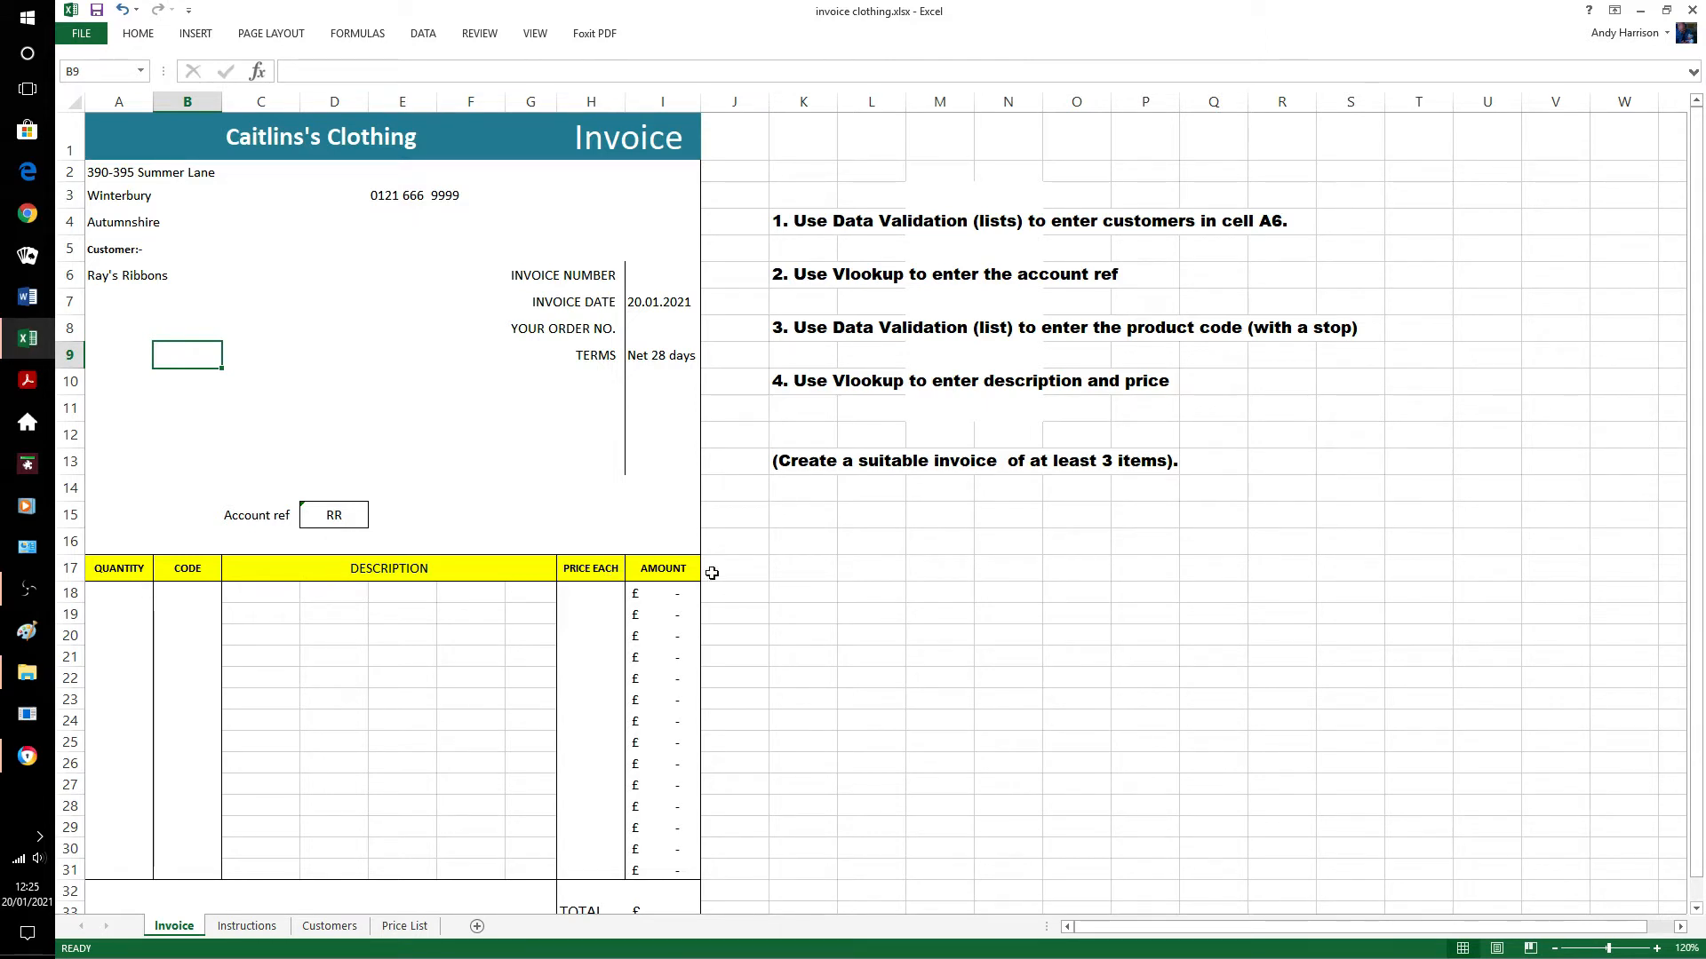
Custom-sort Price List A2:C6 A to Z by Product Ref, Co1 through SC1.
click(406, 925)
drag(119, 218, 507, 396)
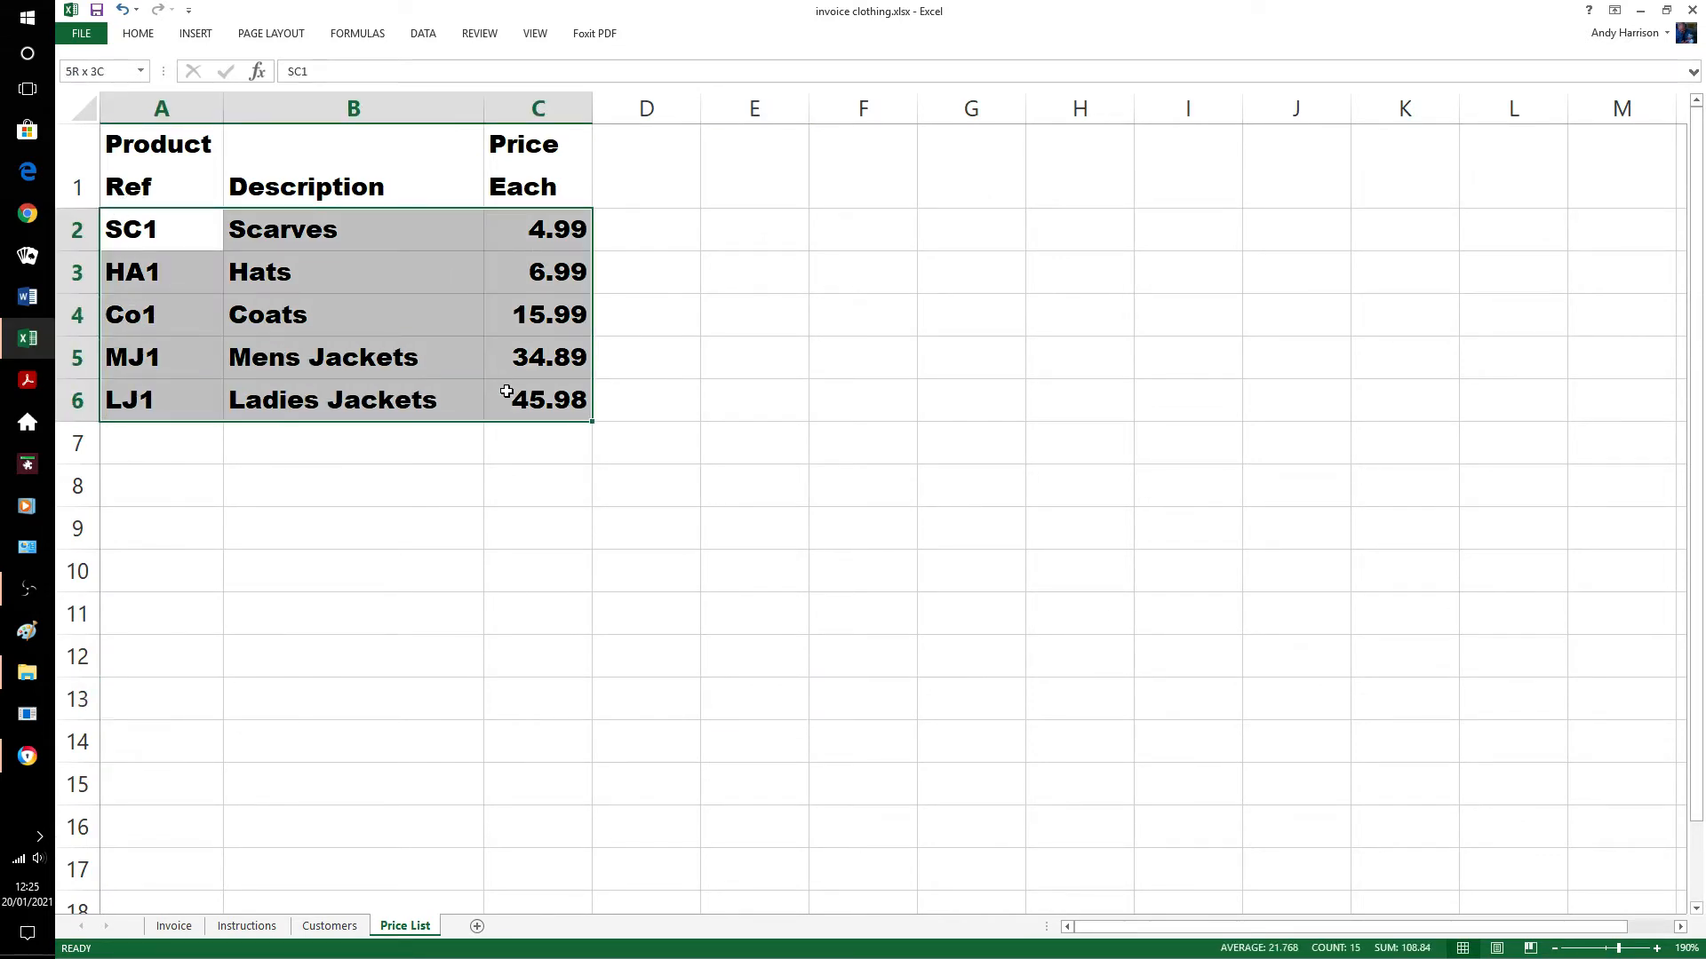
click(139, 42)
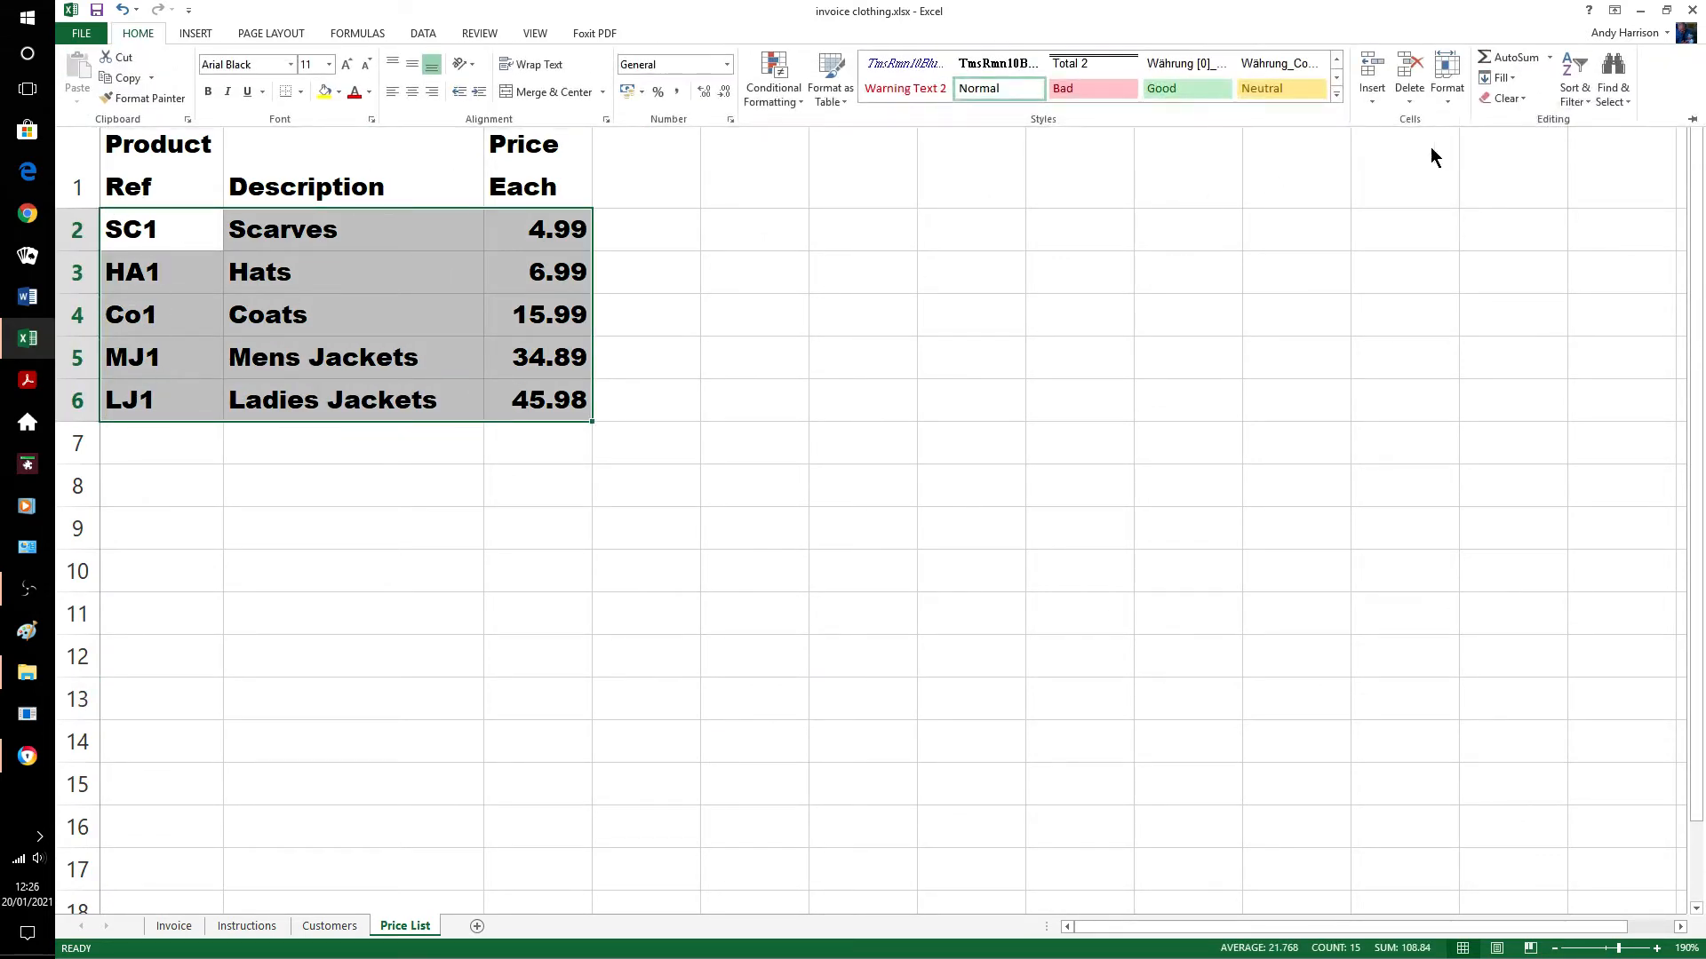
click(1590, 105)
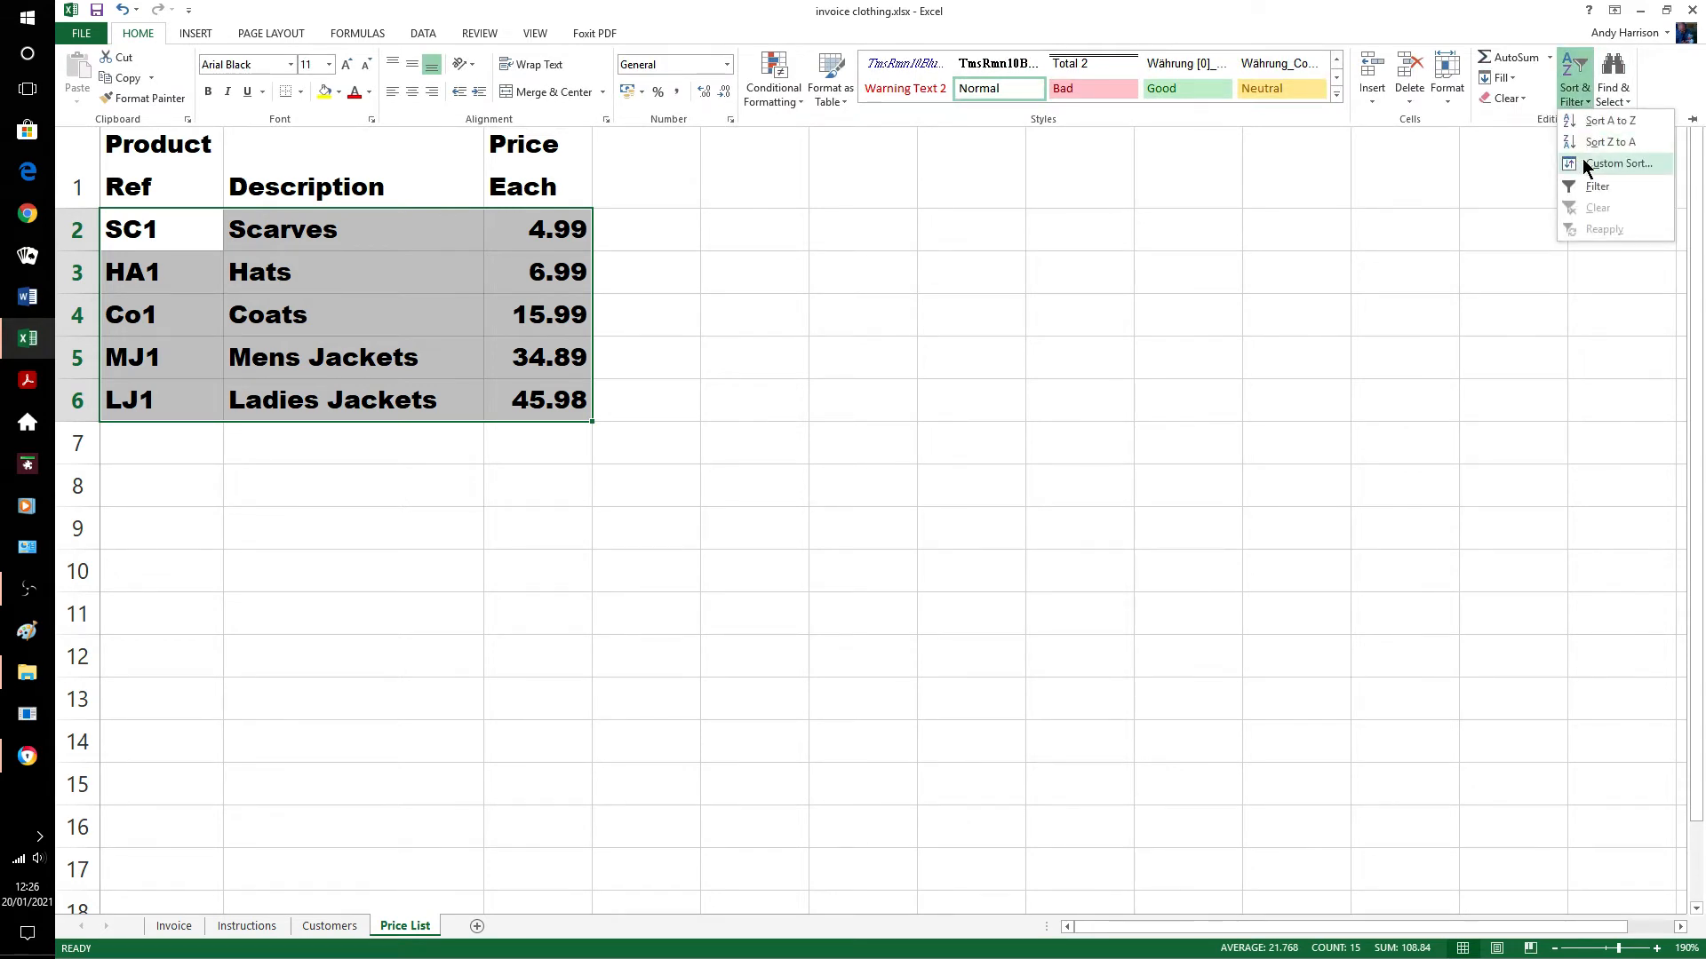
click(1592, 164)
click(916, 234)
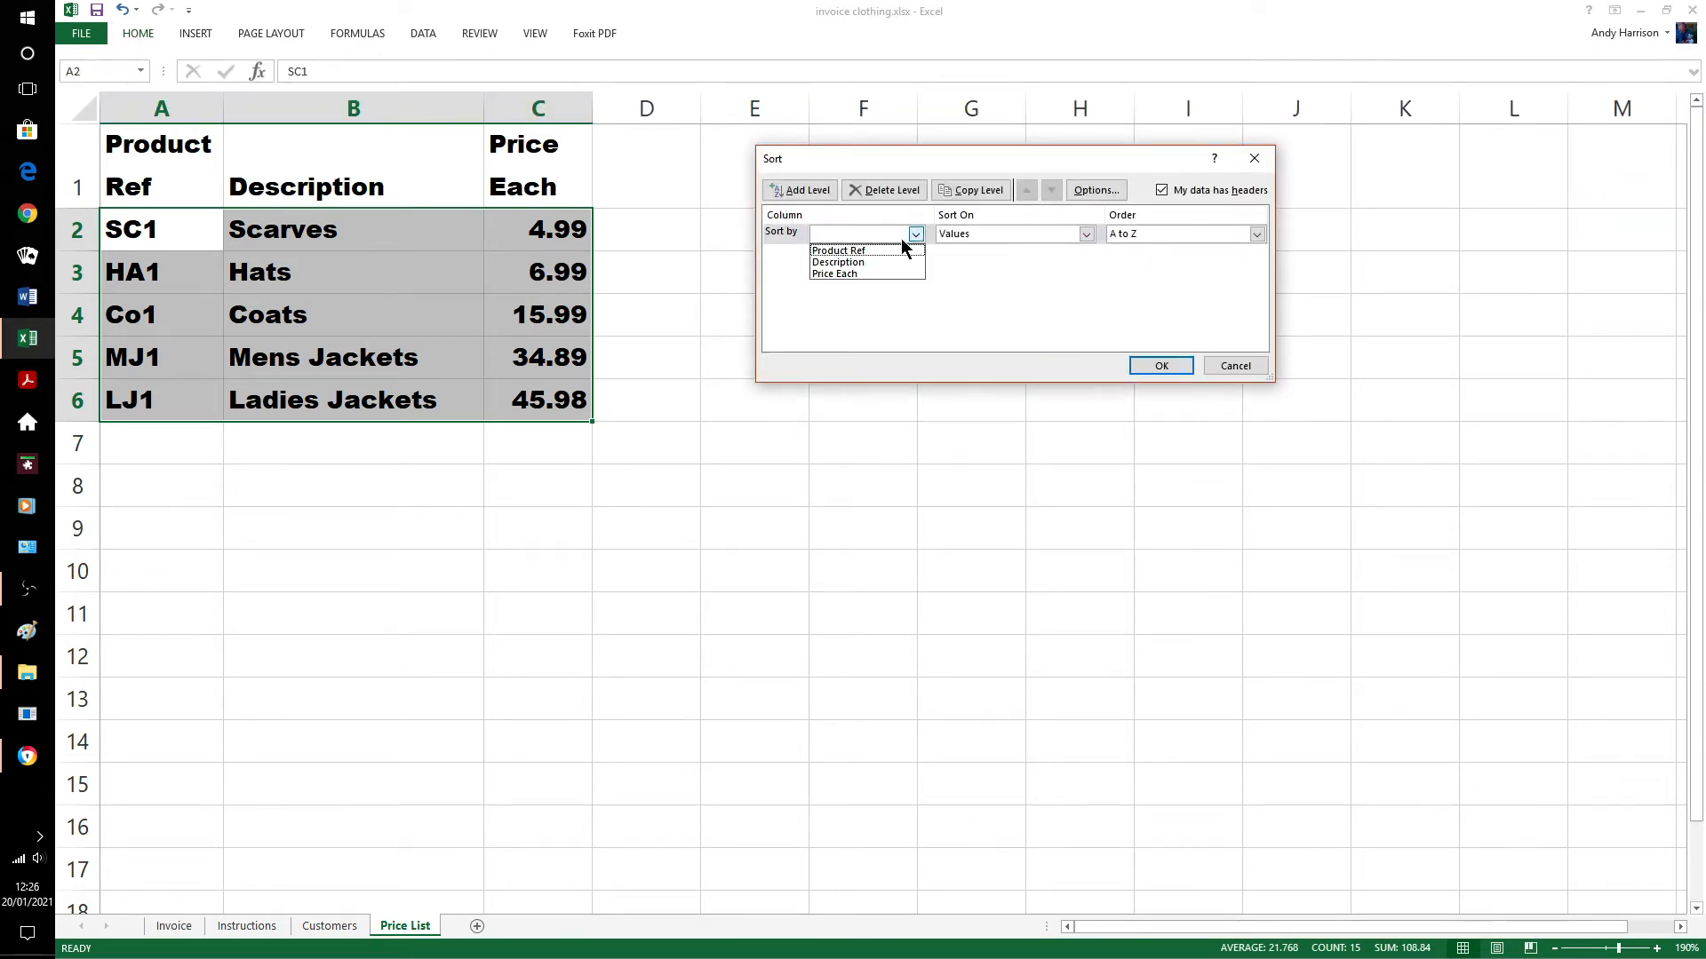
click(886, 252)
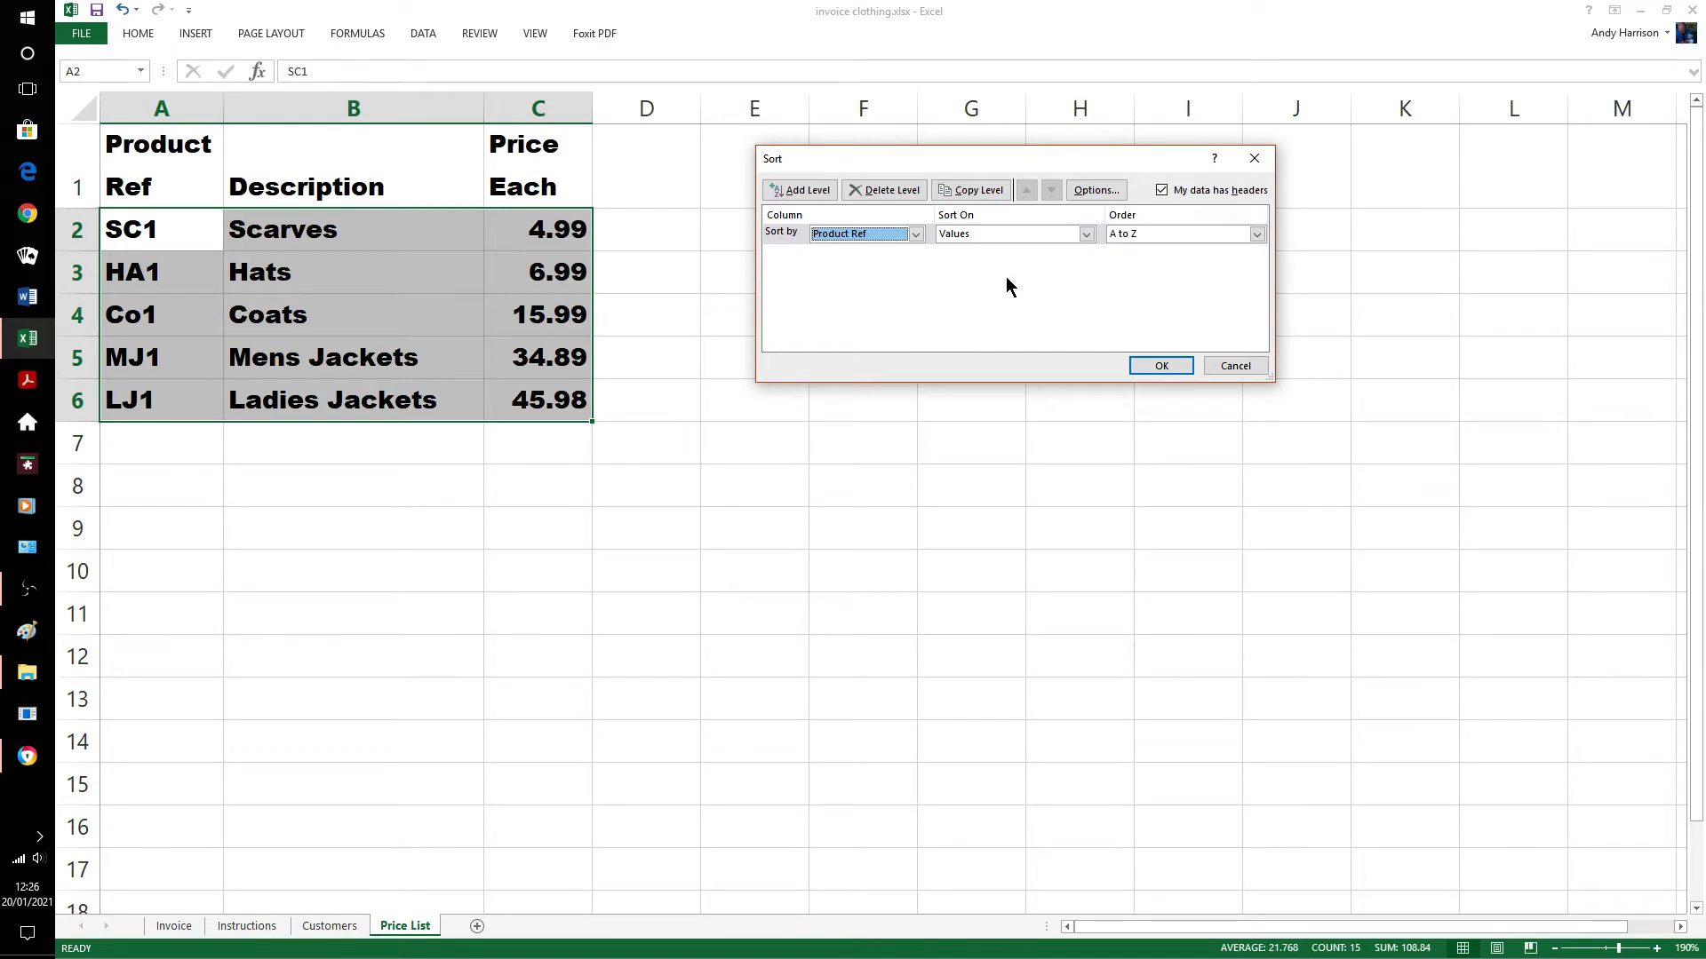
click(1163, 366)
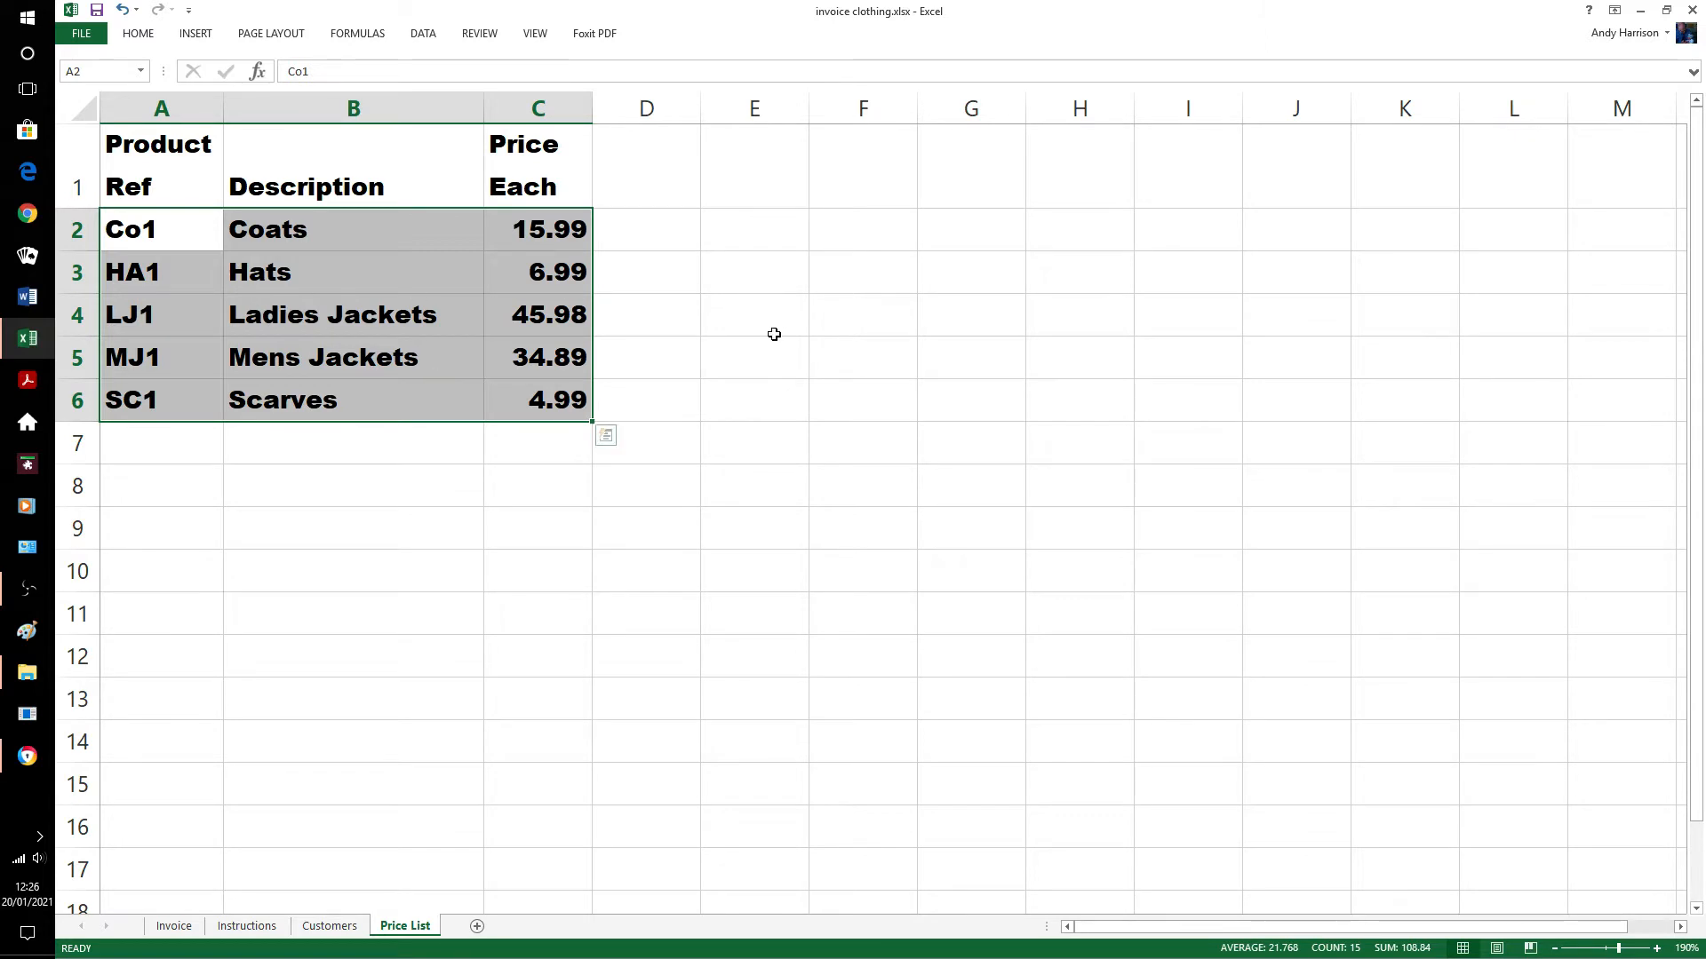
click(428, 684)
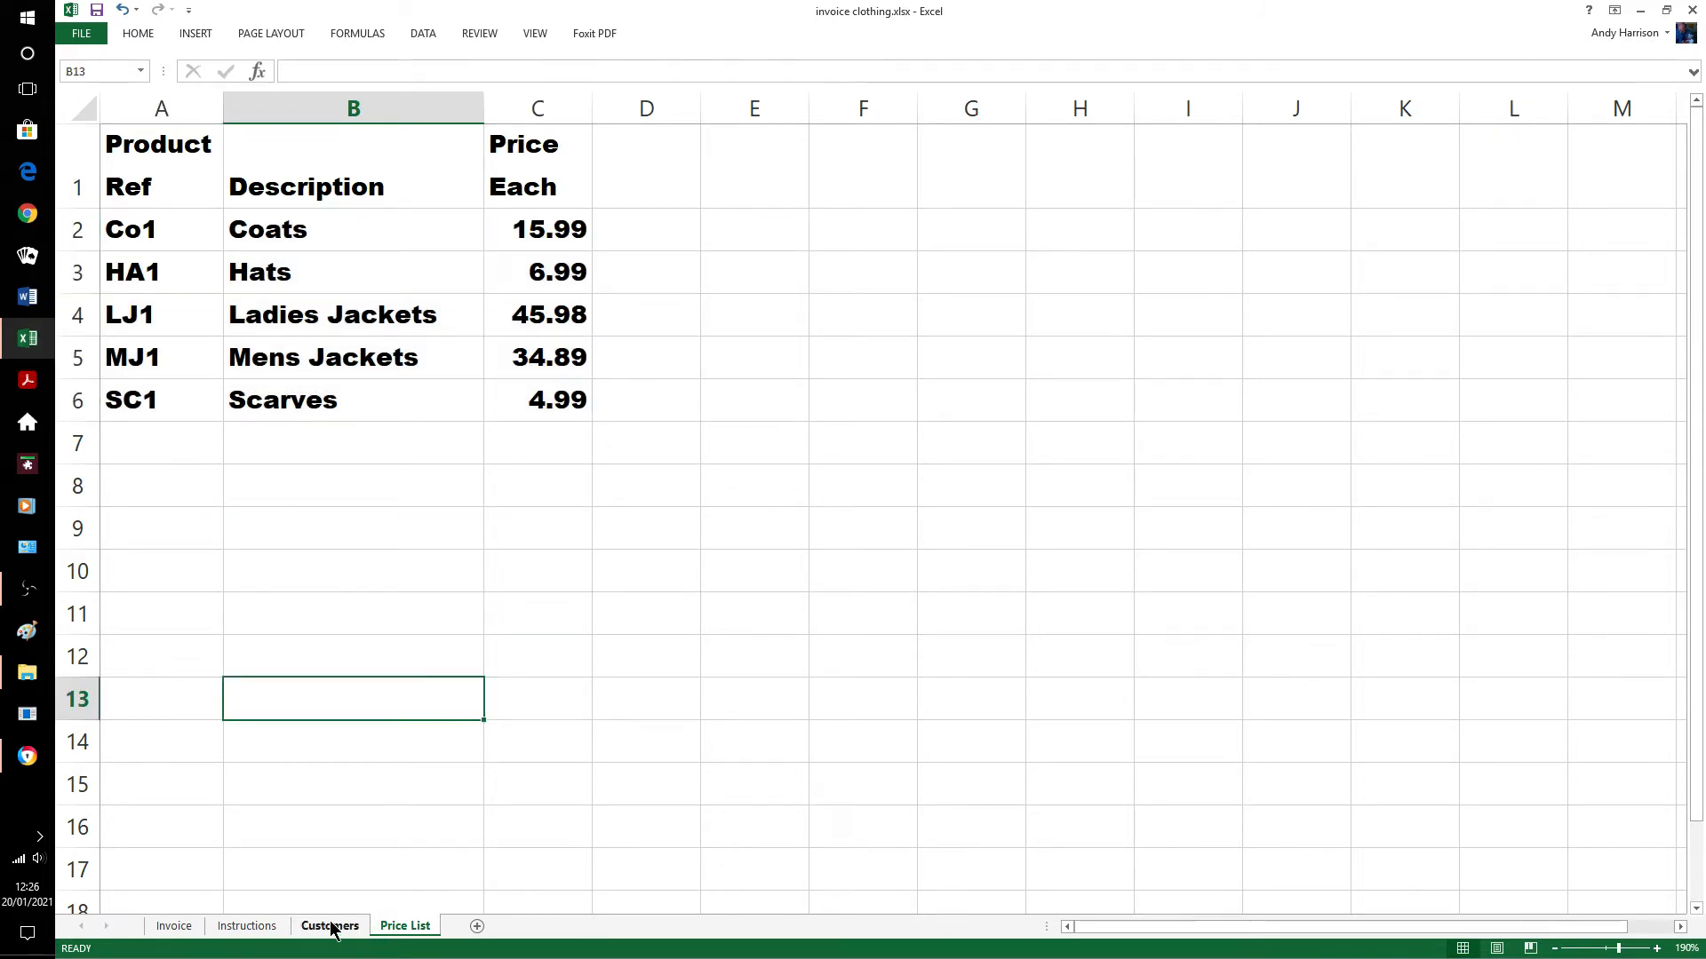
click(174, 925)
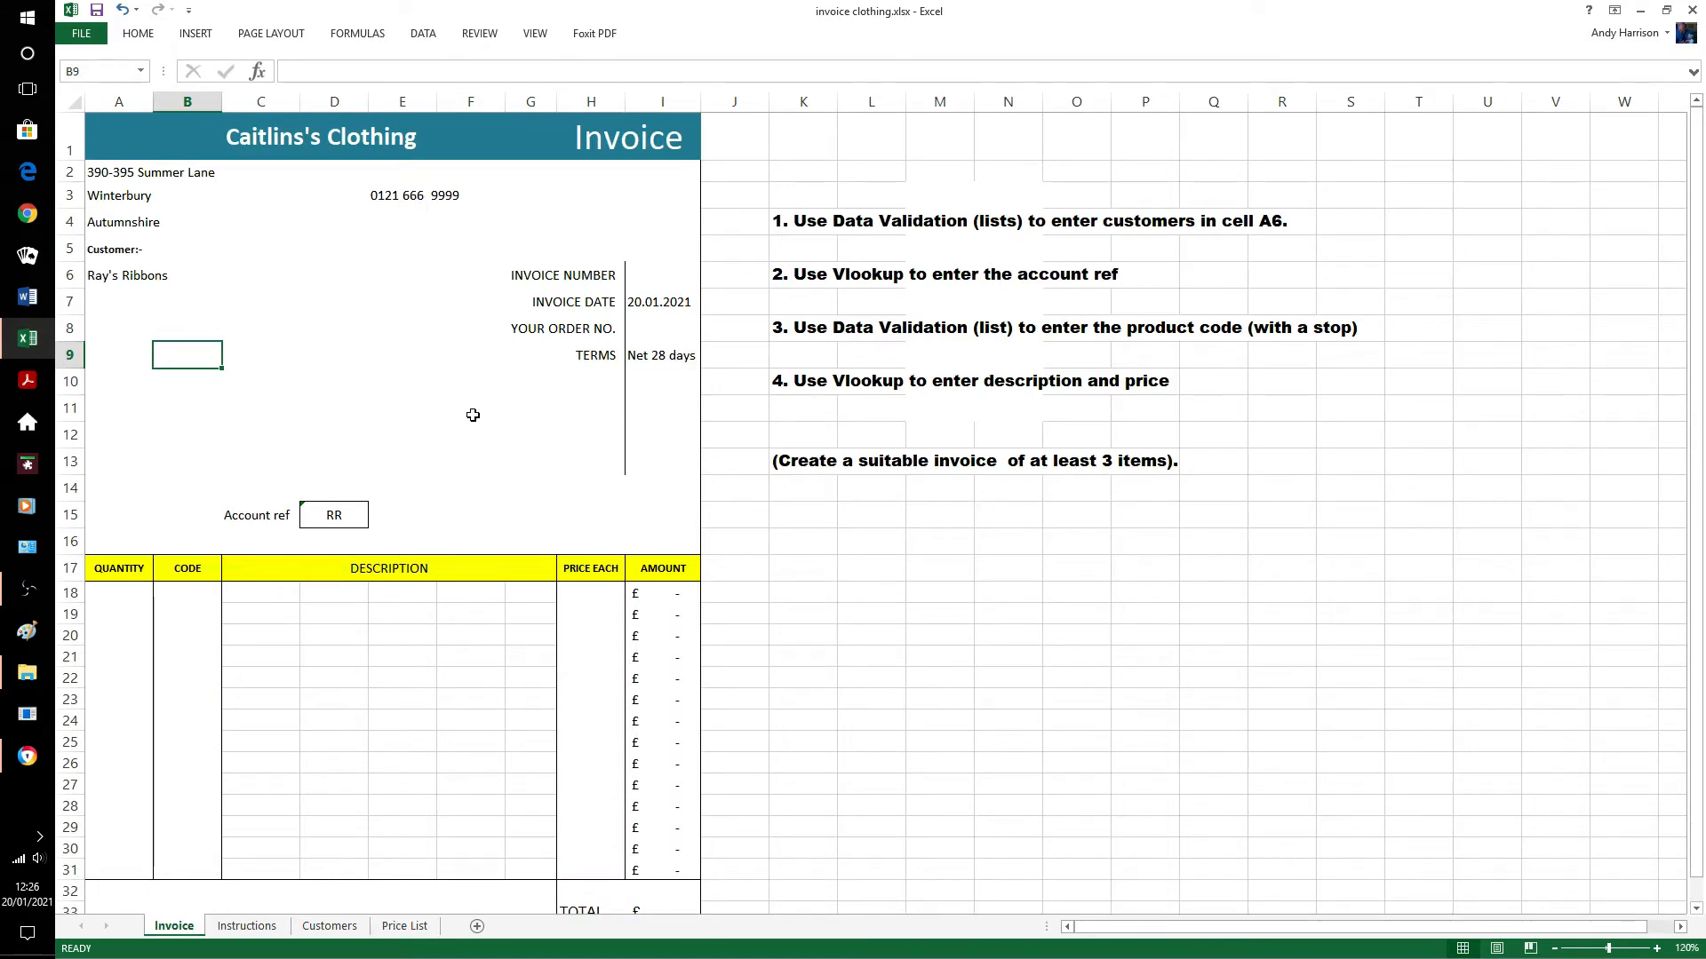
Enter quantity 10 in cell A18.
click(129, 593)
text(10)
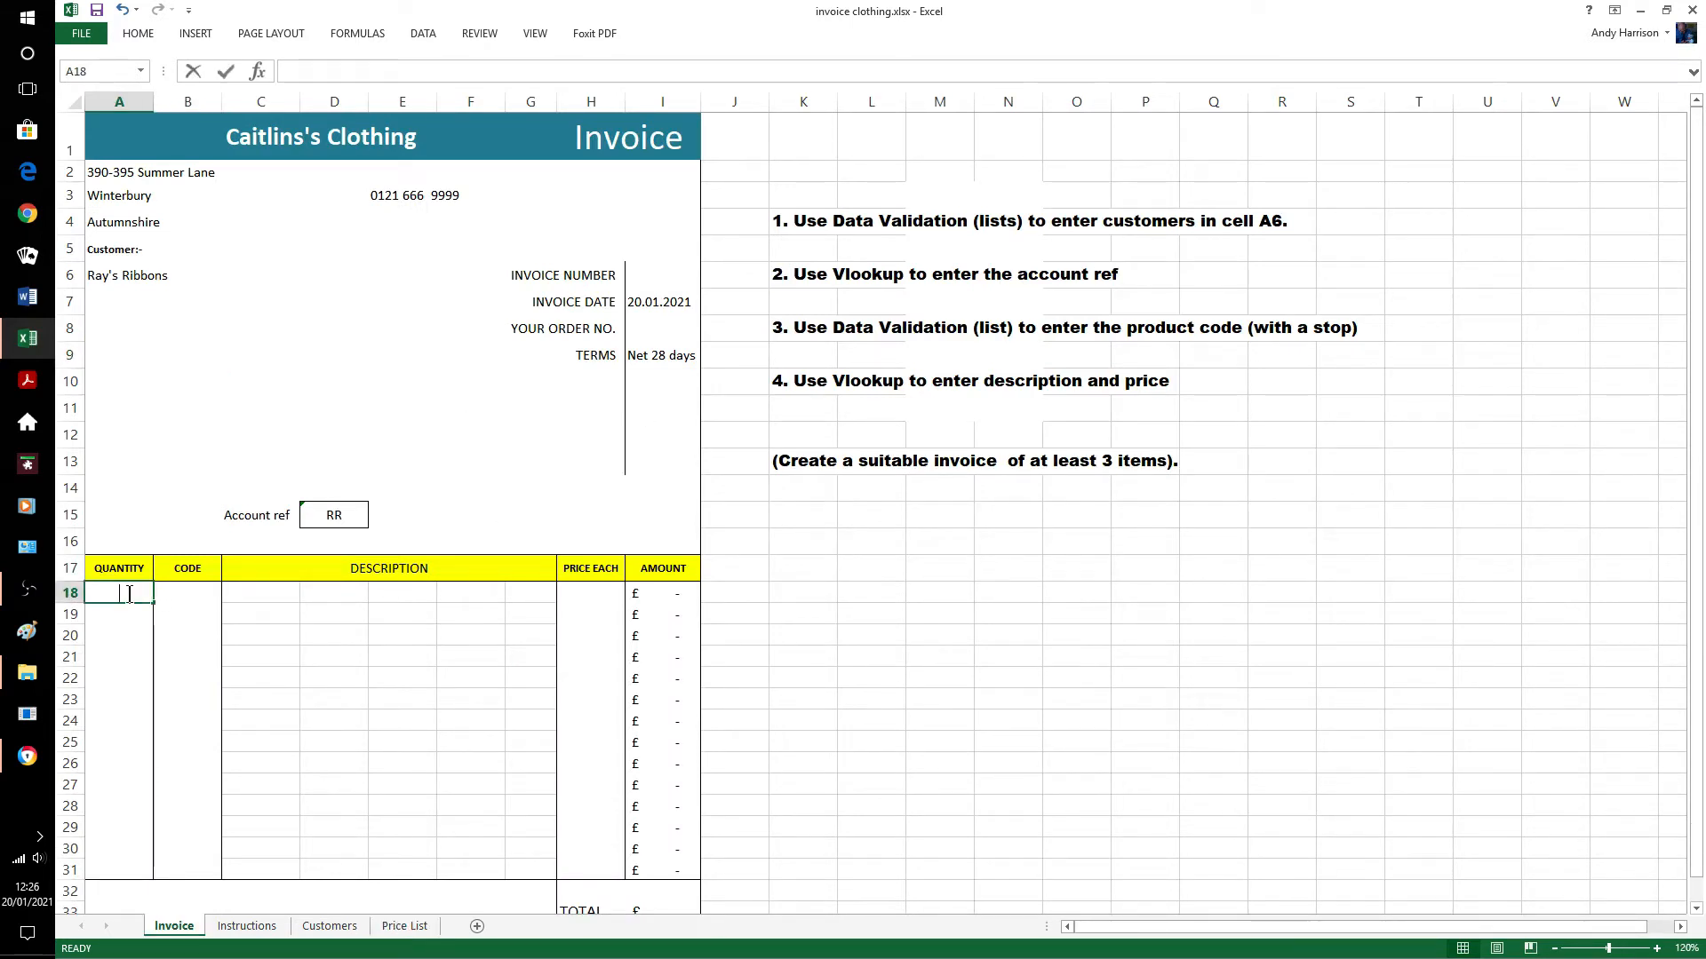
click(903, 578)
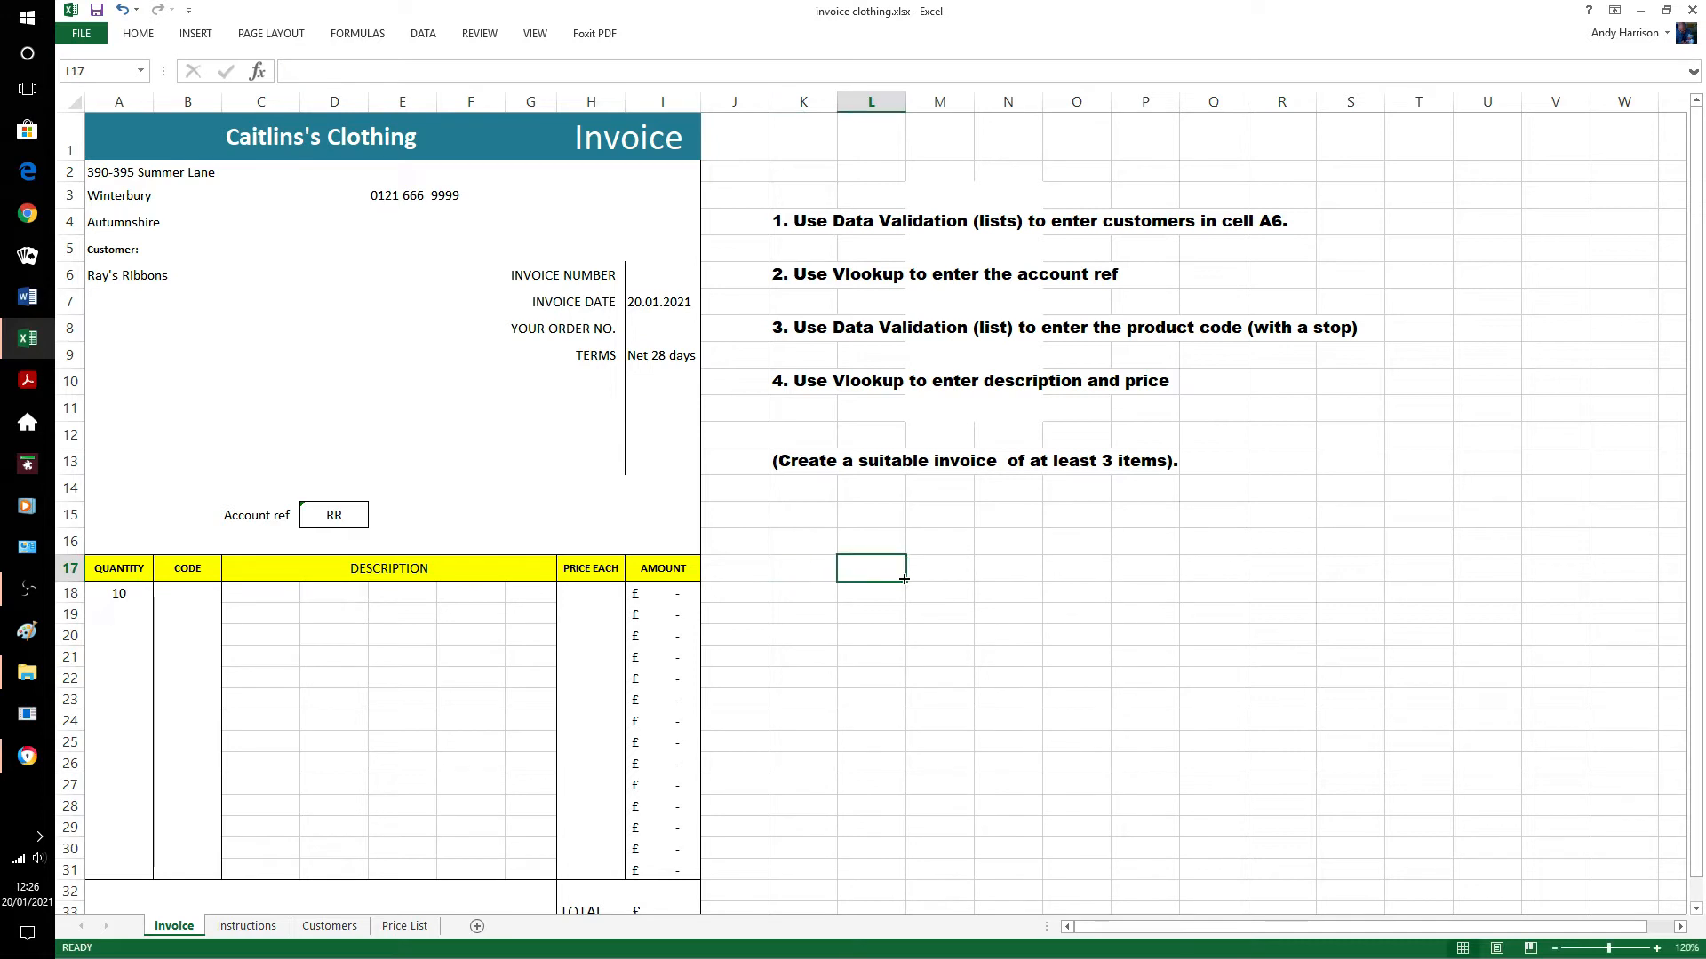
Give code cells B18:B31 a List validation sourced from 'Price List'!$A$2:$A$6.
click(177, 592)
drag(193, 593, 198, 868)
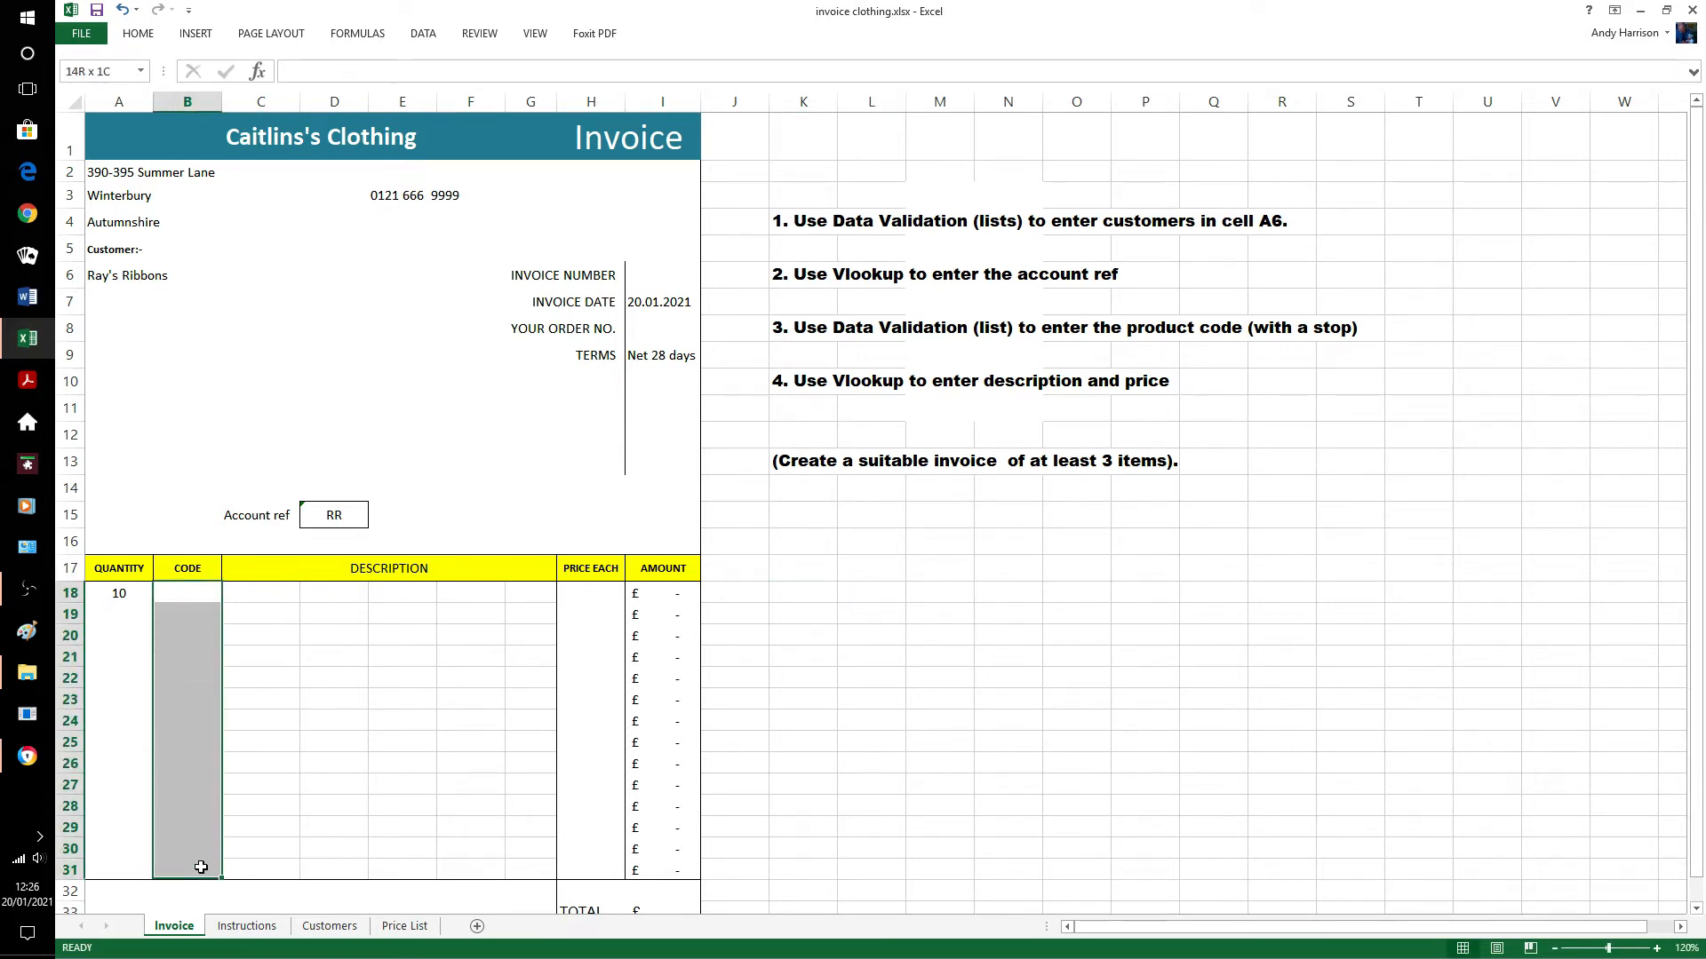
click(427, 38)
click(825, 105)
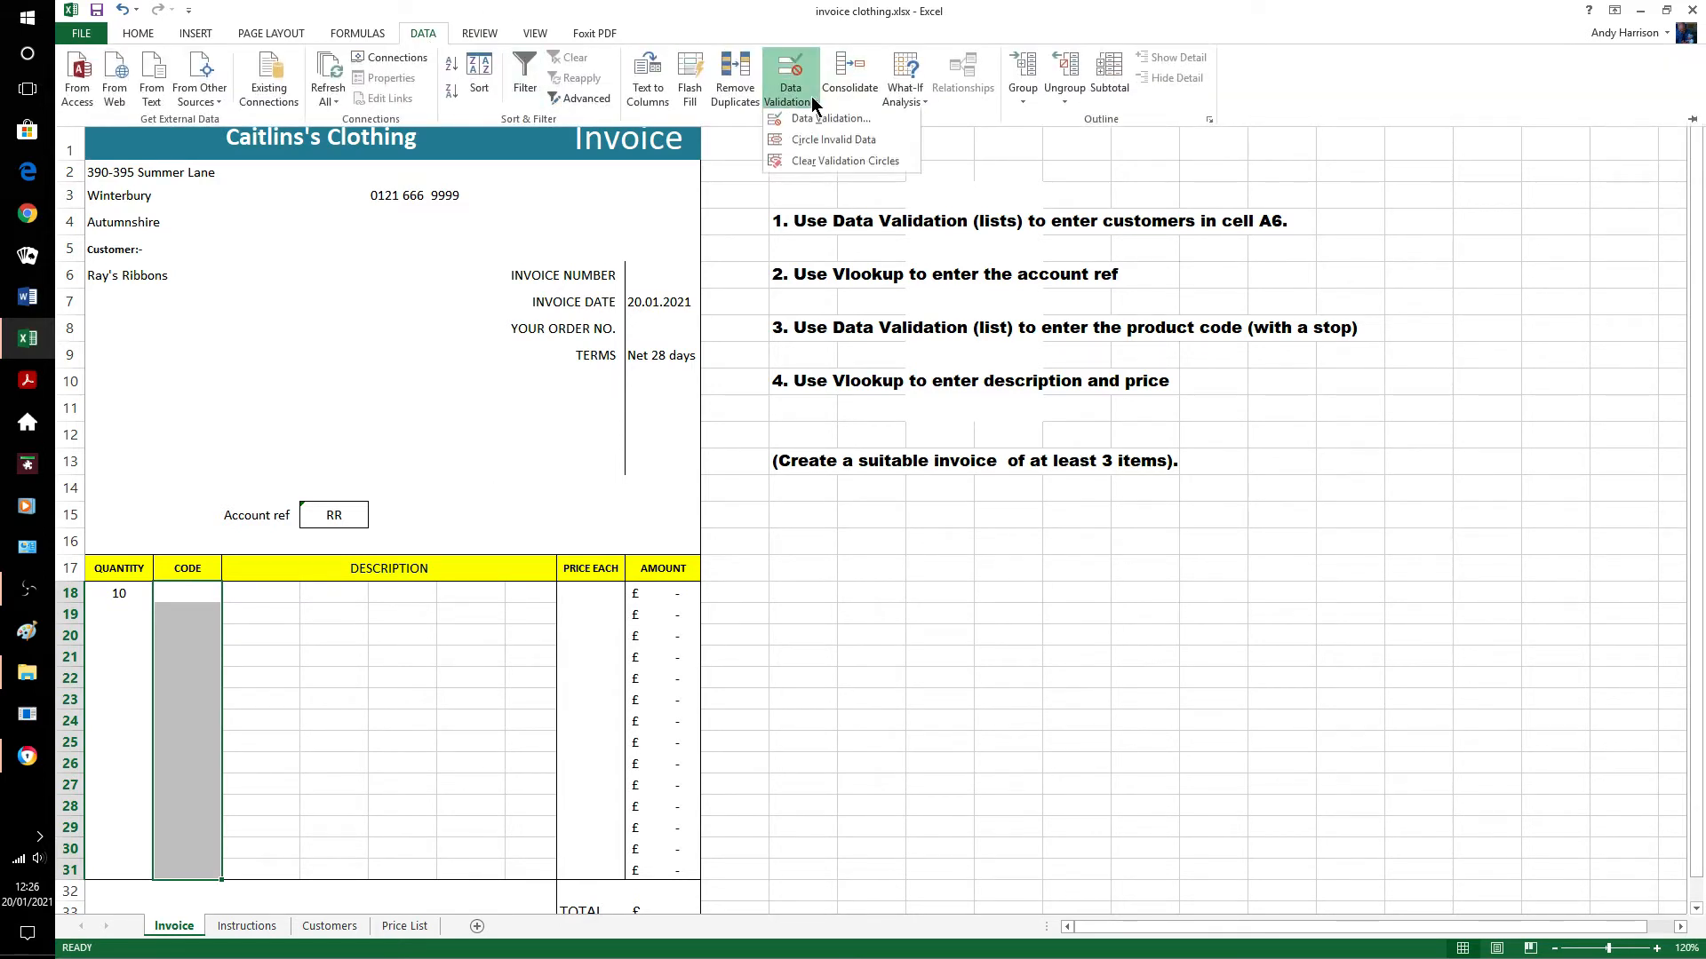
click(808, 115)
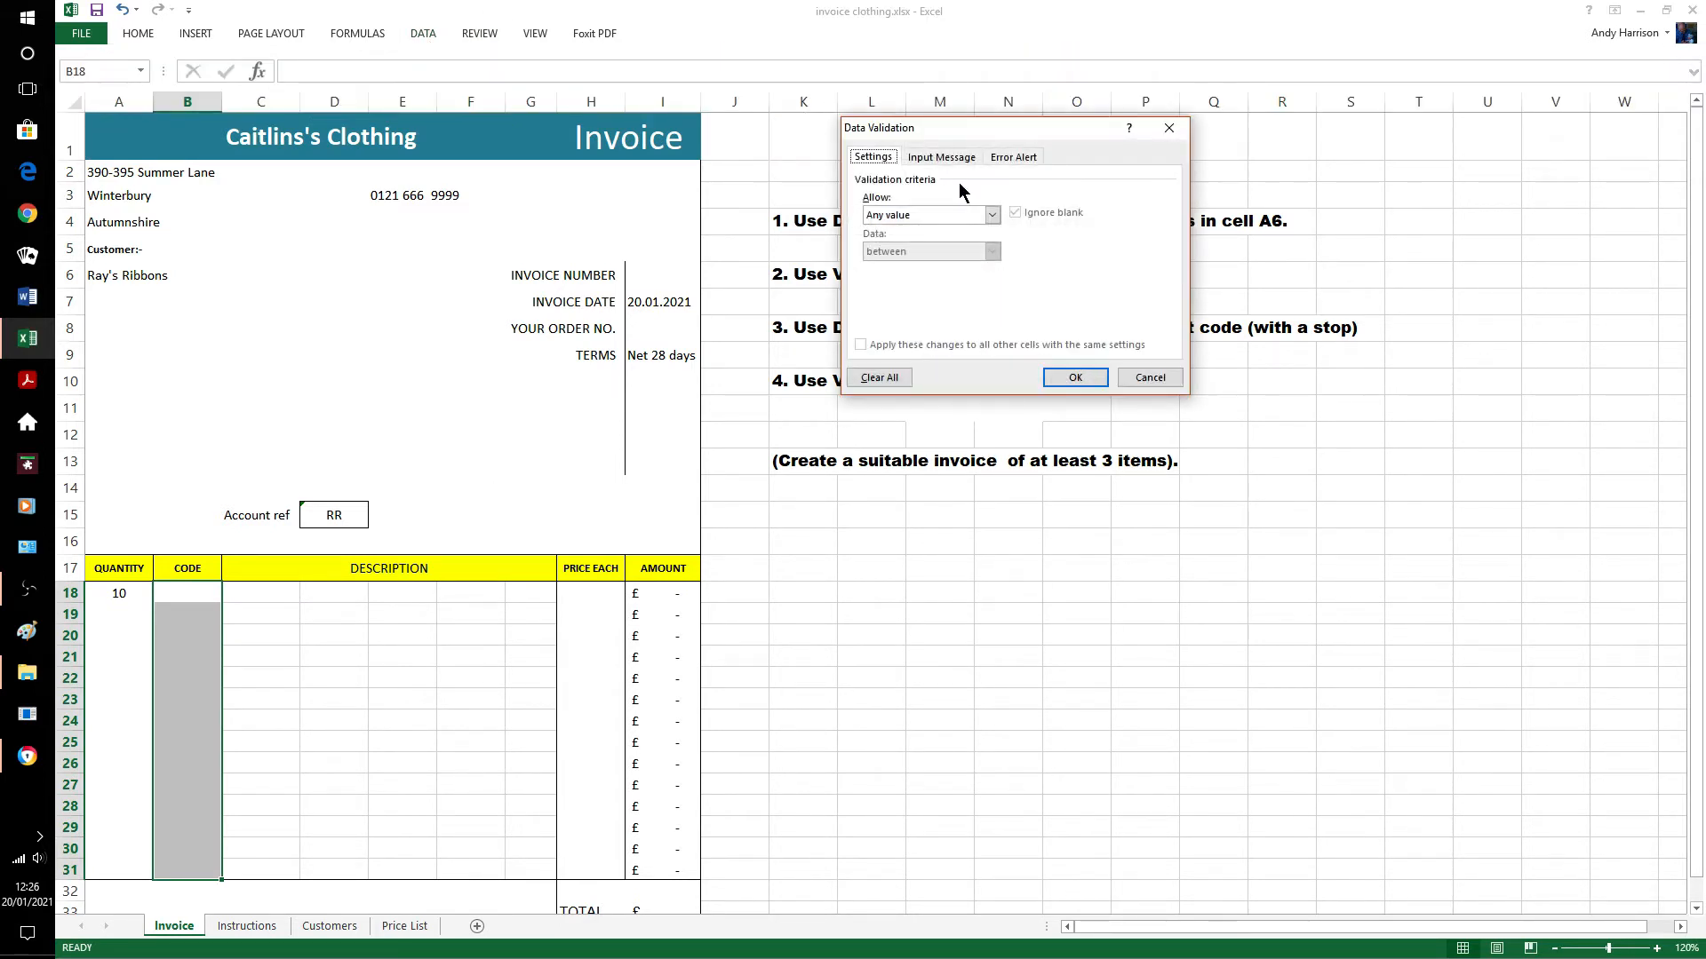
click(991, 216)
click(892, 264)
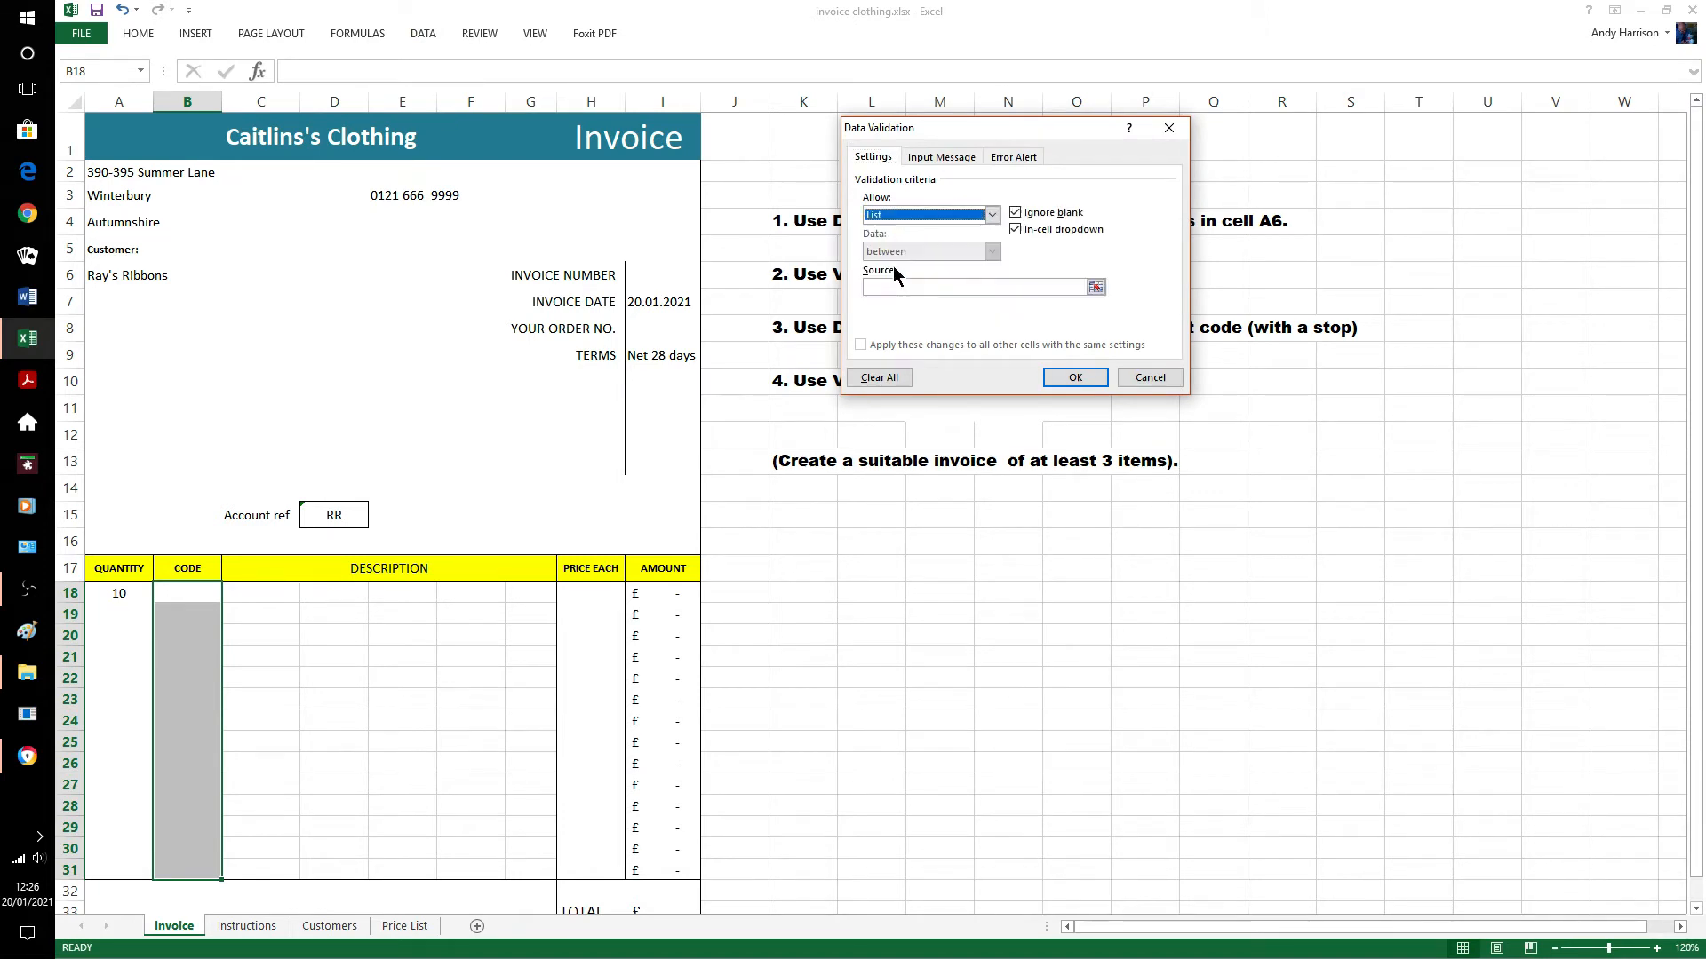
click(924, 286)
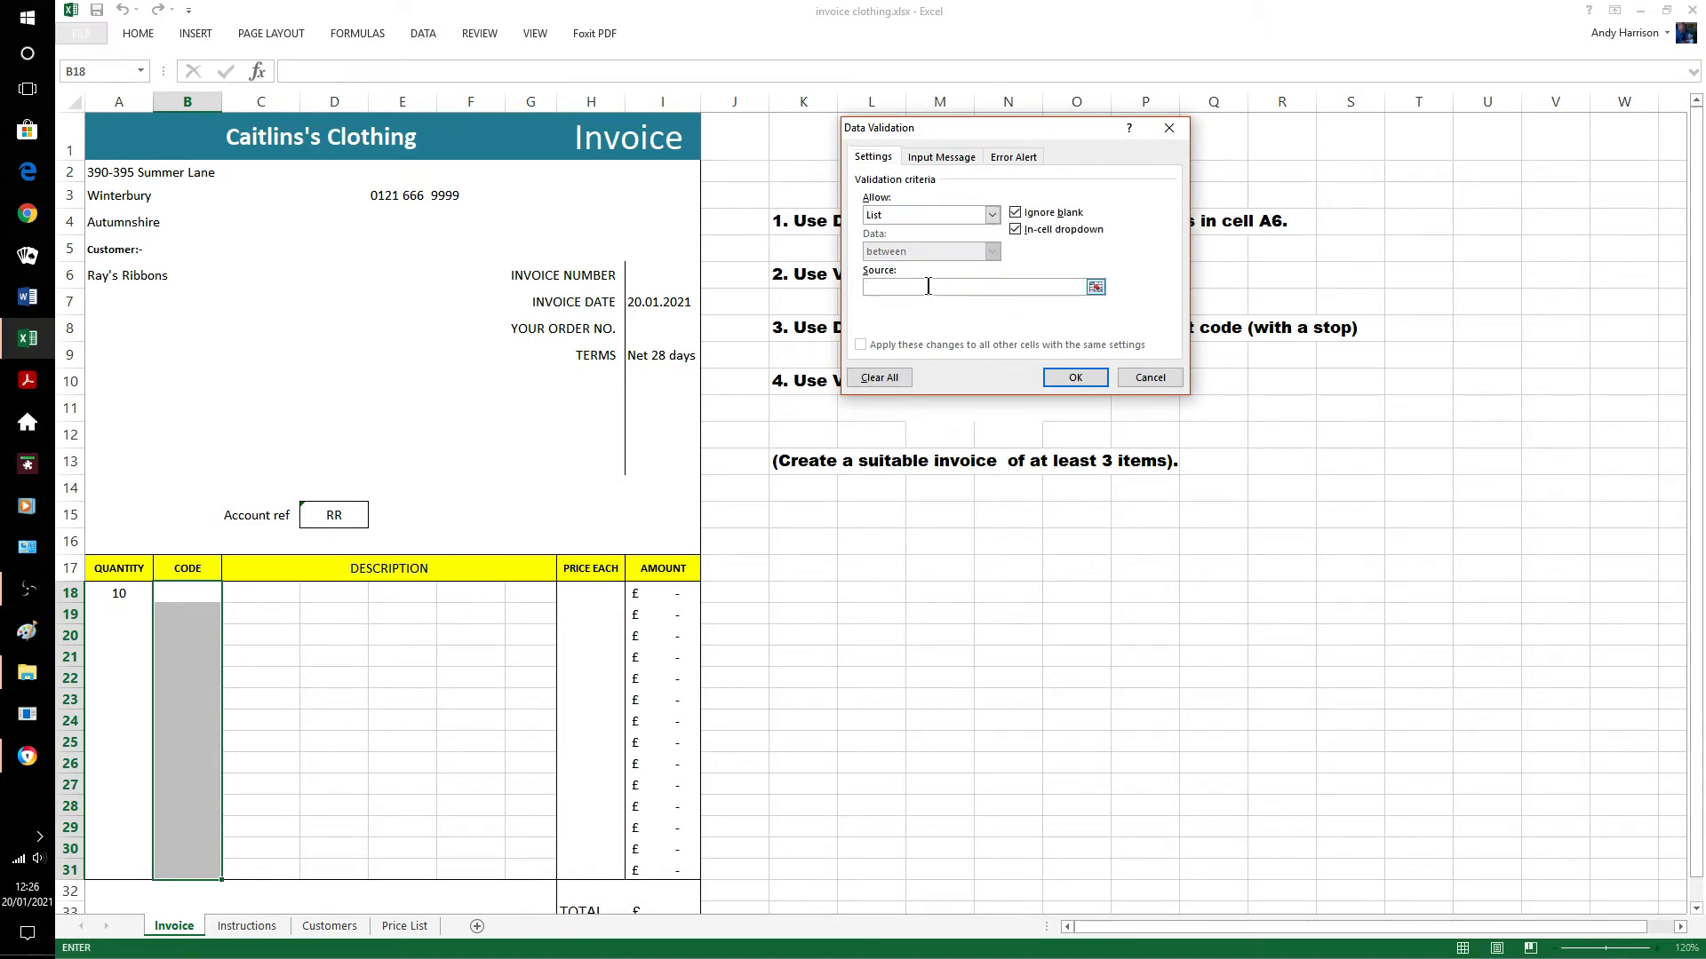
click(404, 926)
drag(178, 211, 187, 396)
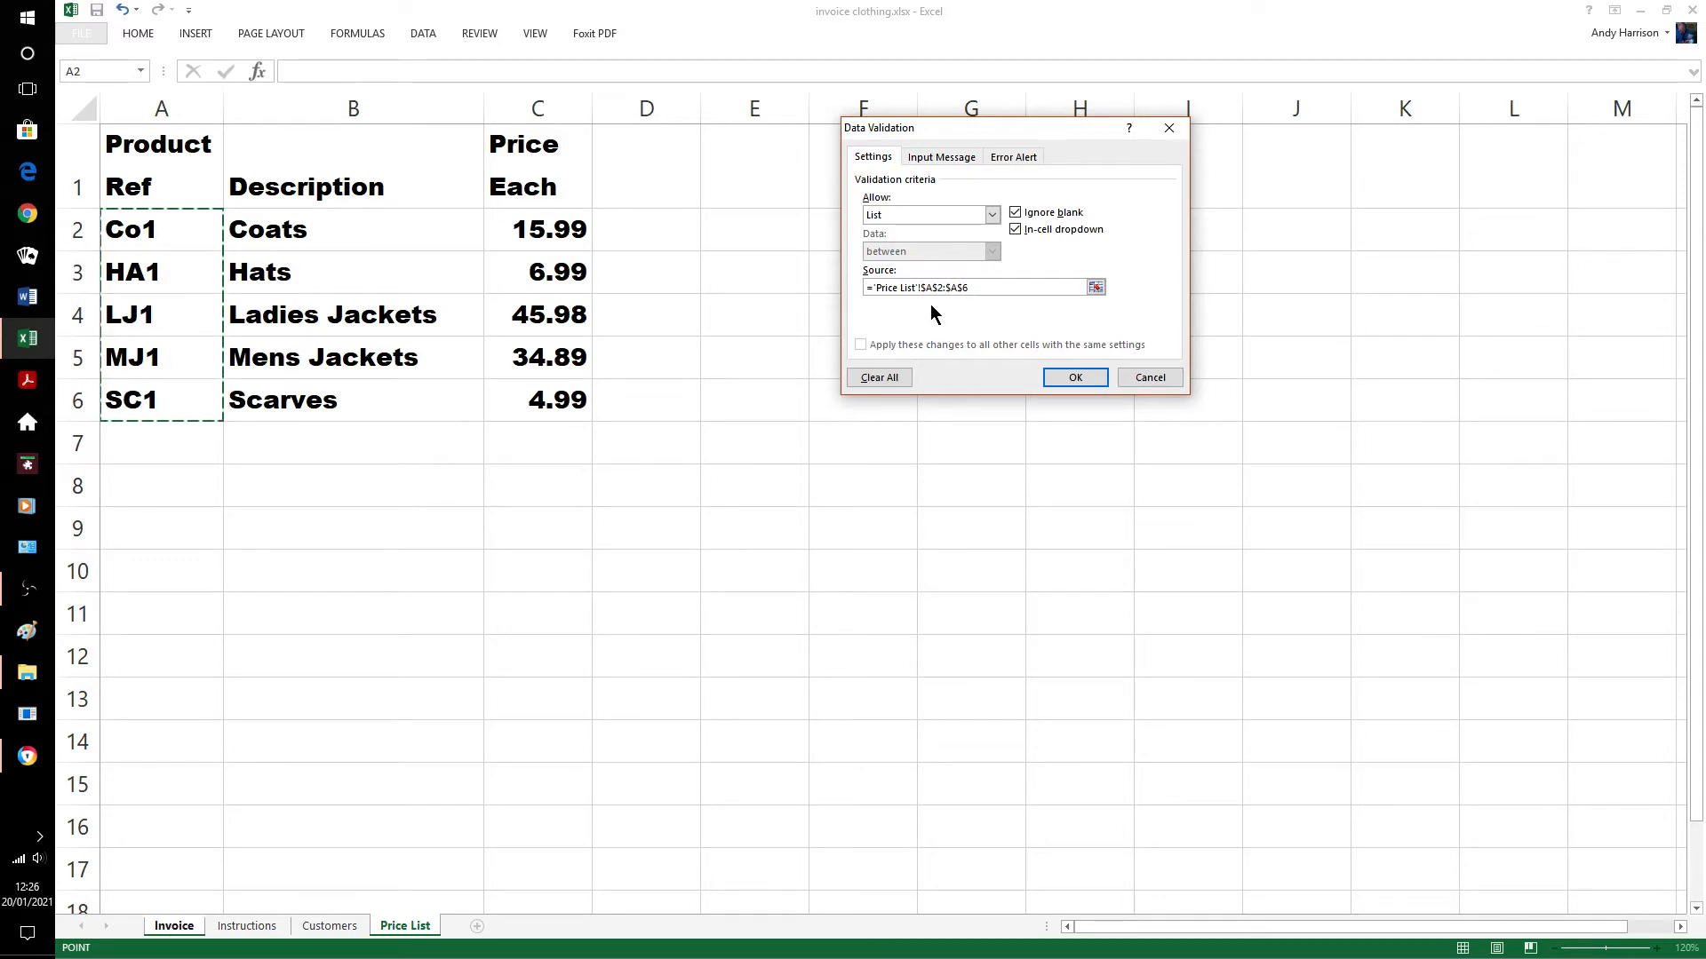
click(949, 157)
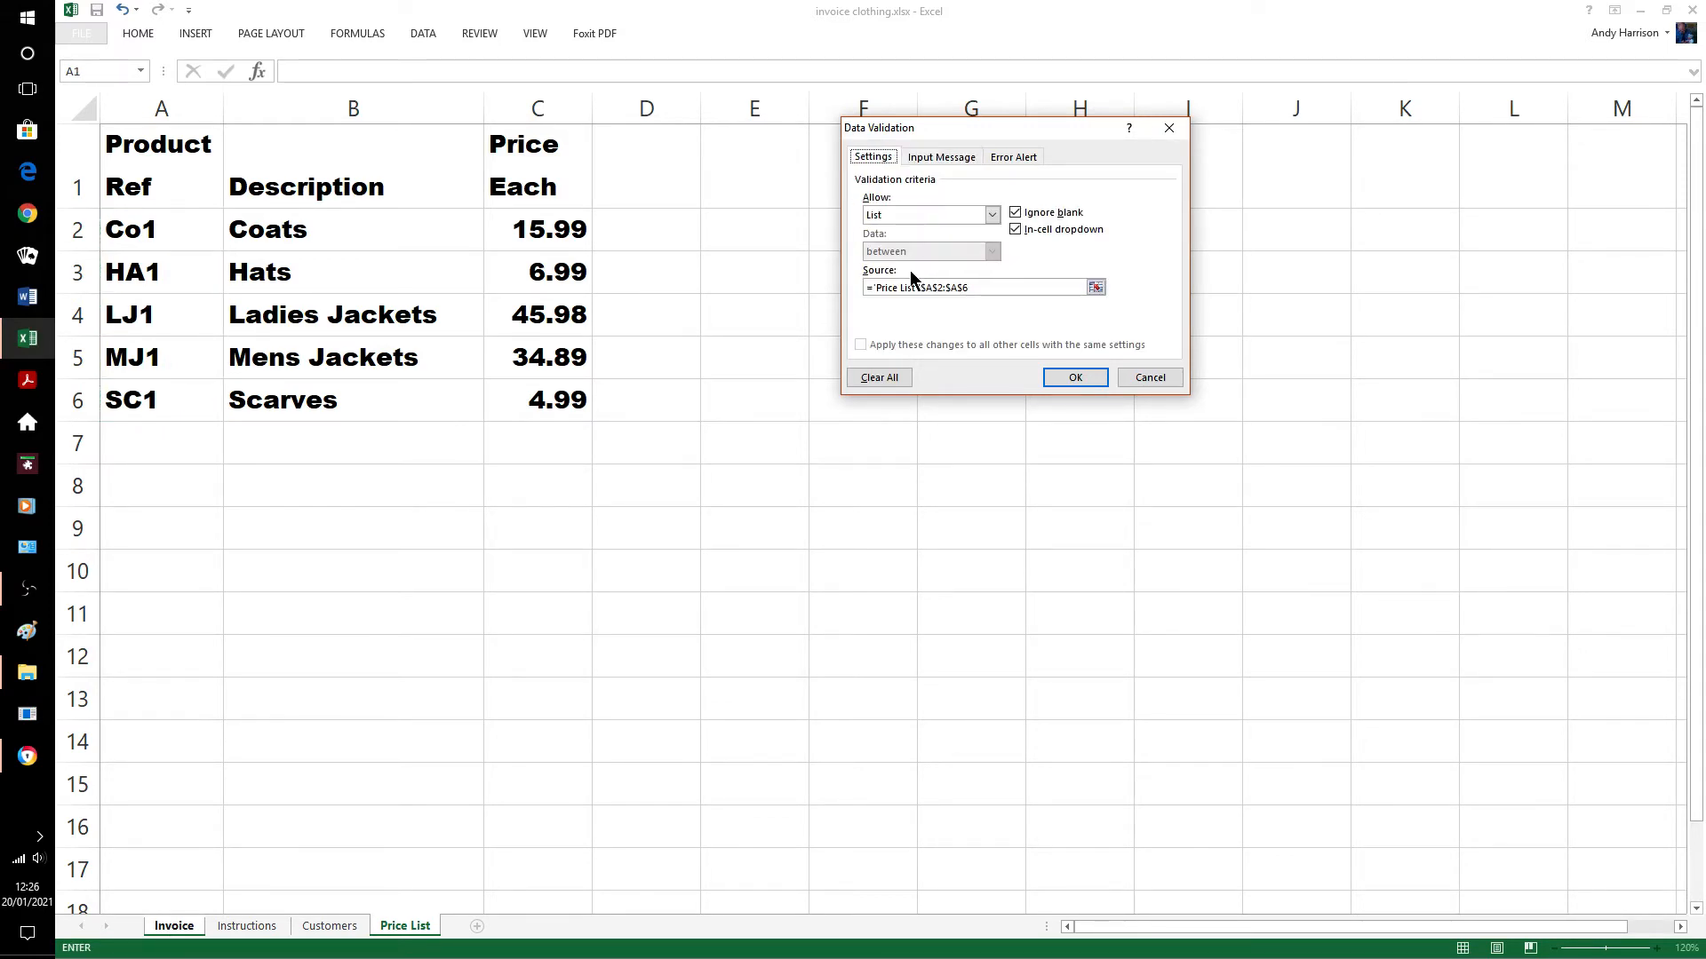
Add input message 'select from the list' and a Stop alert 'you must enter the correct code from the list'.
click(945, 157)
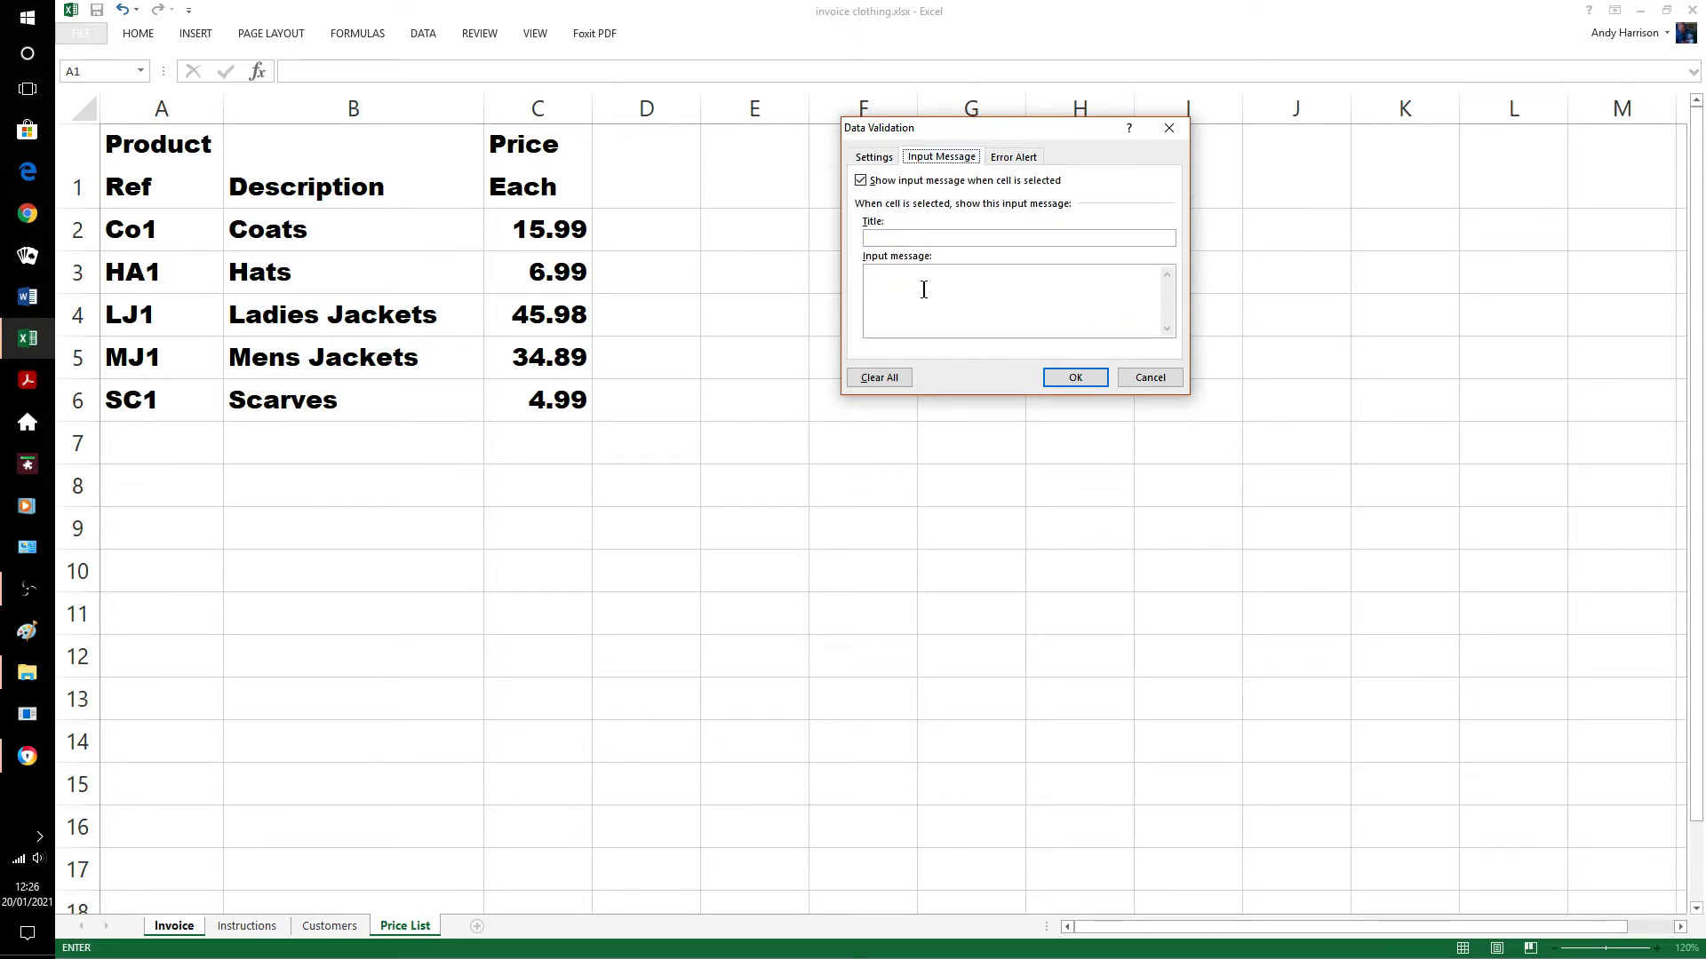
text(select from the list)
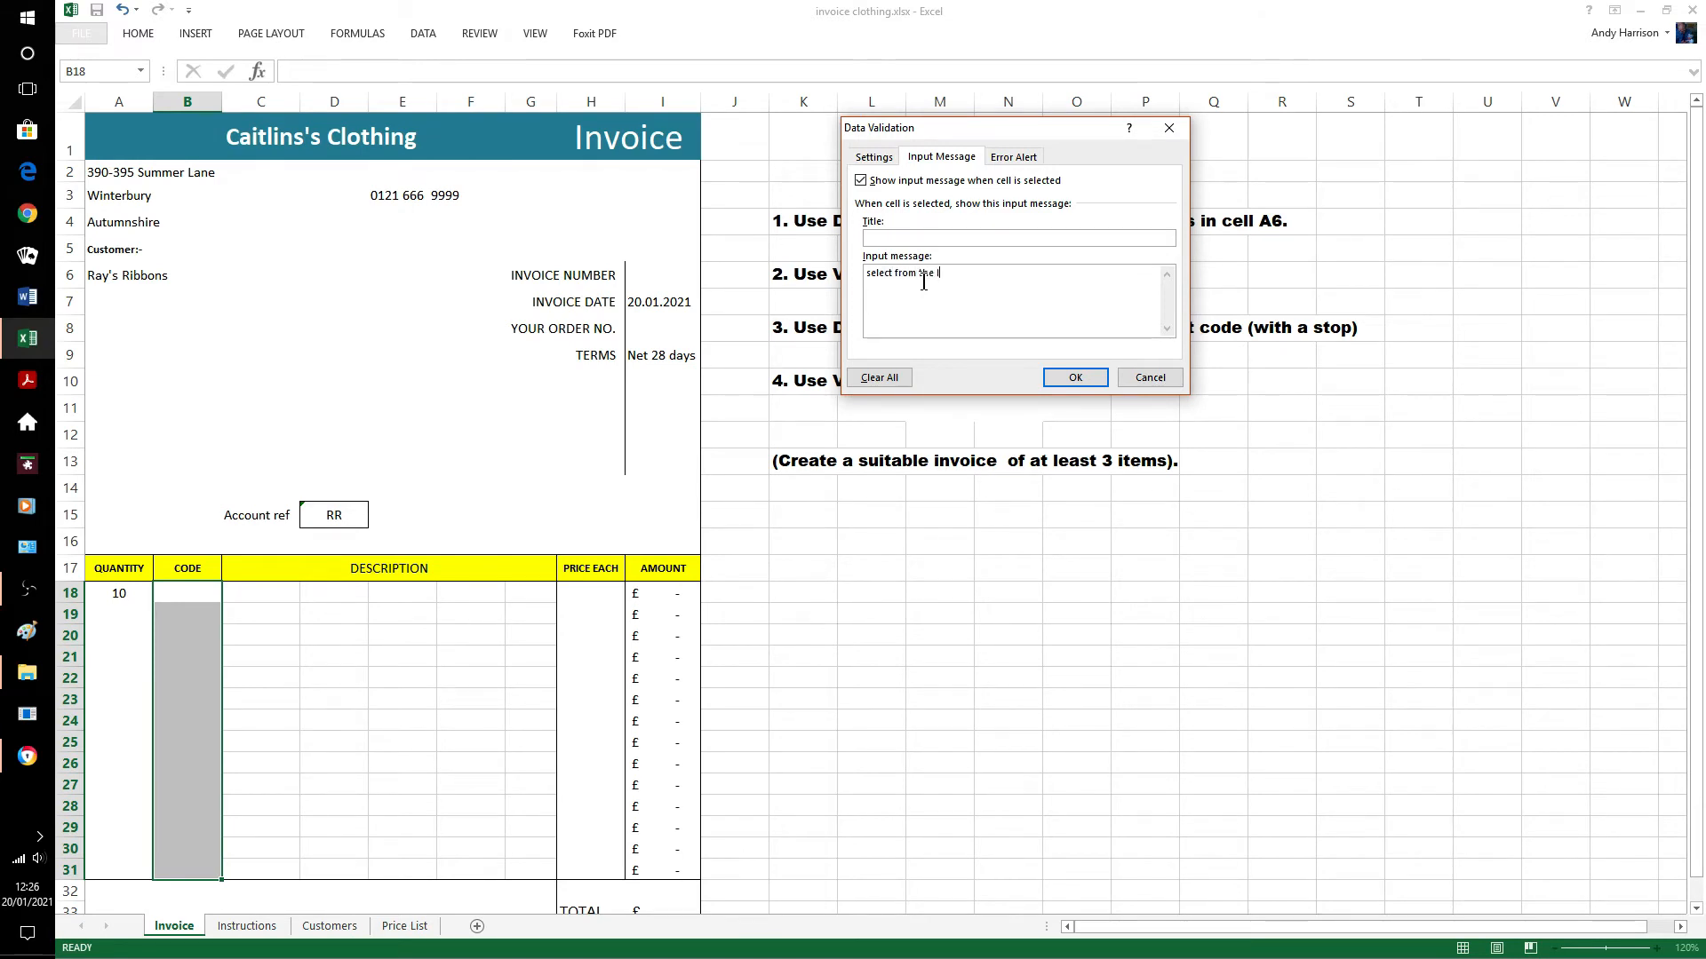
click(1029, 162)
click(991, 242)
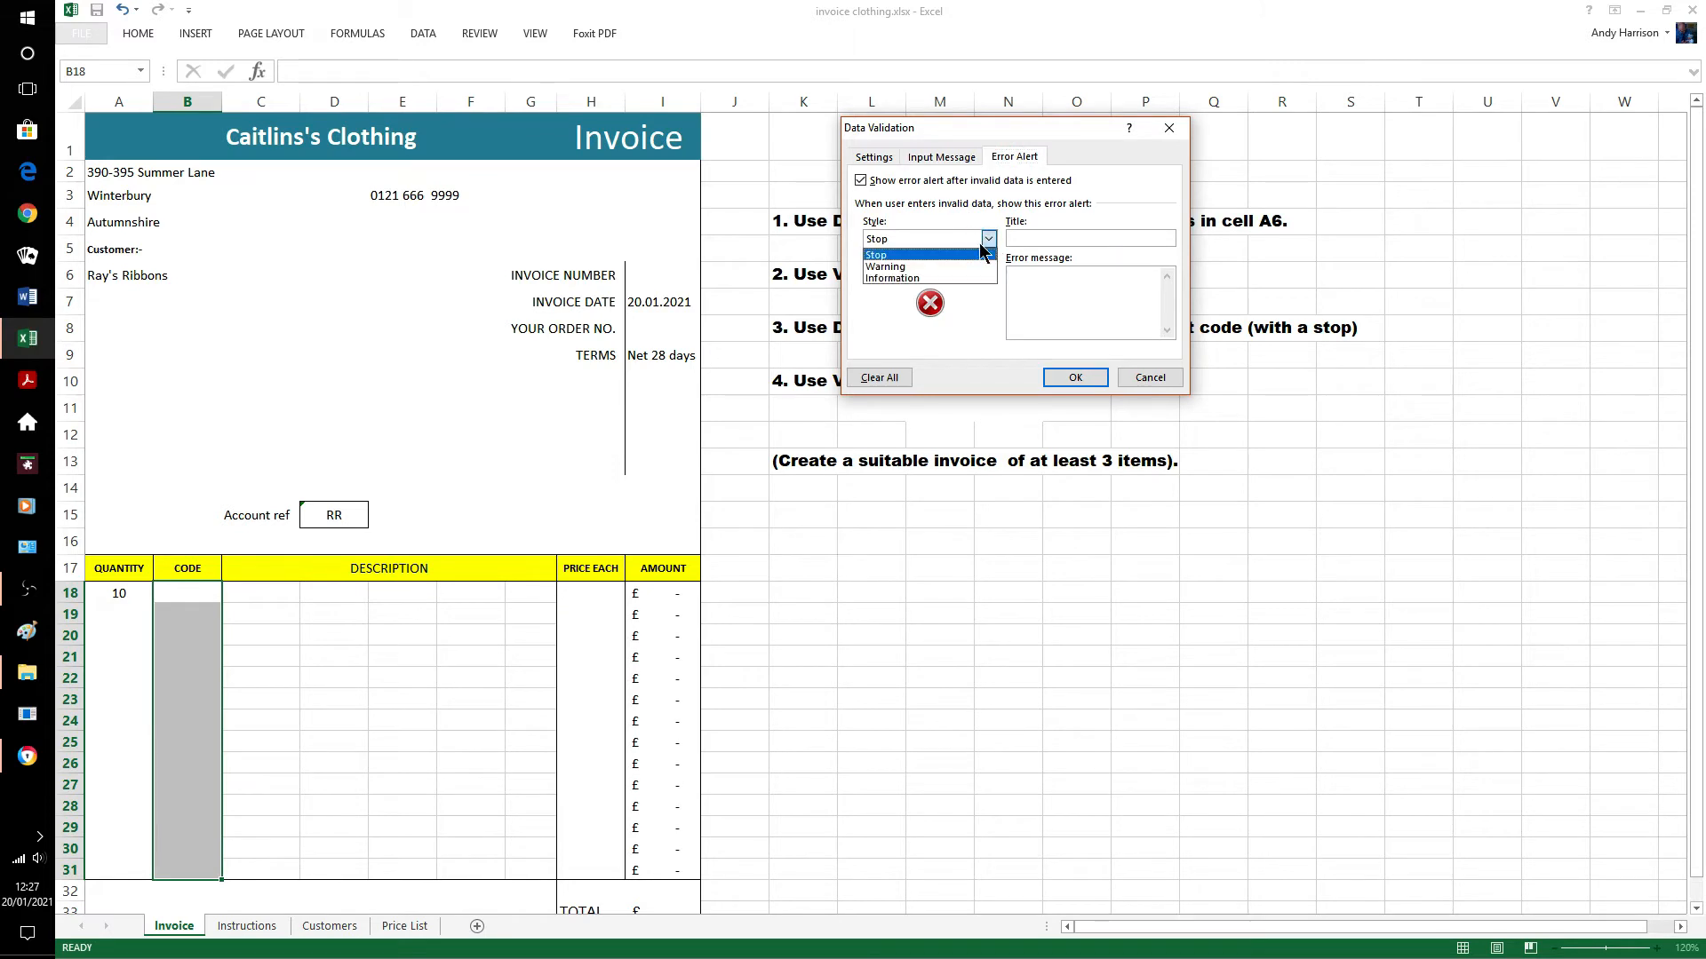
click(959, 248)
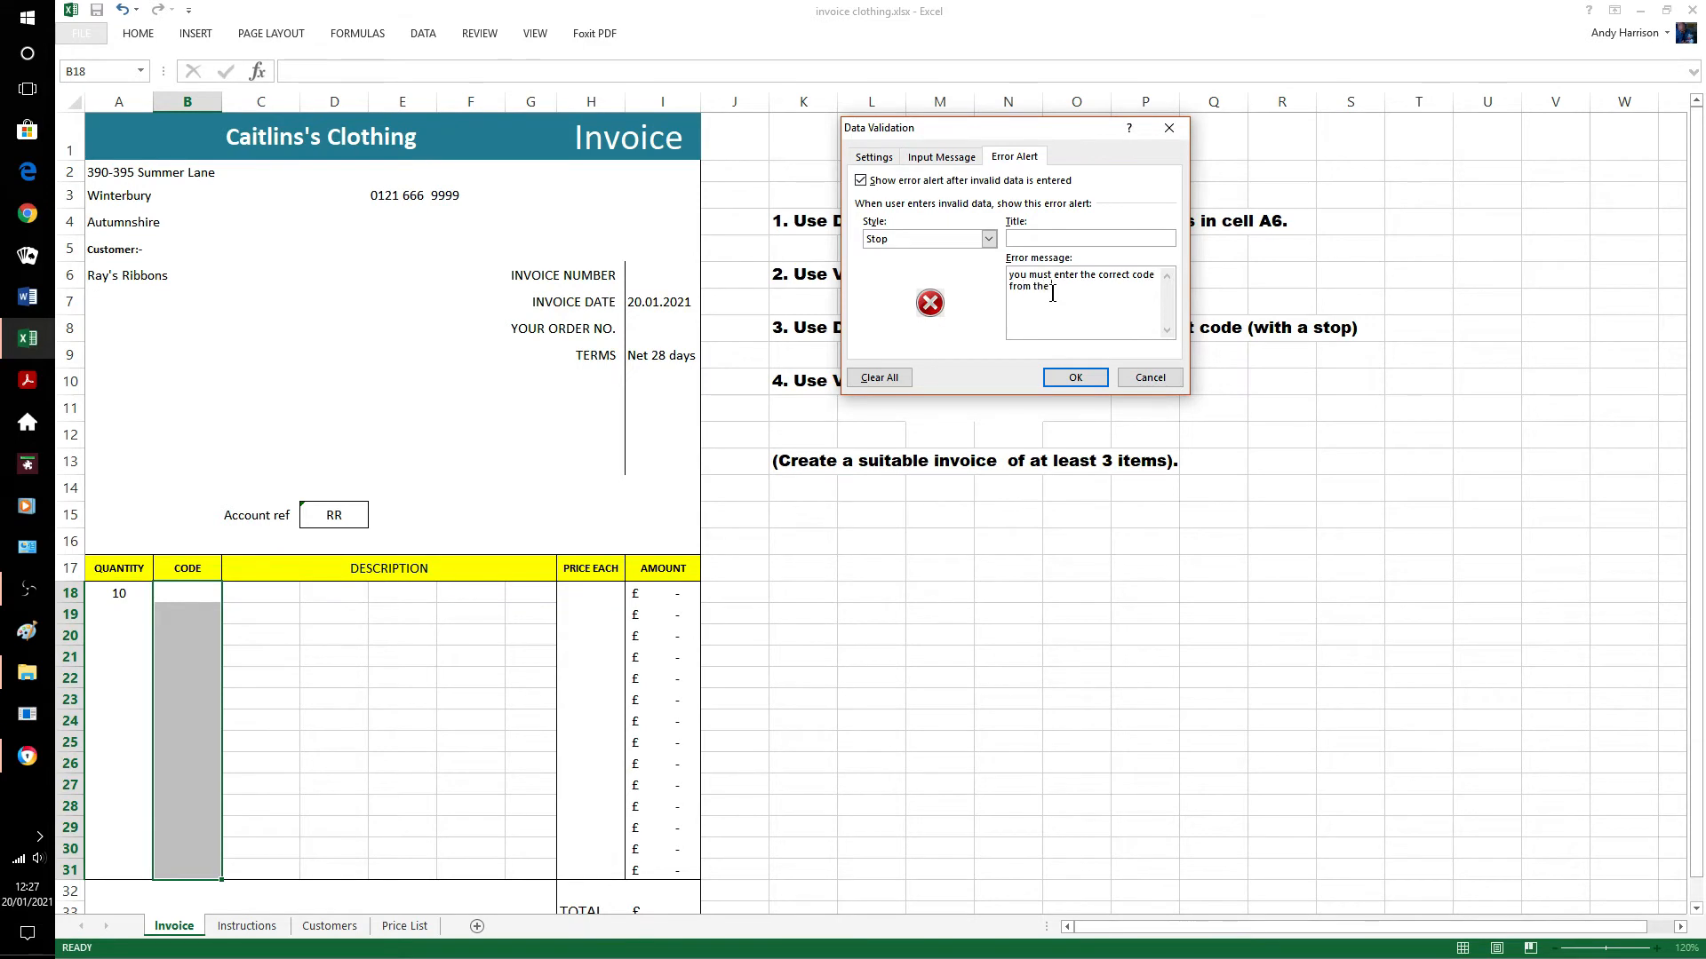
click(1075, 377)
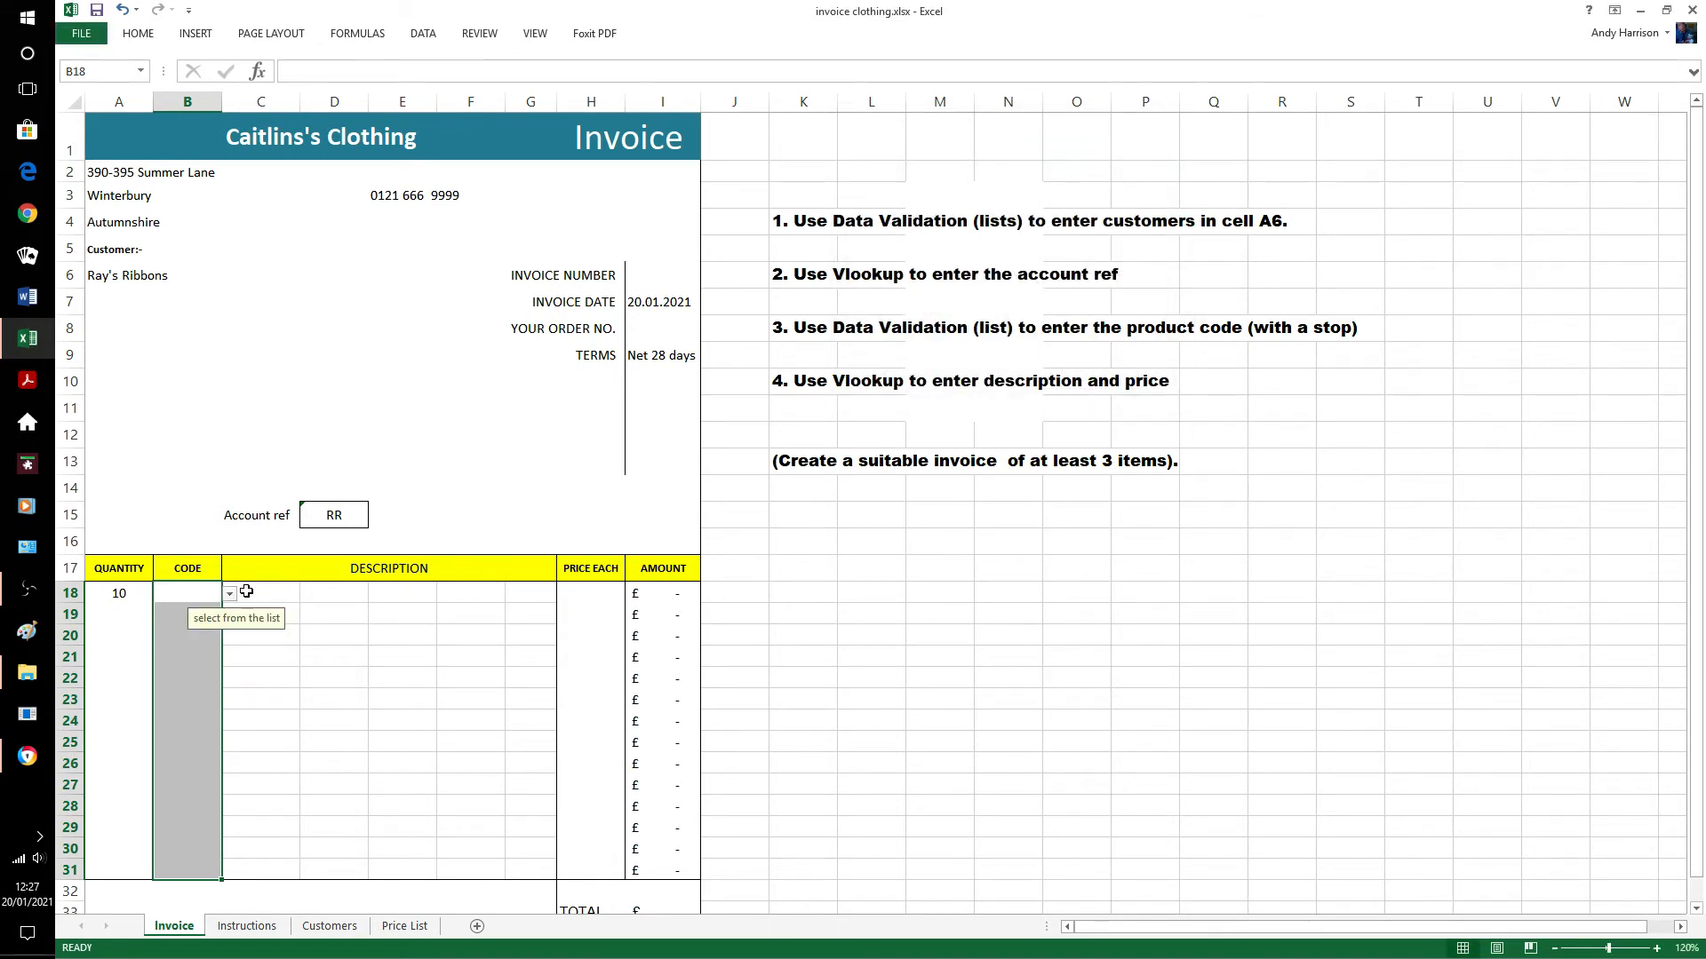
Choose product code HA1 from B18's dropdown, then select C18.
click(229, 595)
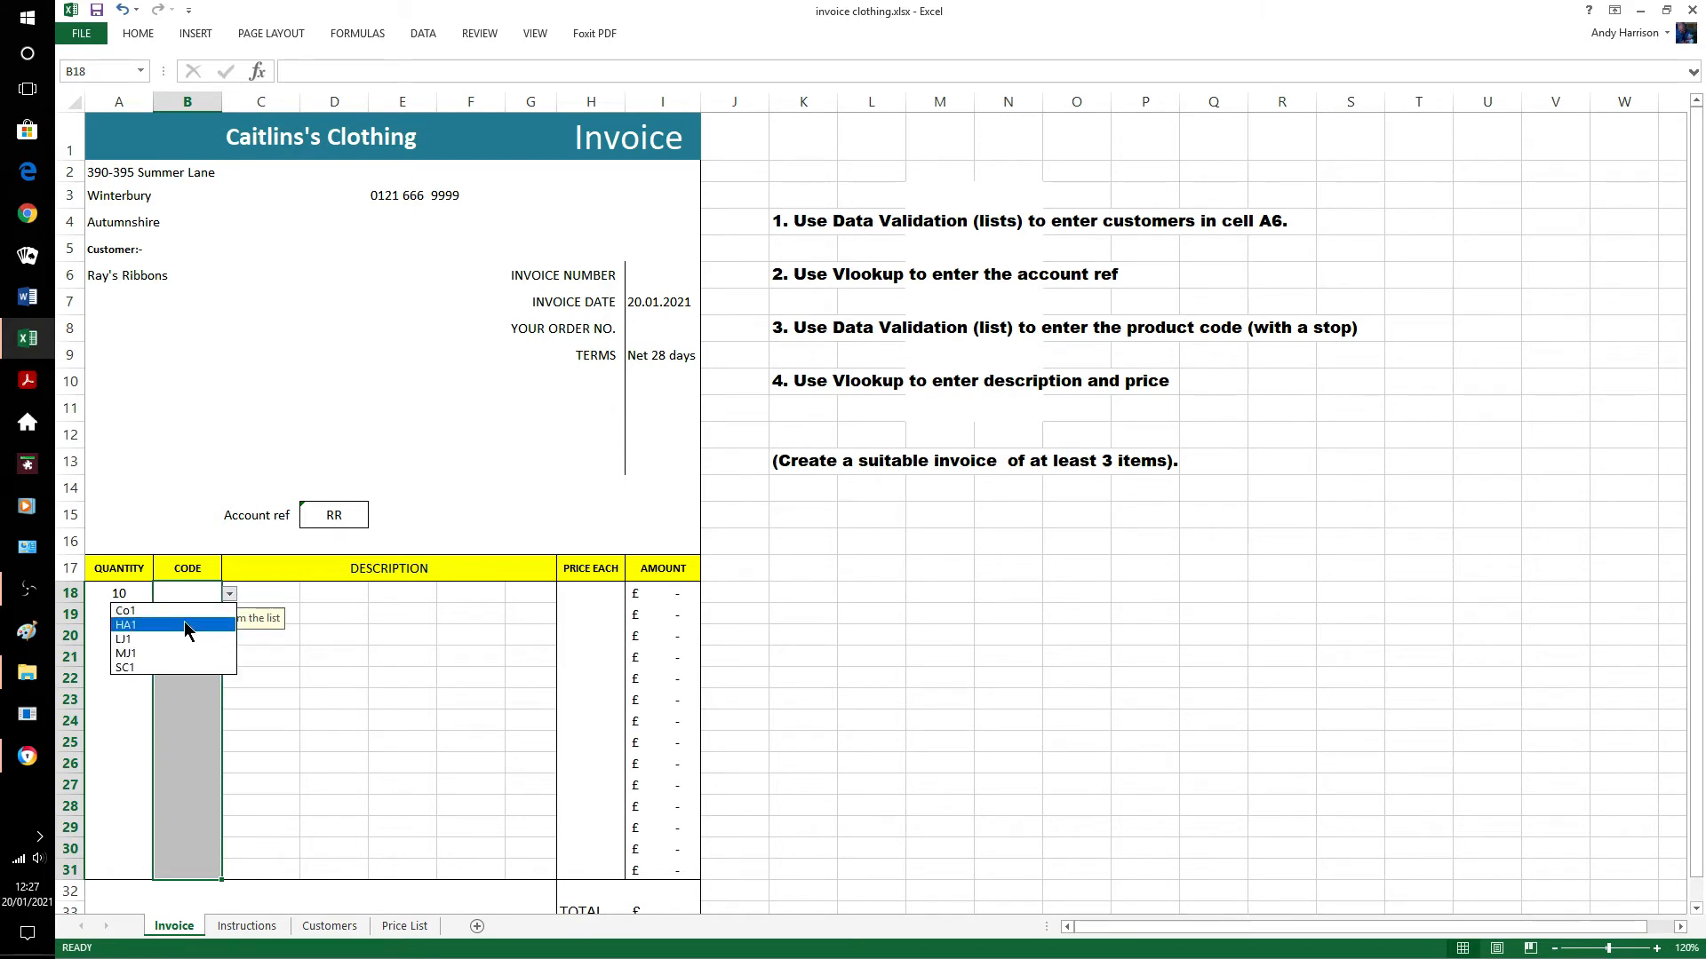
click(228, 621)
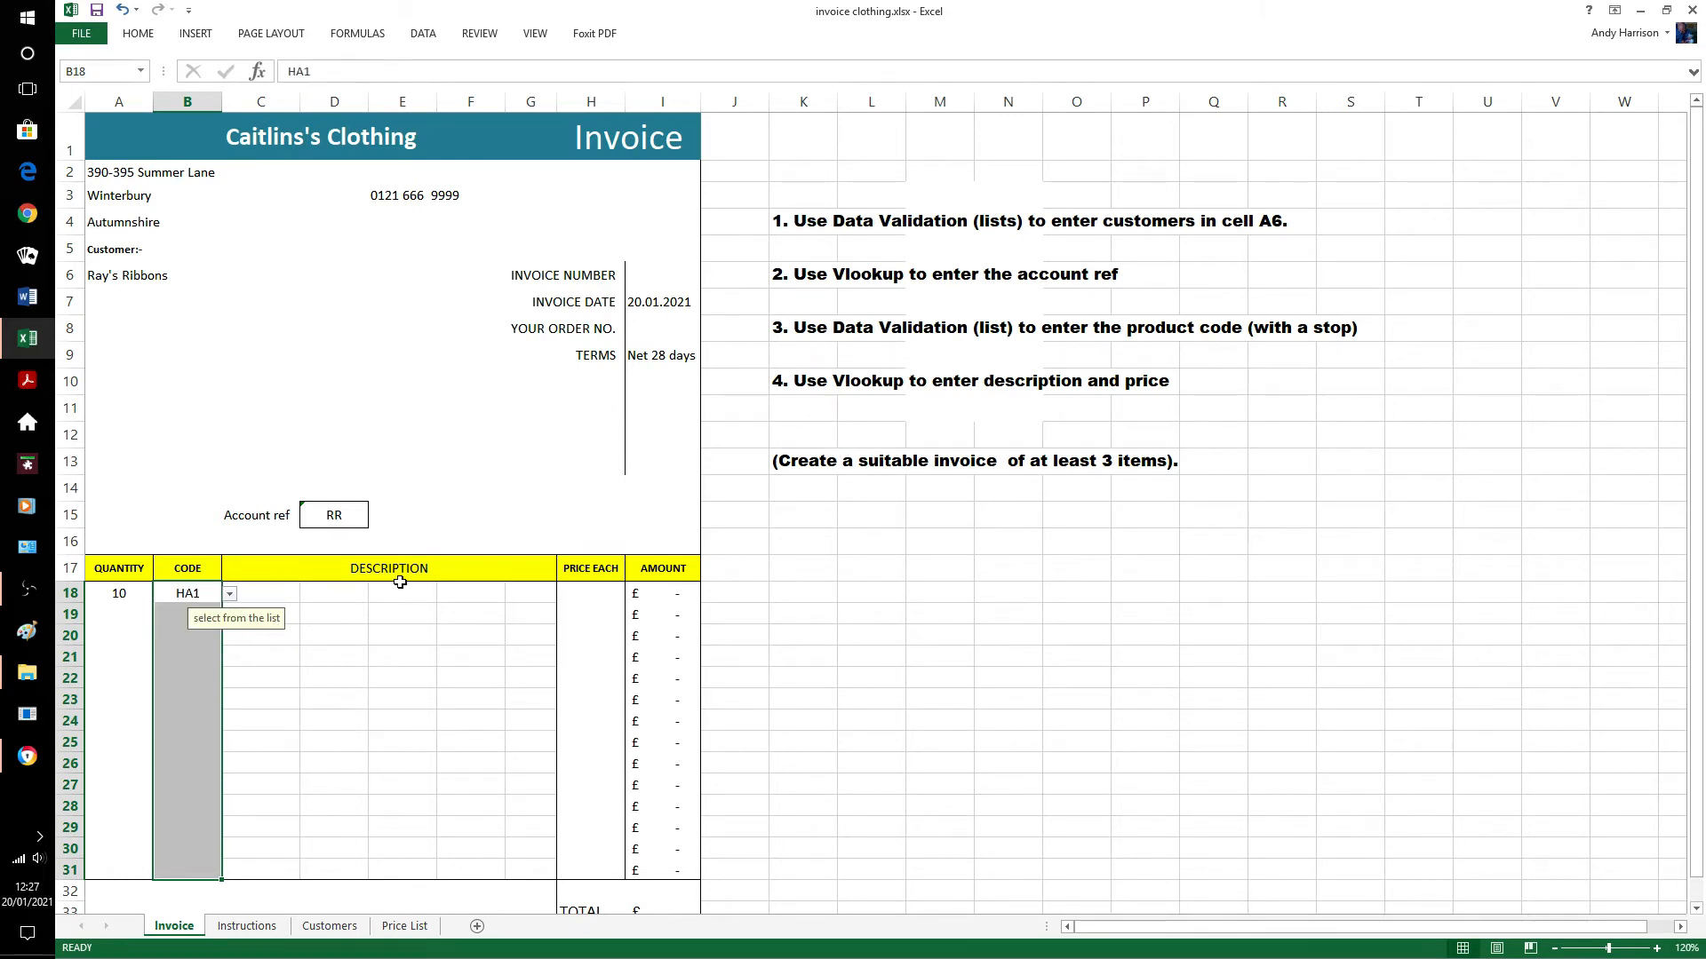
click(803, 578)
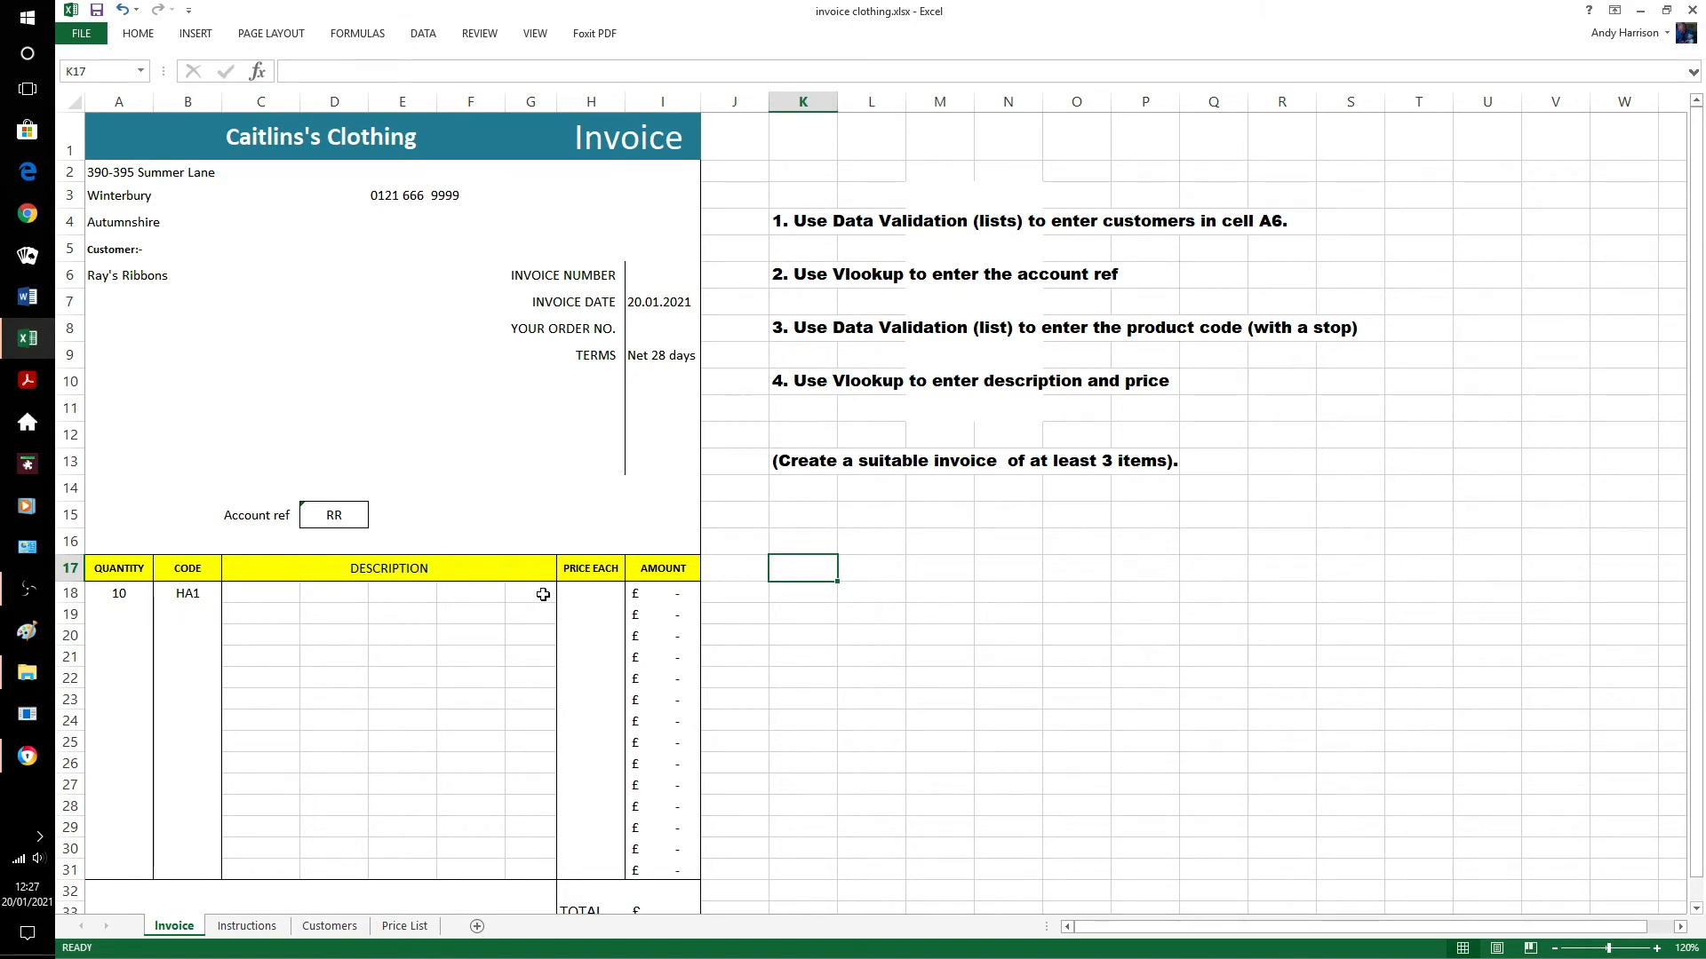
click(268, 594)
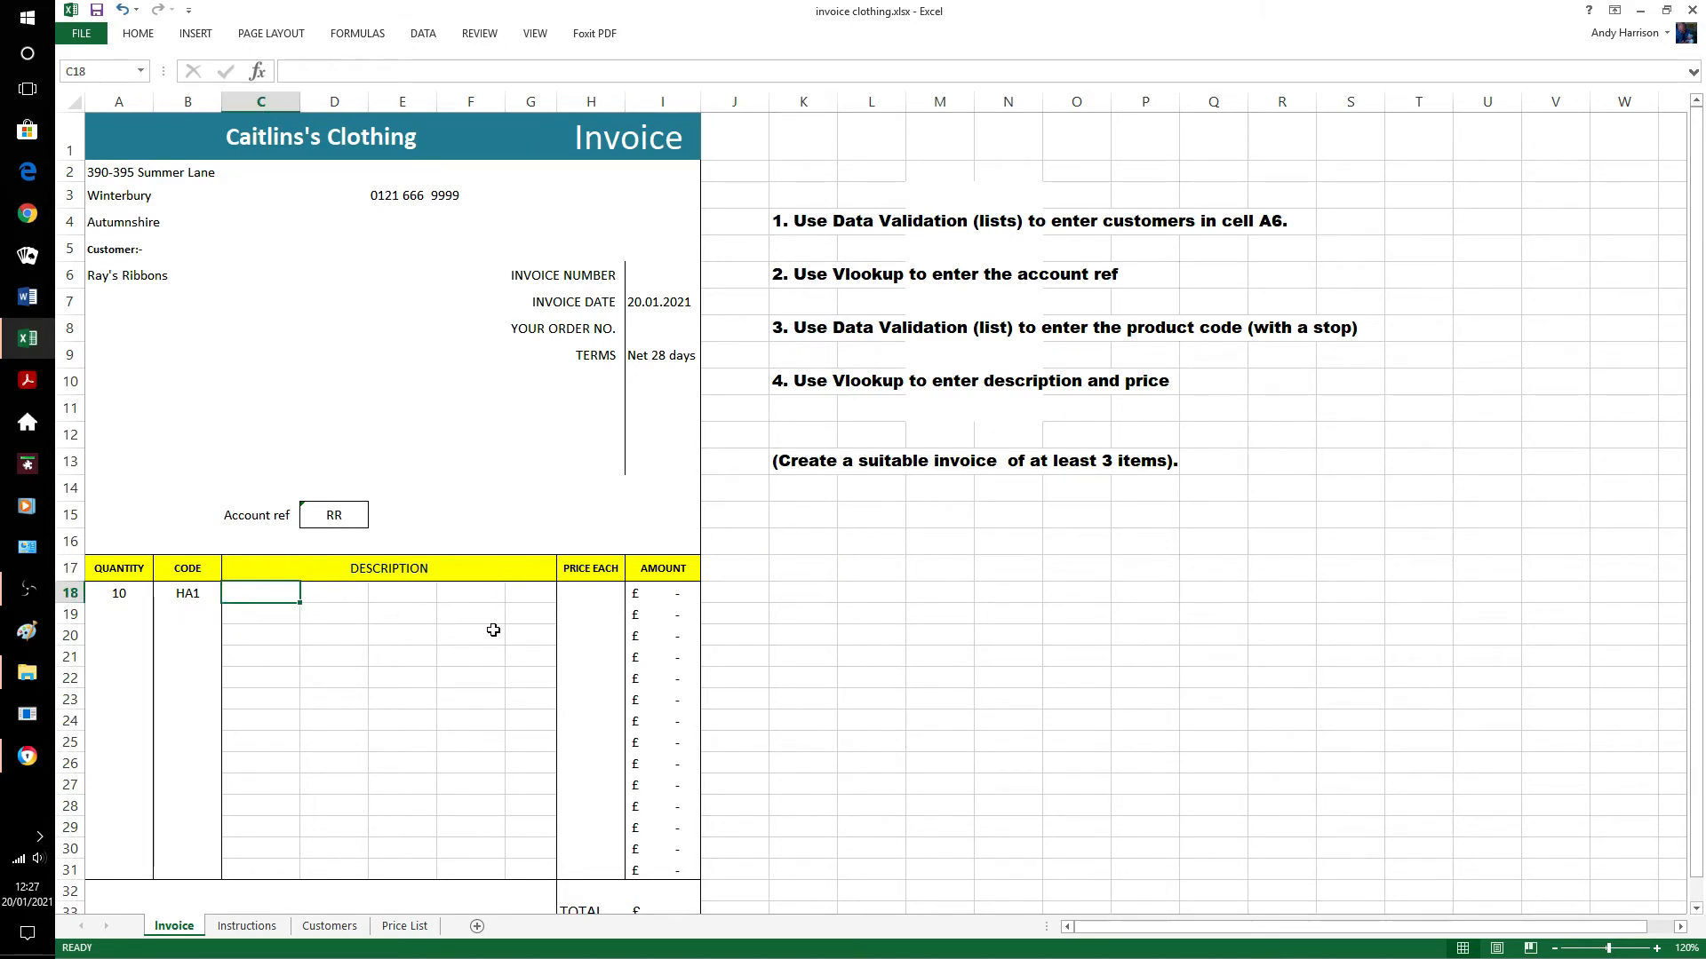
Enter a VLOOKUP in C18 on B18, 'Price List'!A2:C6, column 2, so it shows Hats.
click(258, 71)
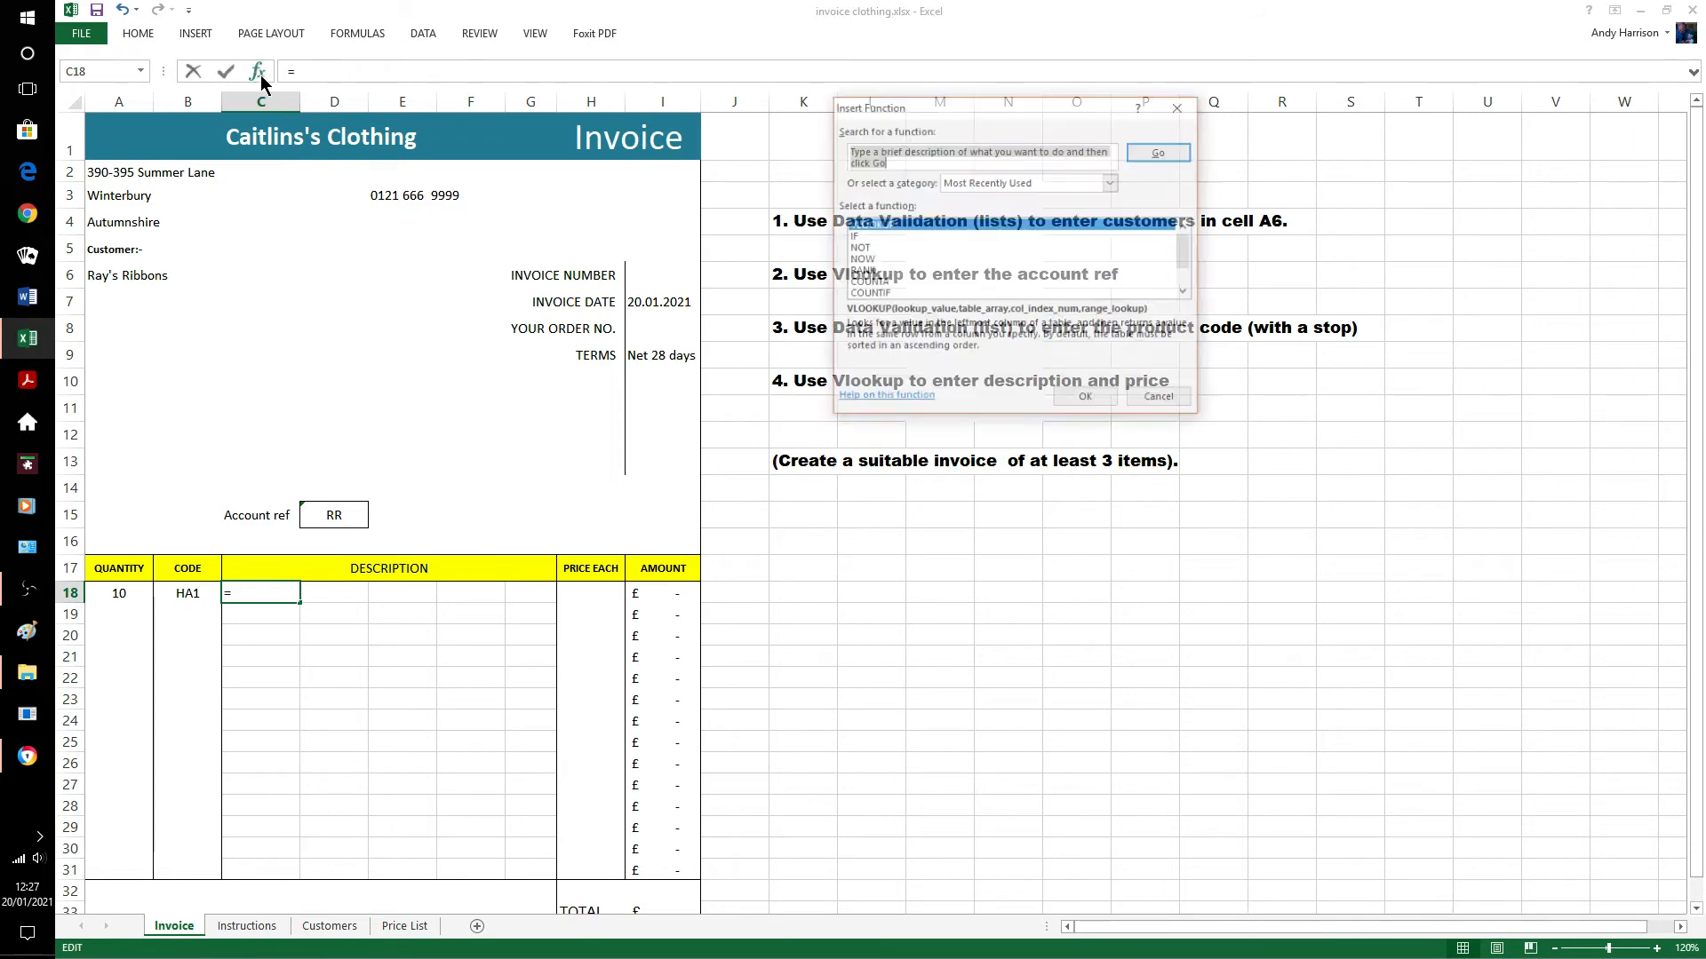
click(1087, 399)
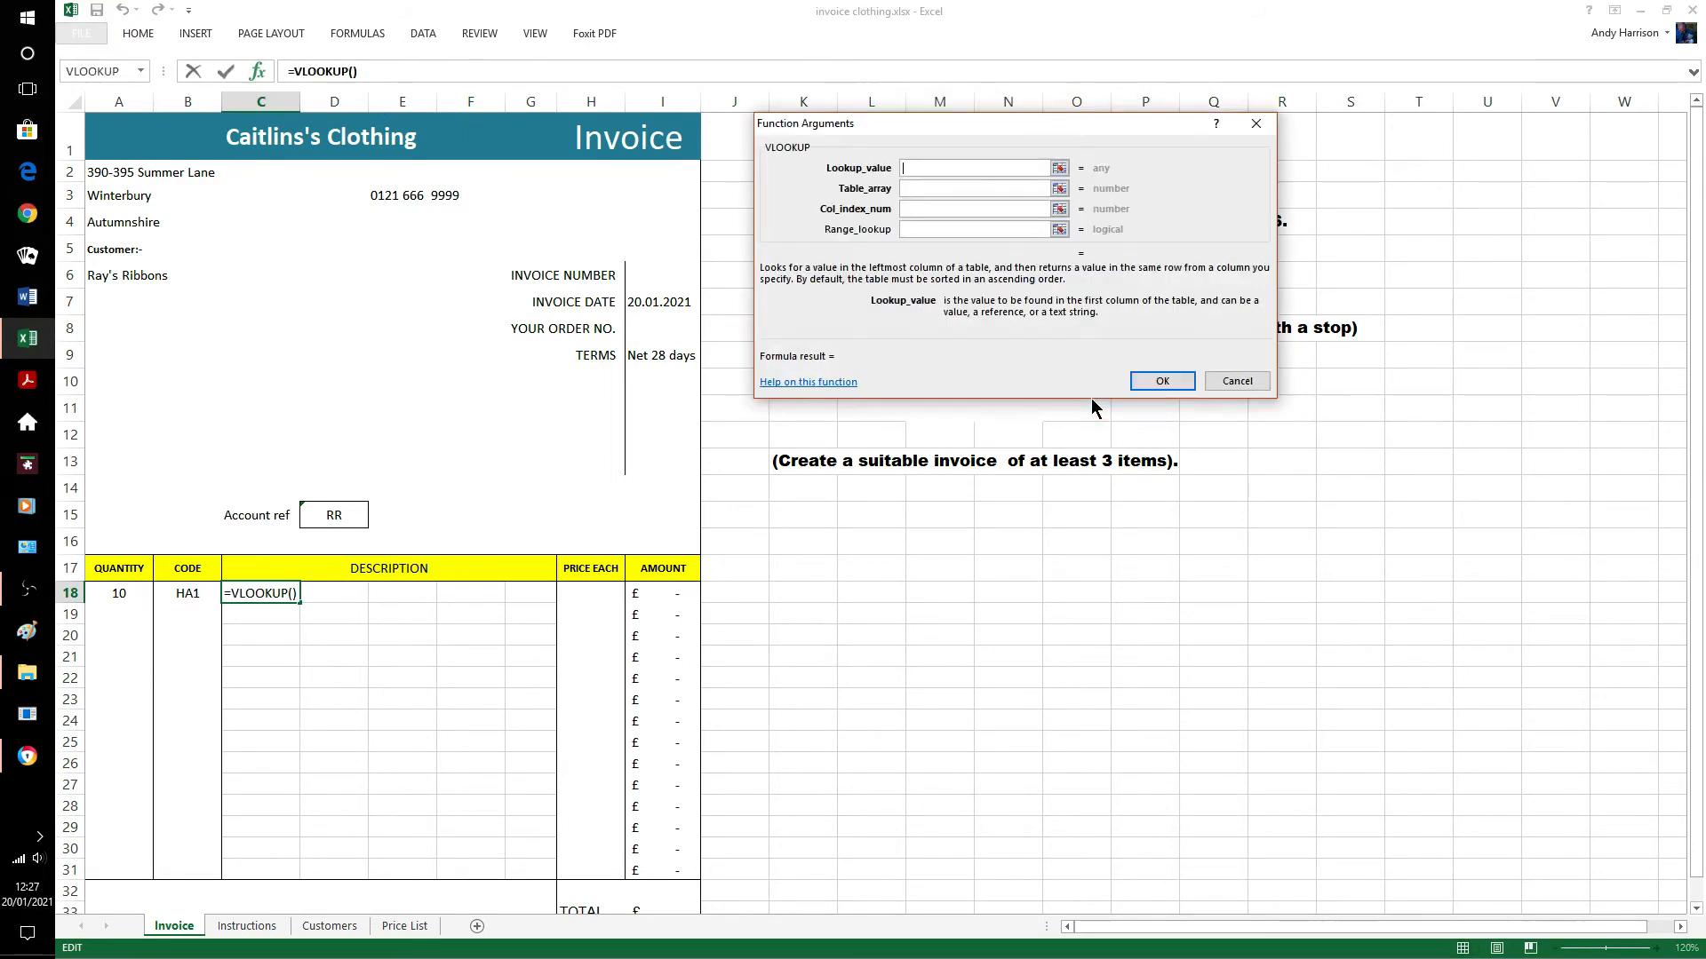
click(190, 594)
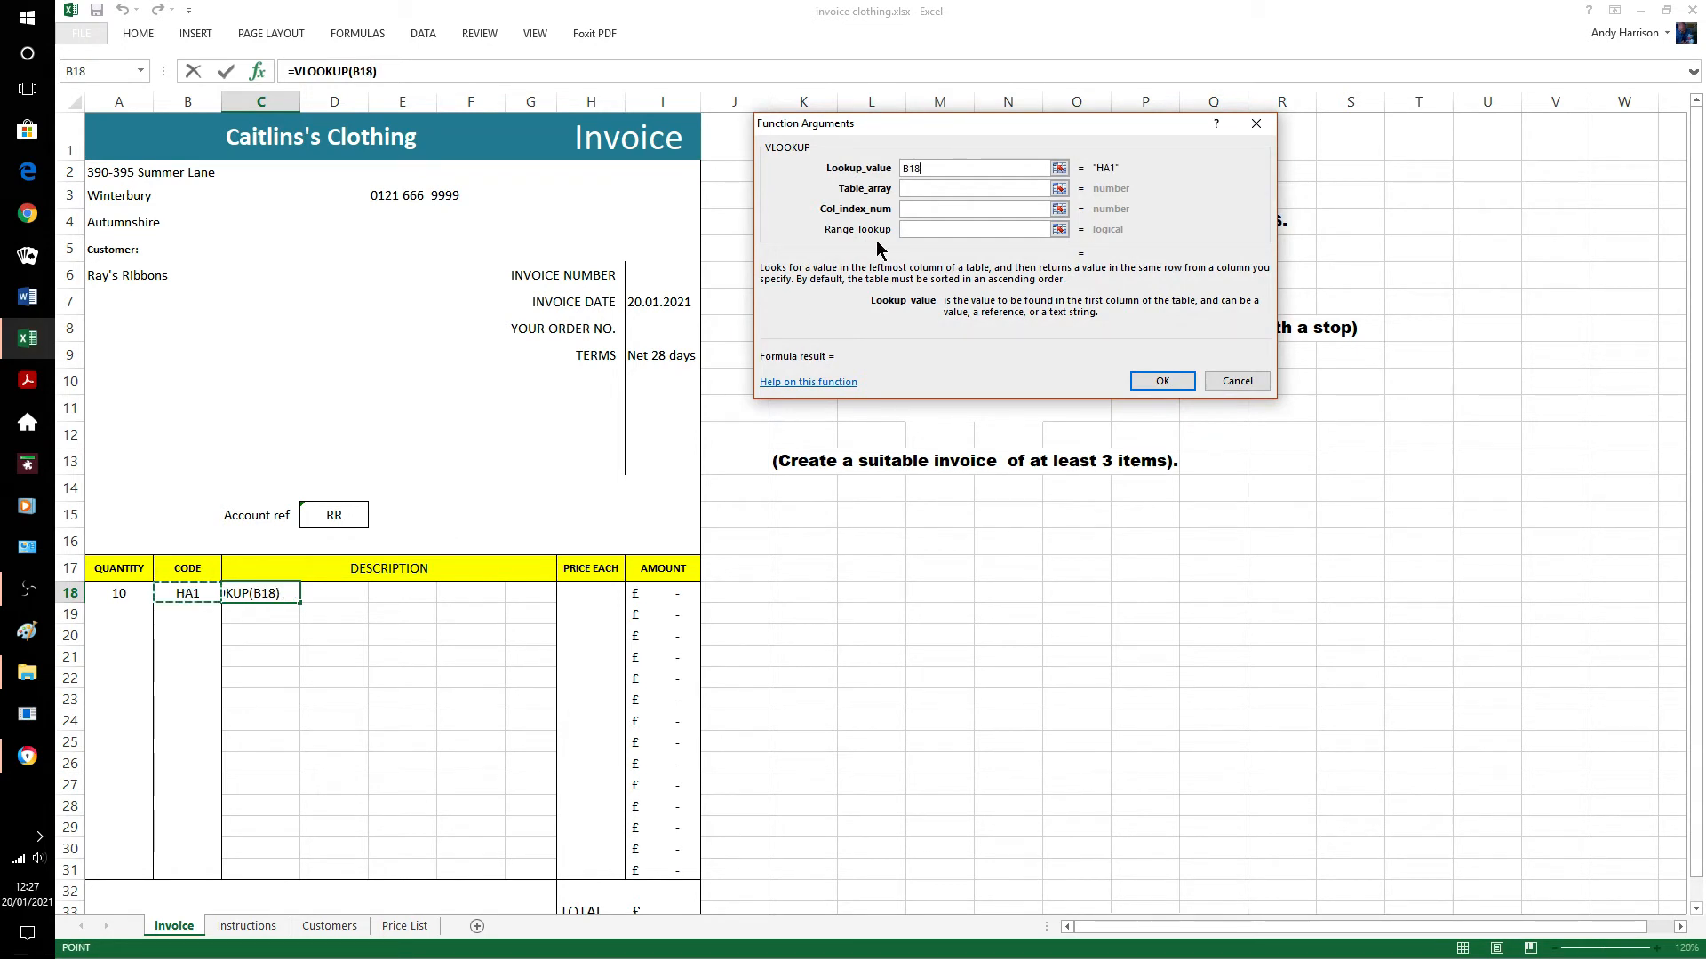
click(902, 188)
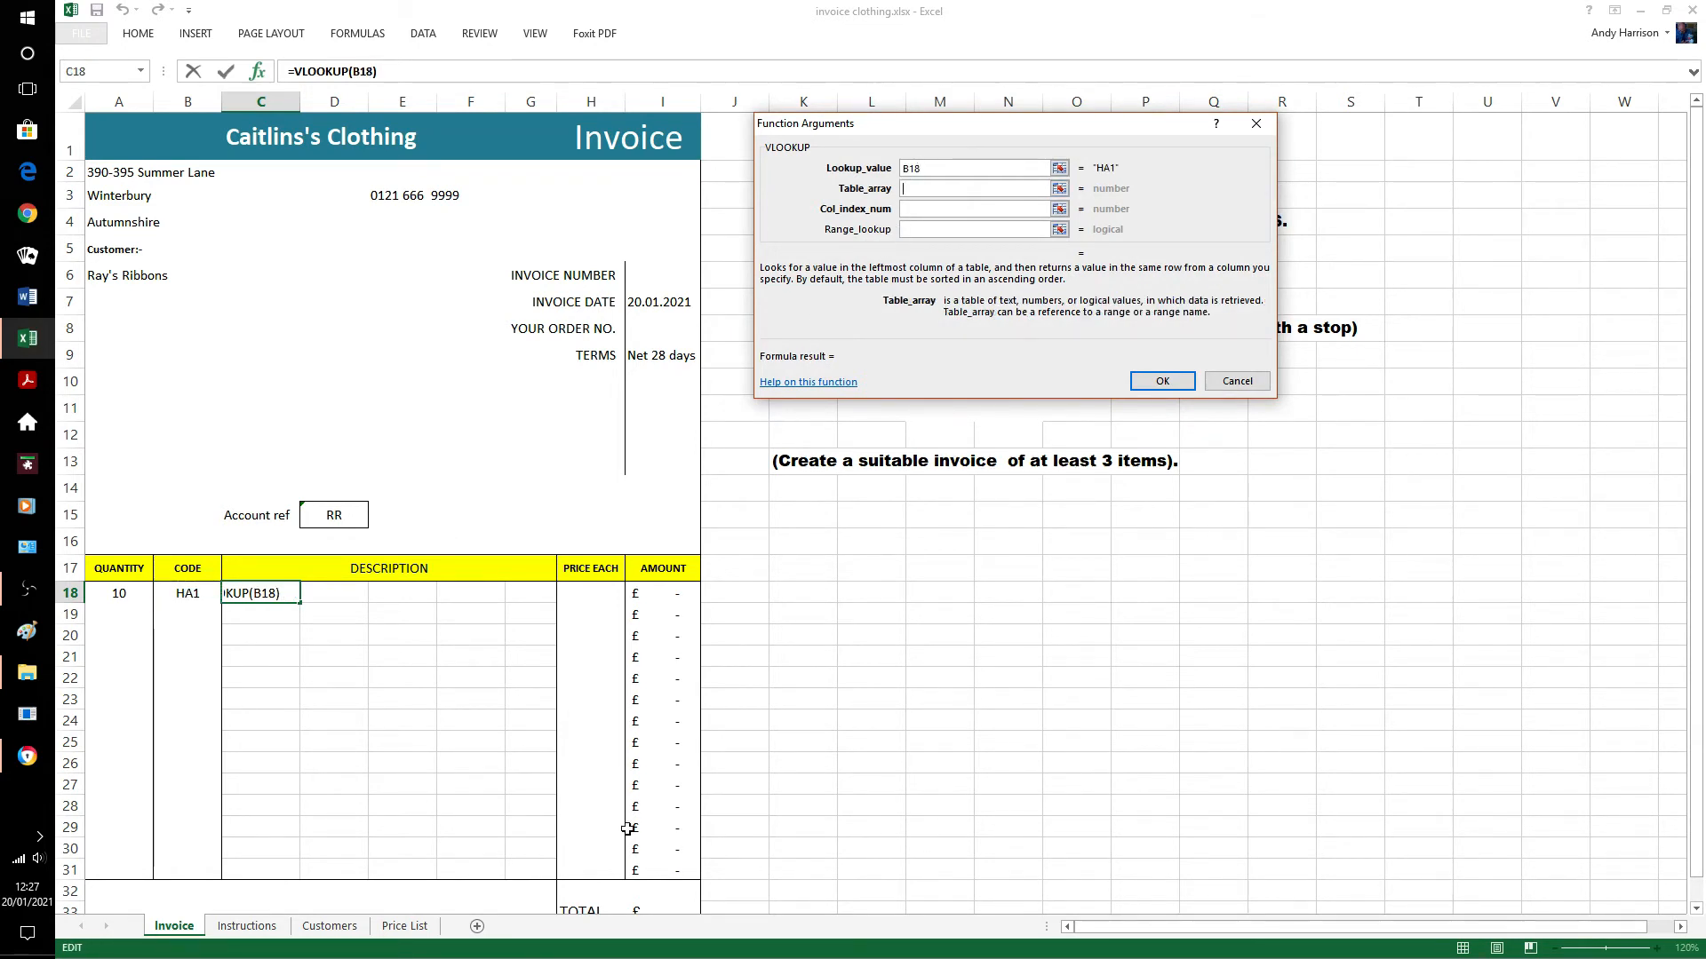
click(415, 926)
drag(122, 230, 517, 388)
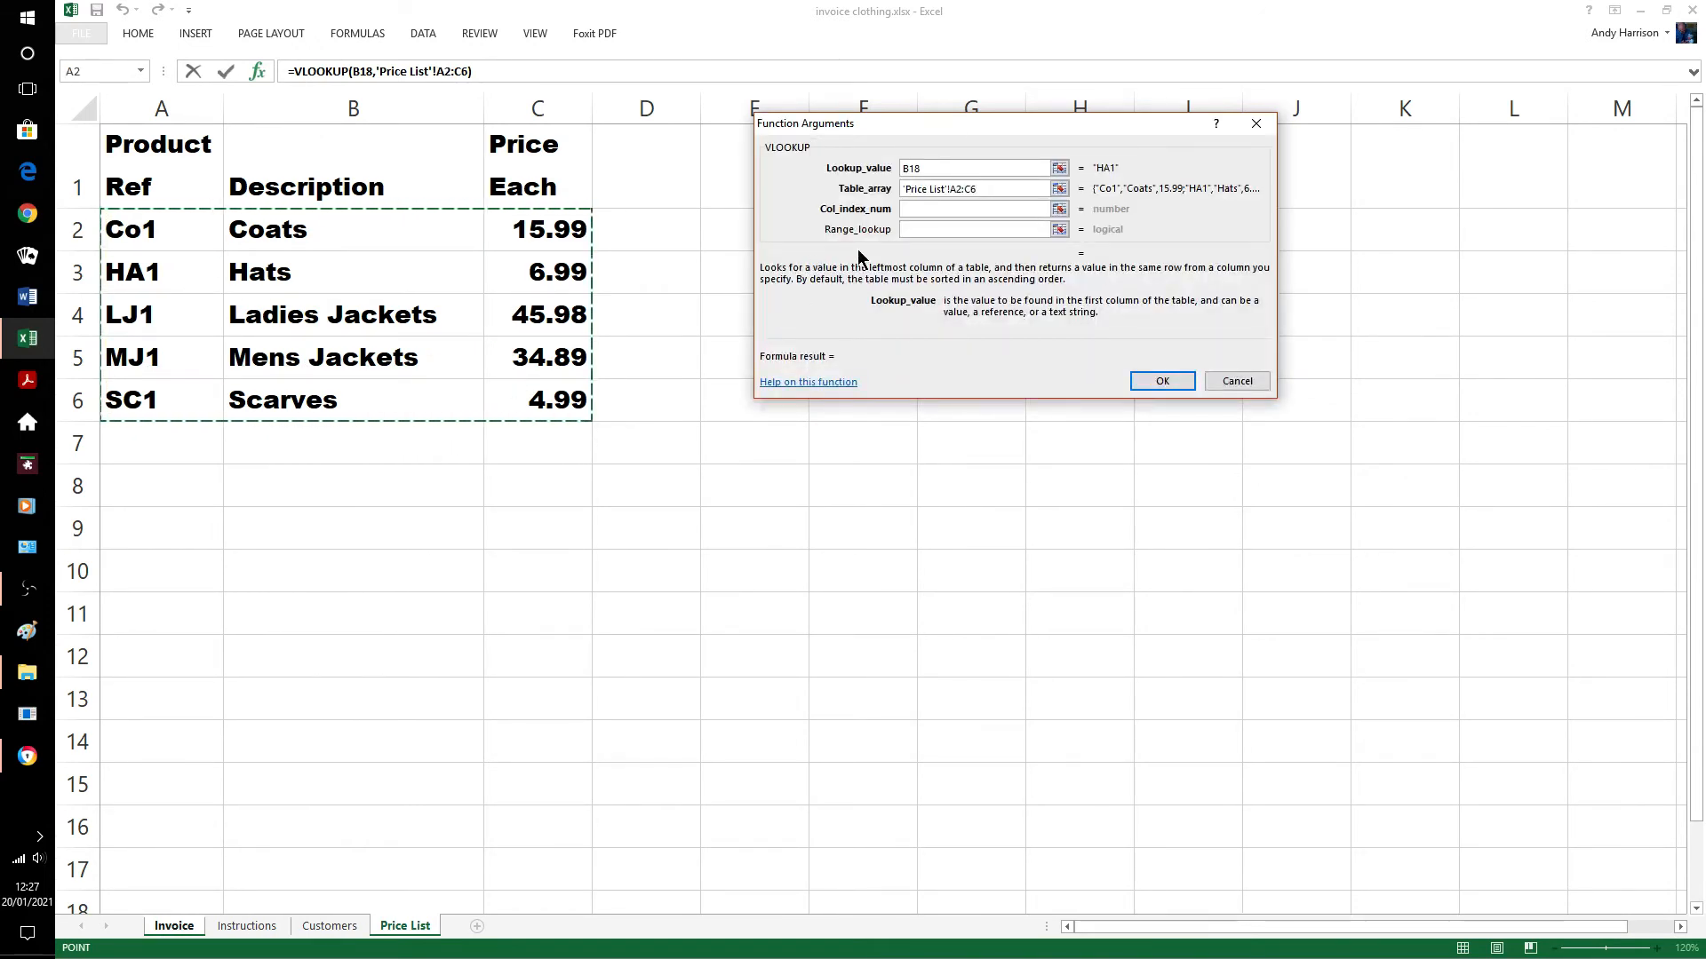
click(915, 211)
text(2)
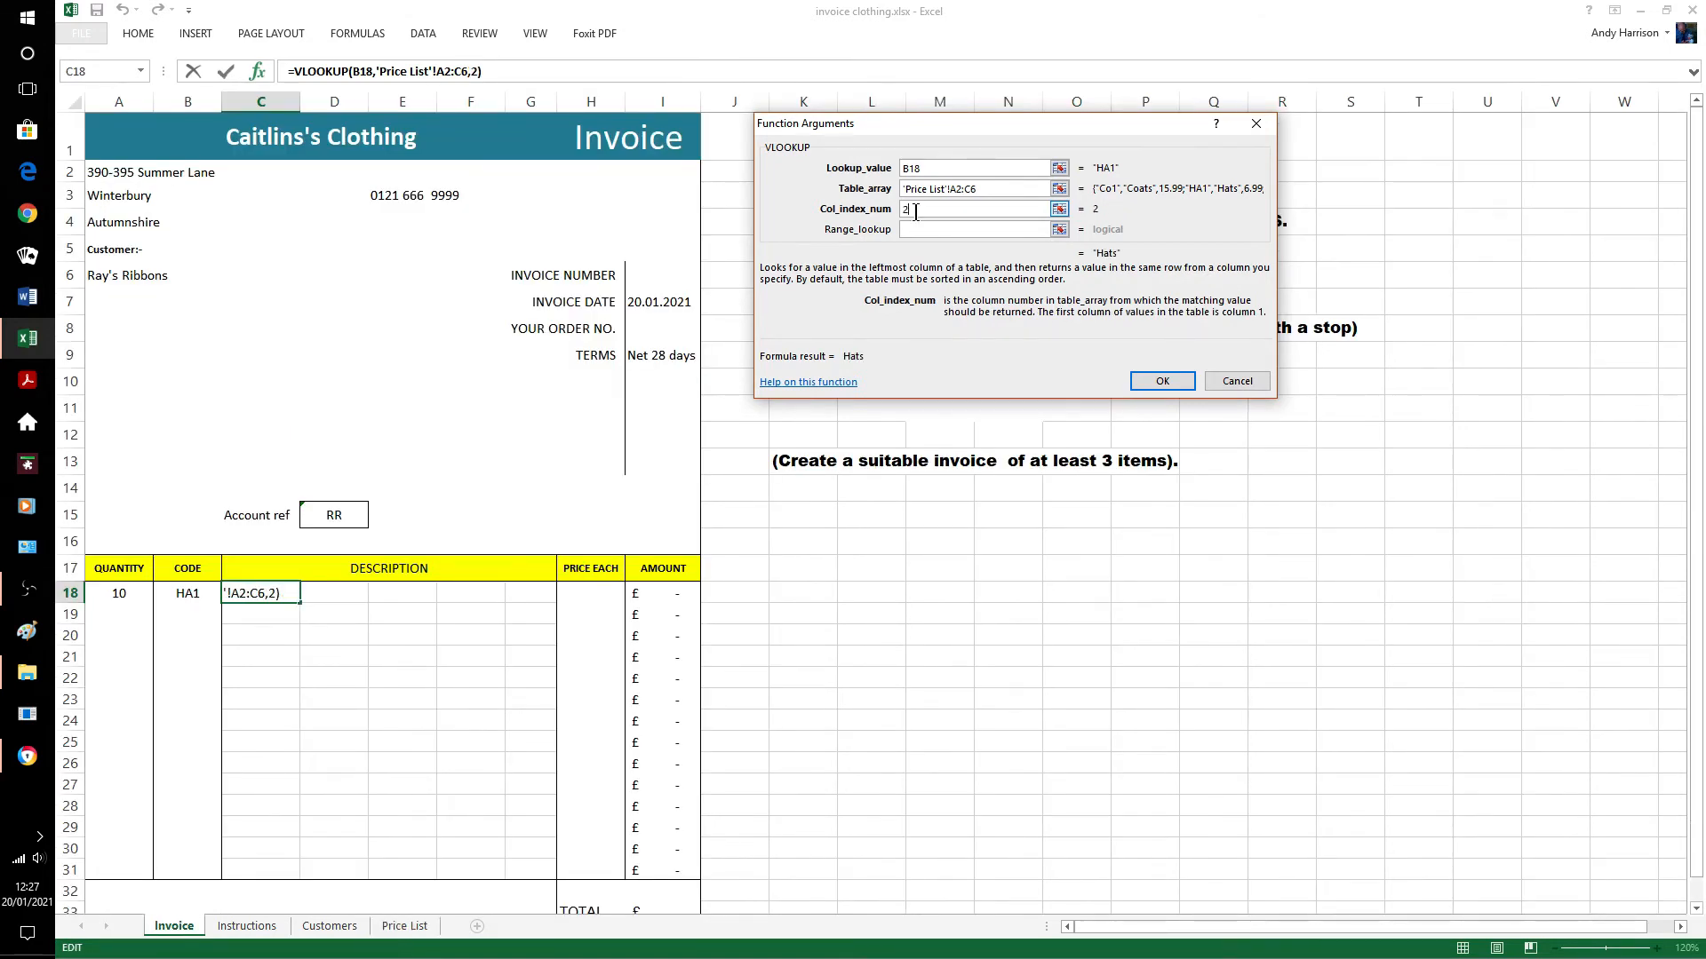
click(1161, 382)
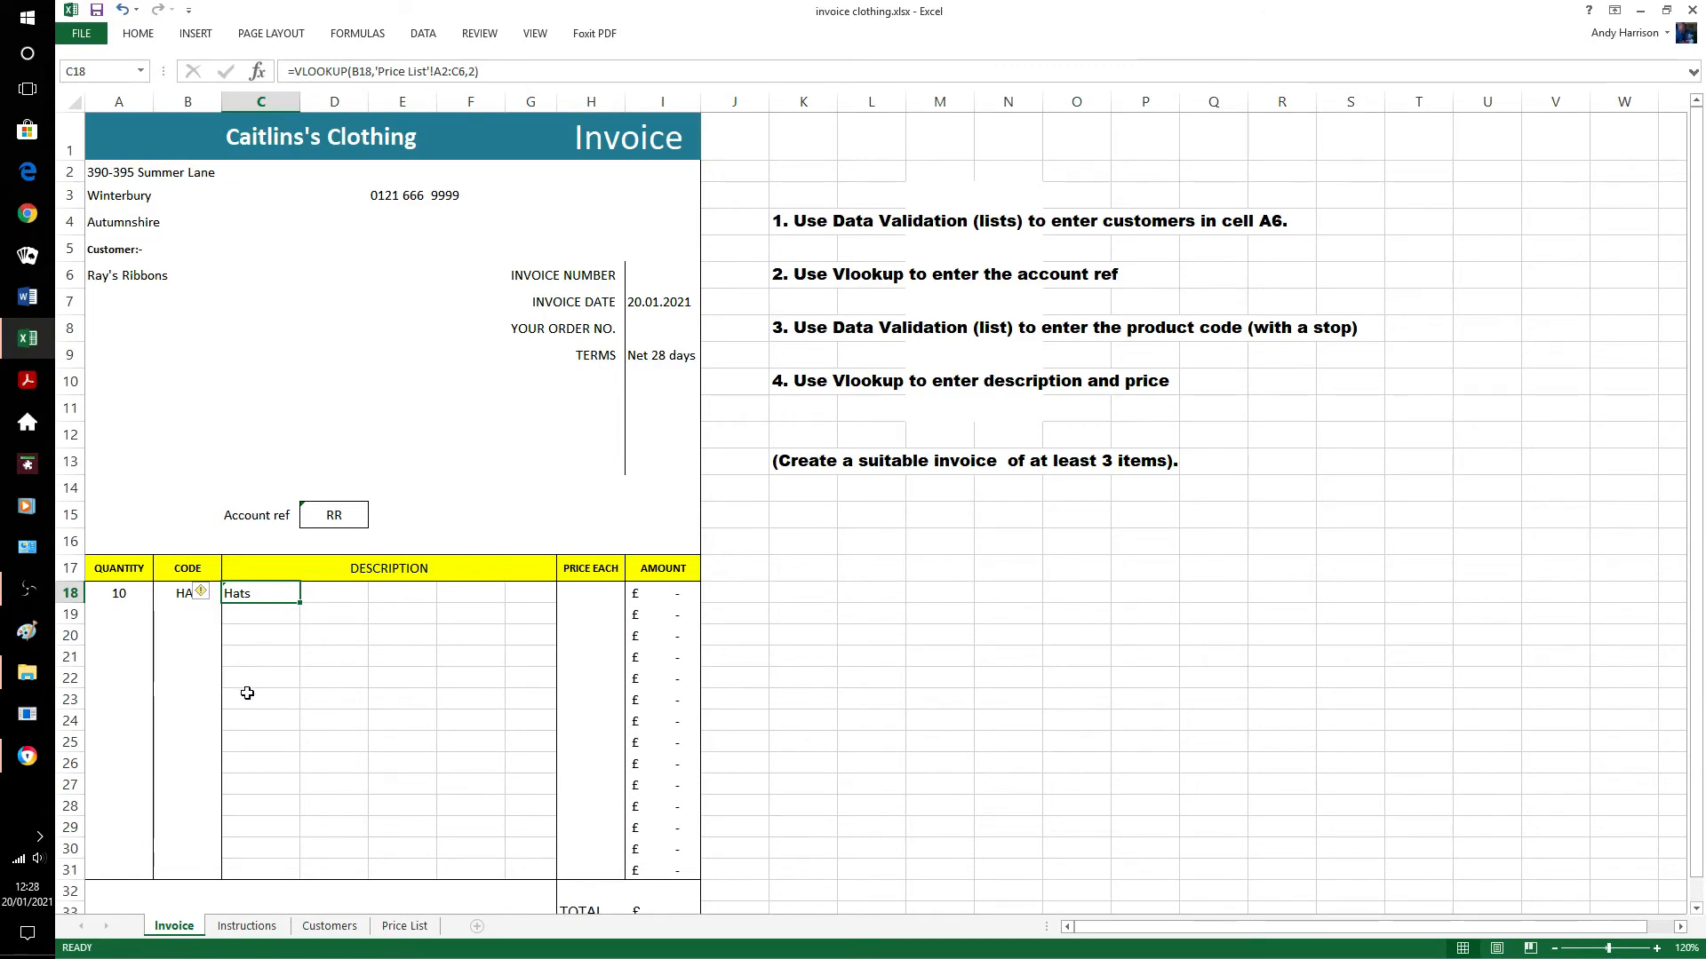
Lock the rows of C18's lookup range to 'Price List'!A$2:C$6.
click(441, 71)
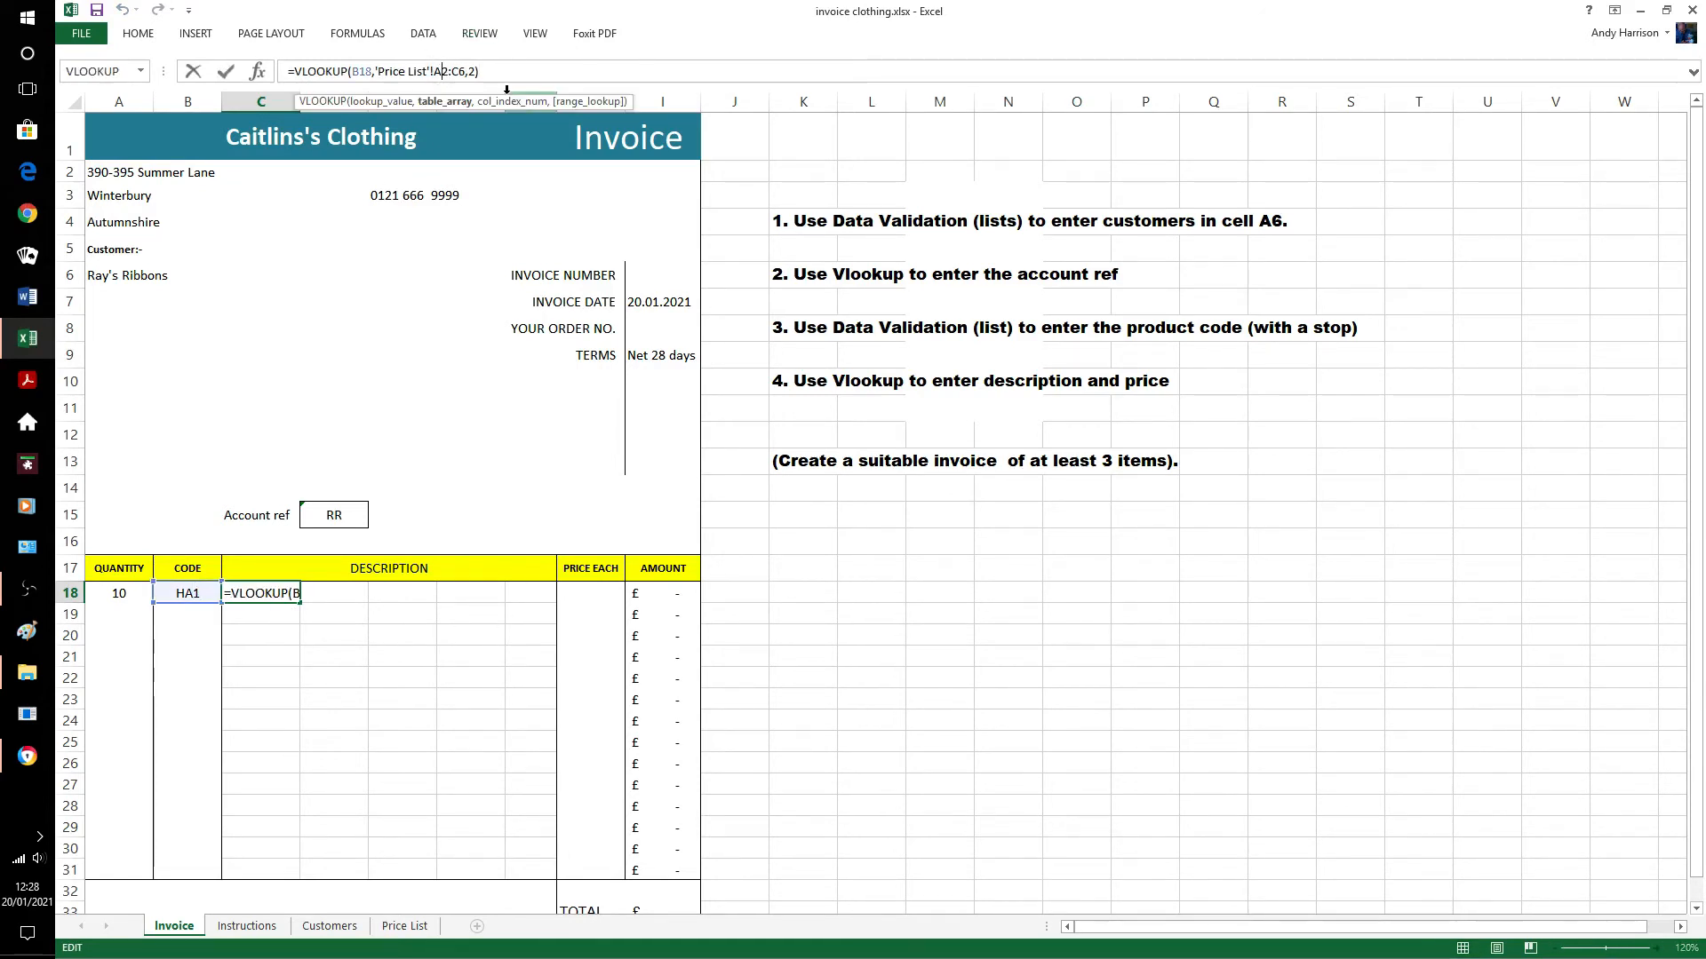
text($)
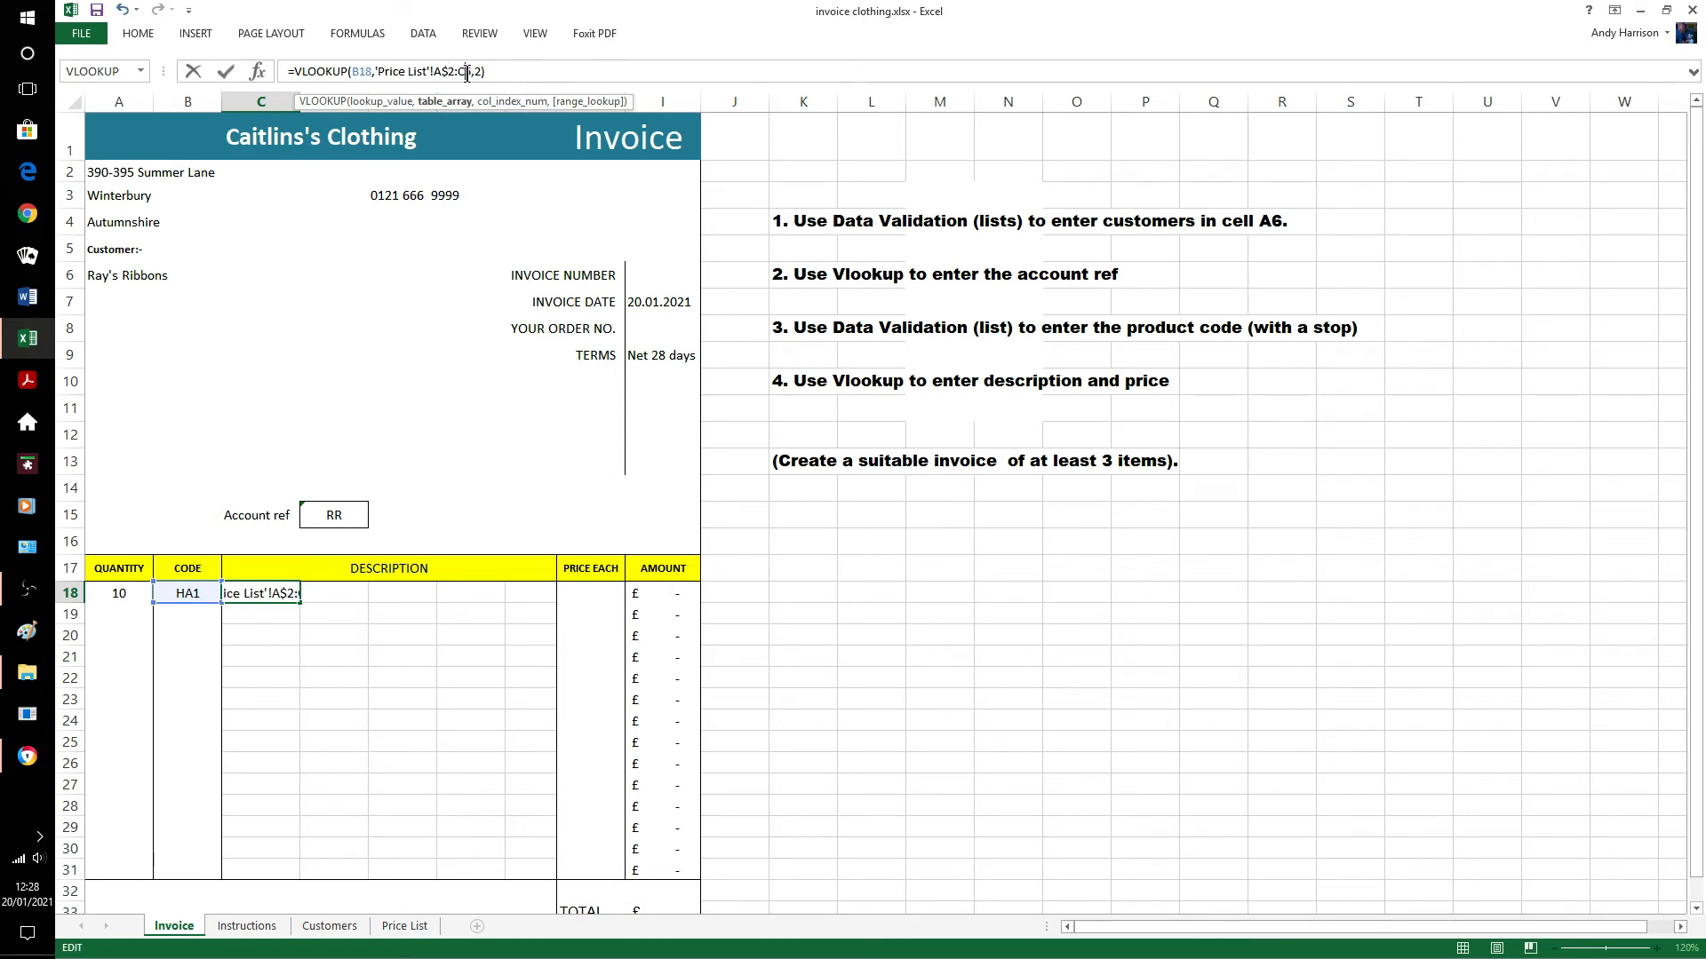
click(467, 73)
text($)
key(Return)
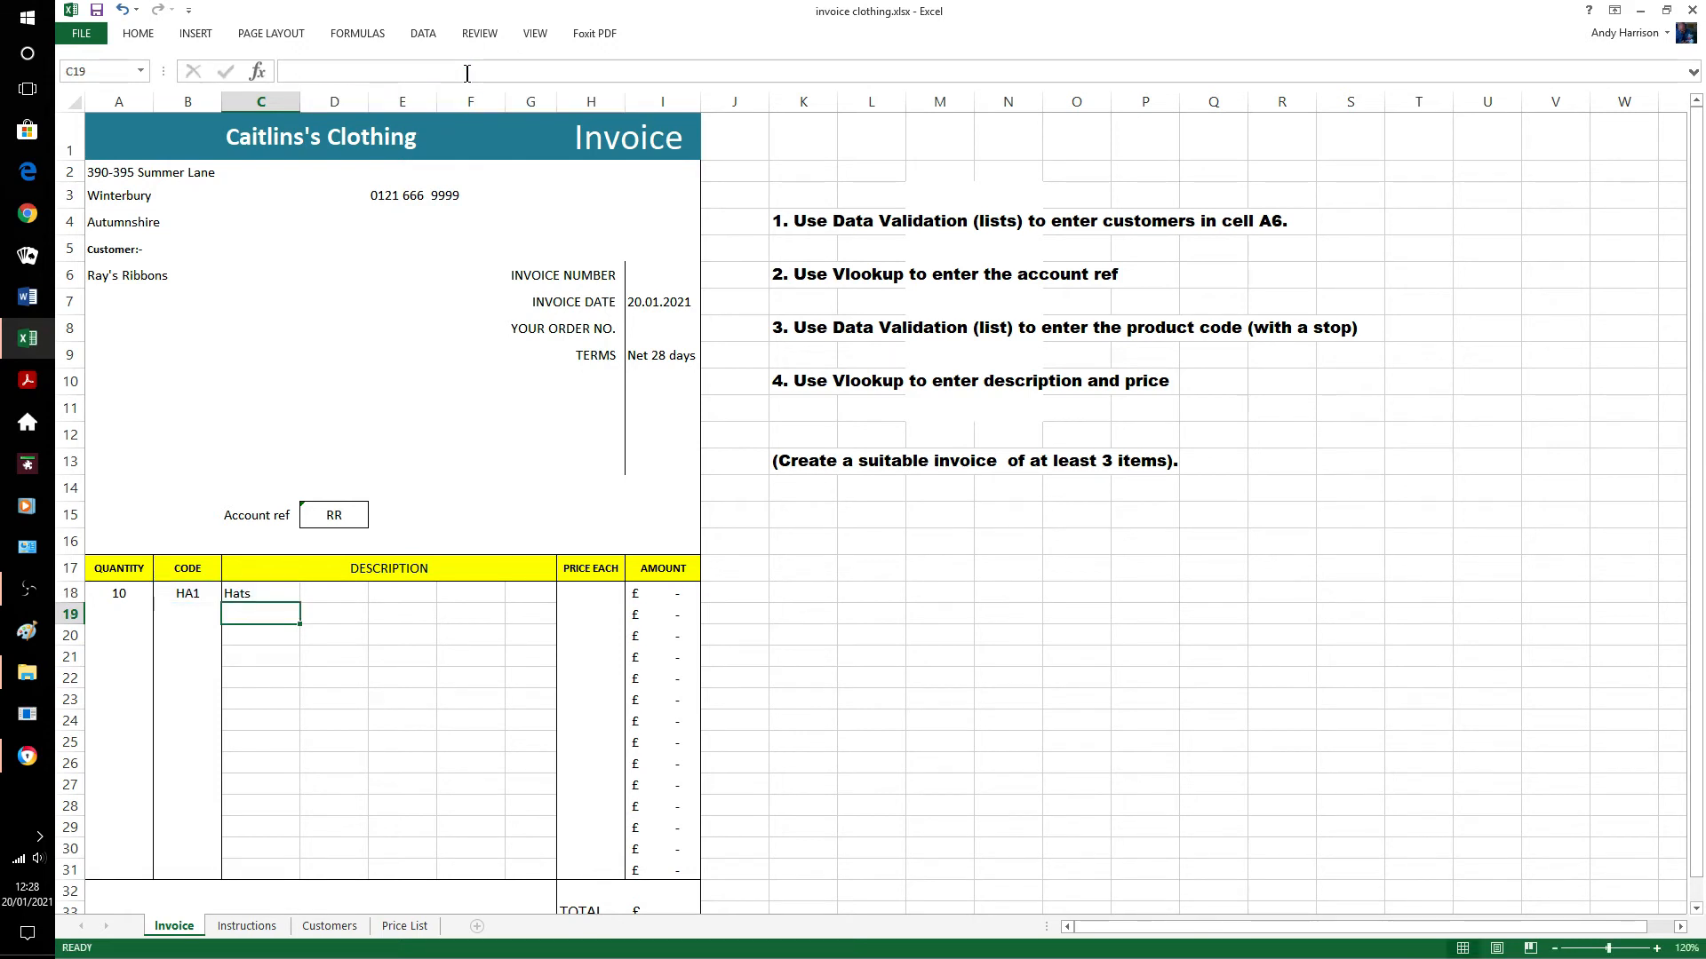
click(579, 596)
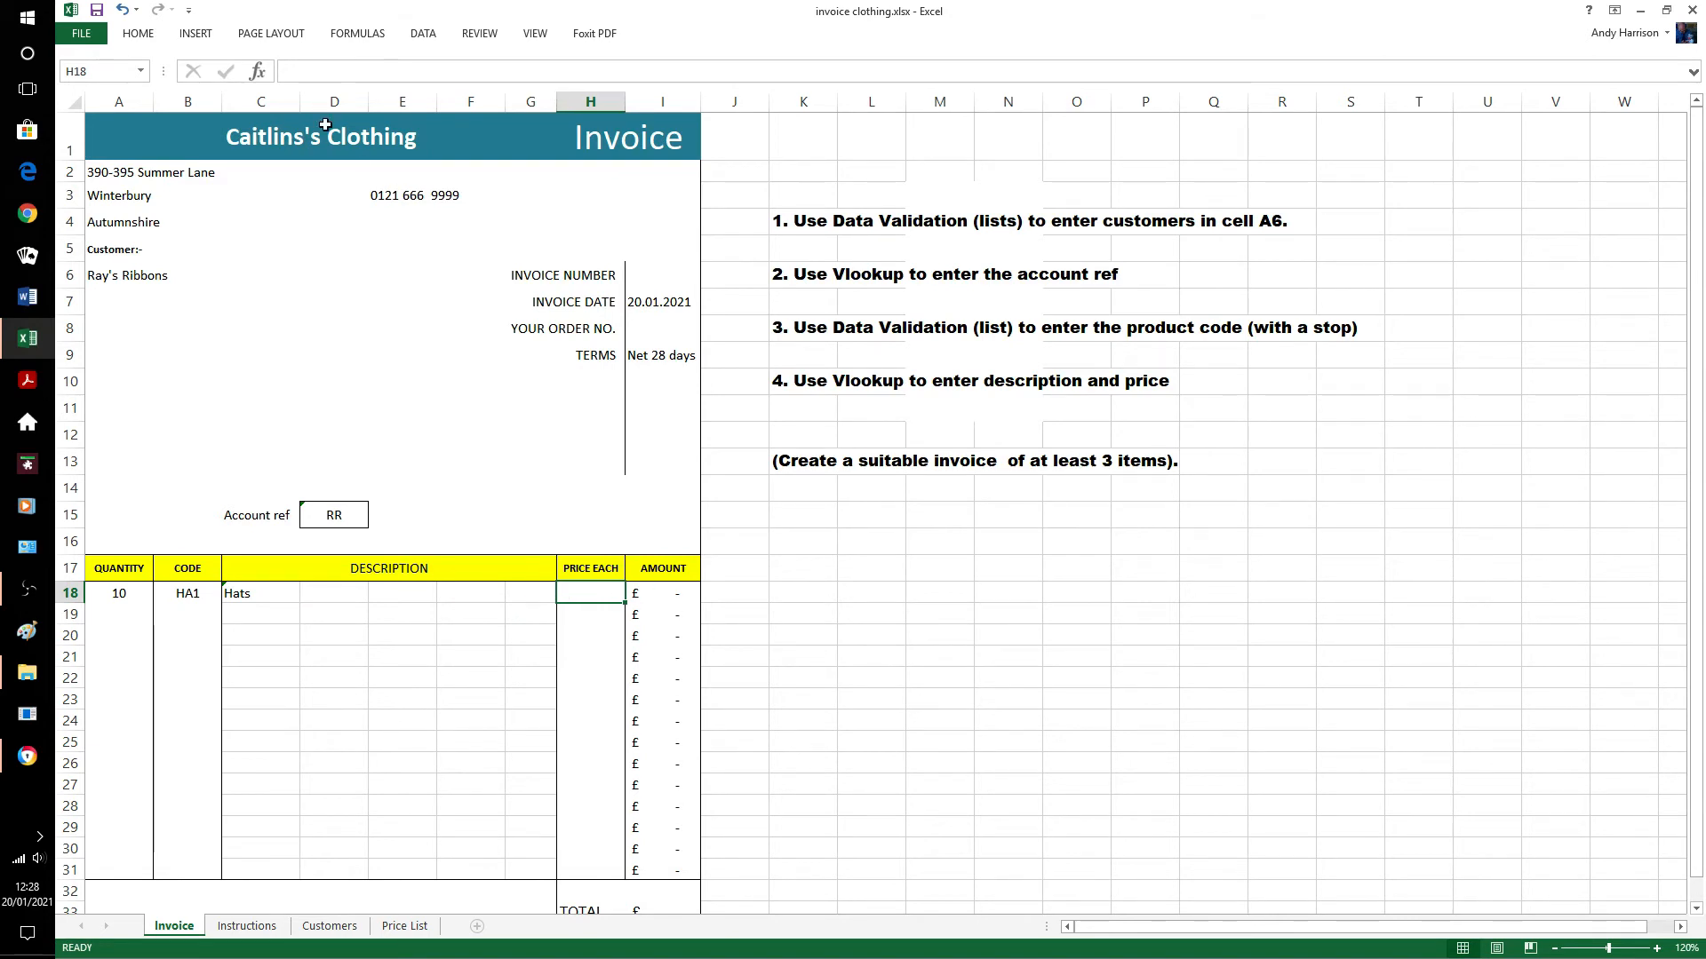
Enter a VLOOKUP in H18 on B18, 'Price List'!A2:C6, column 3, returning £6.99.
click(263, 78)
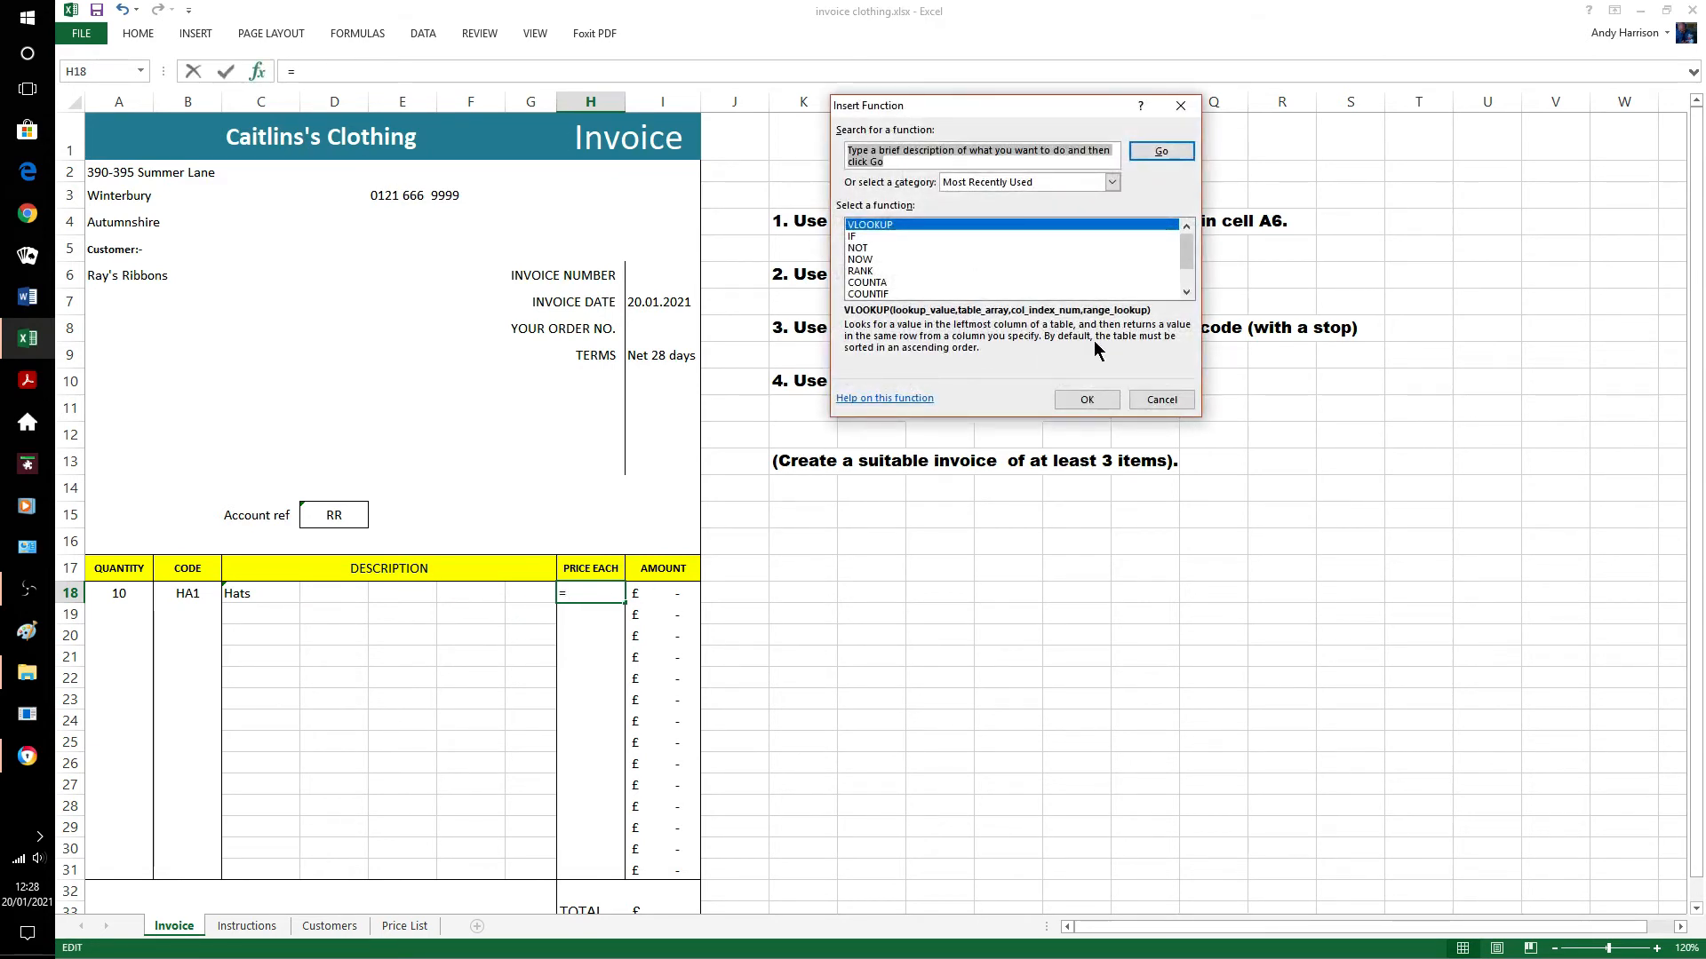
click(1083, 401)
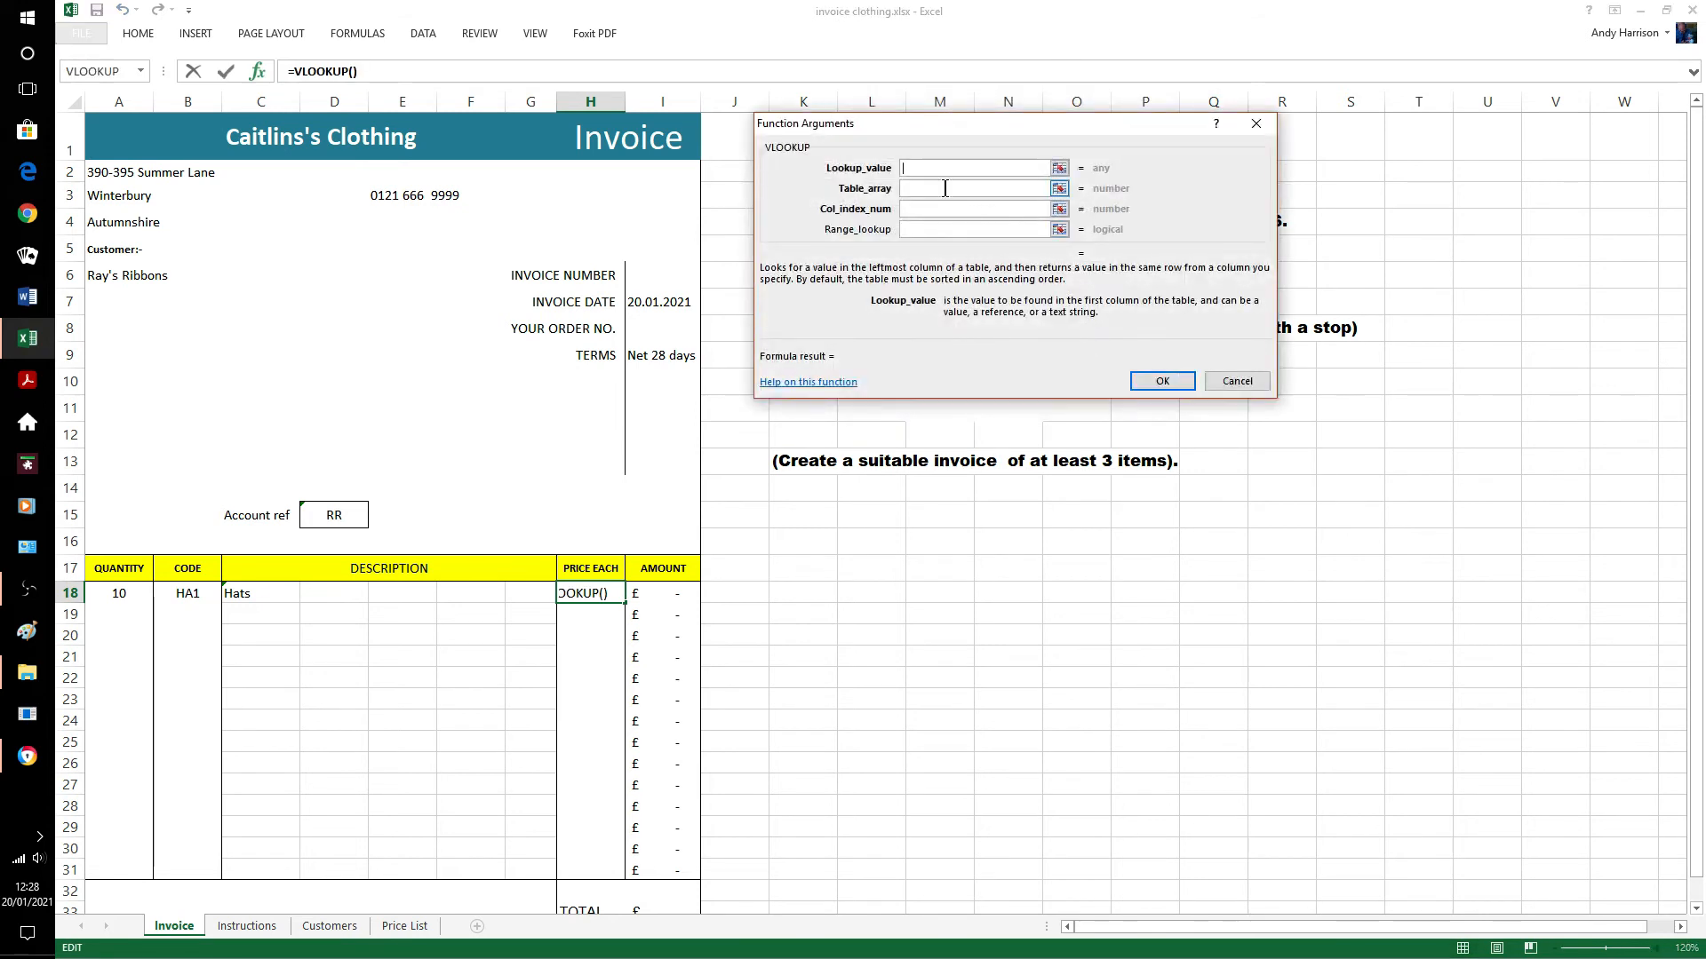
click(189, 594)
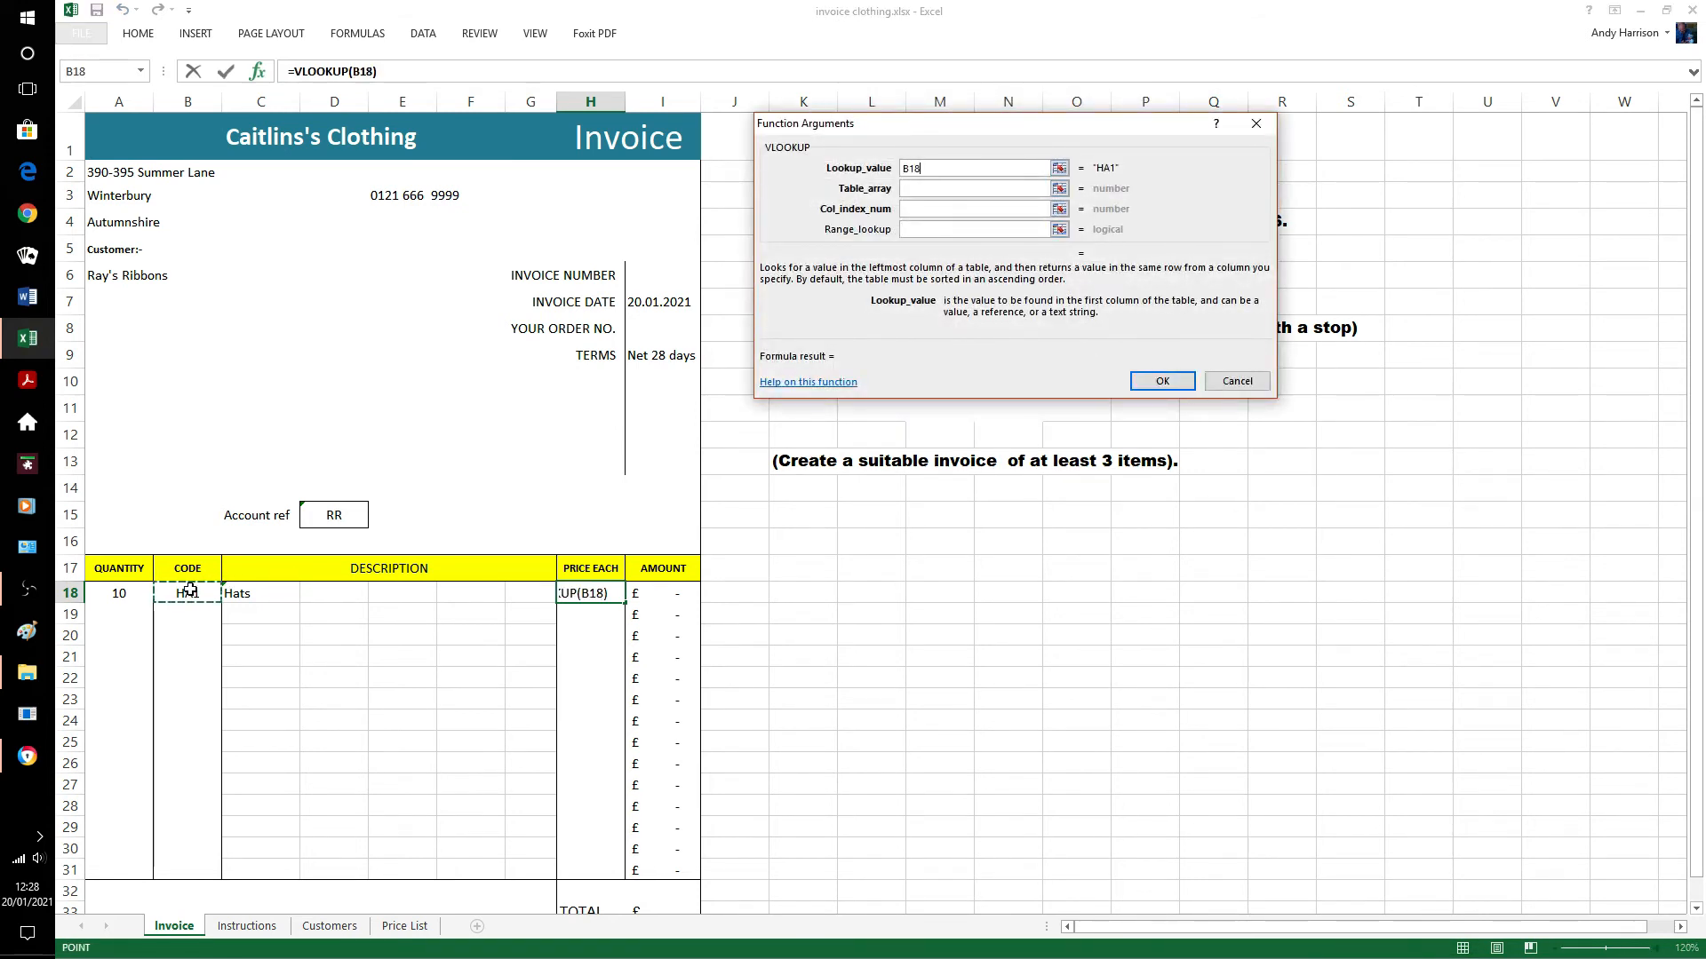
click(903, 188)
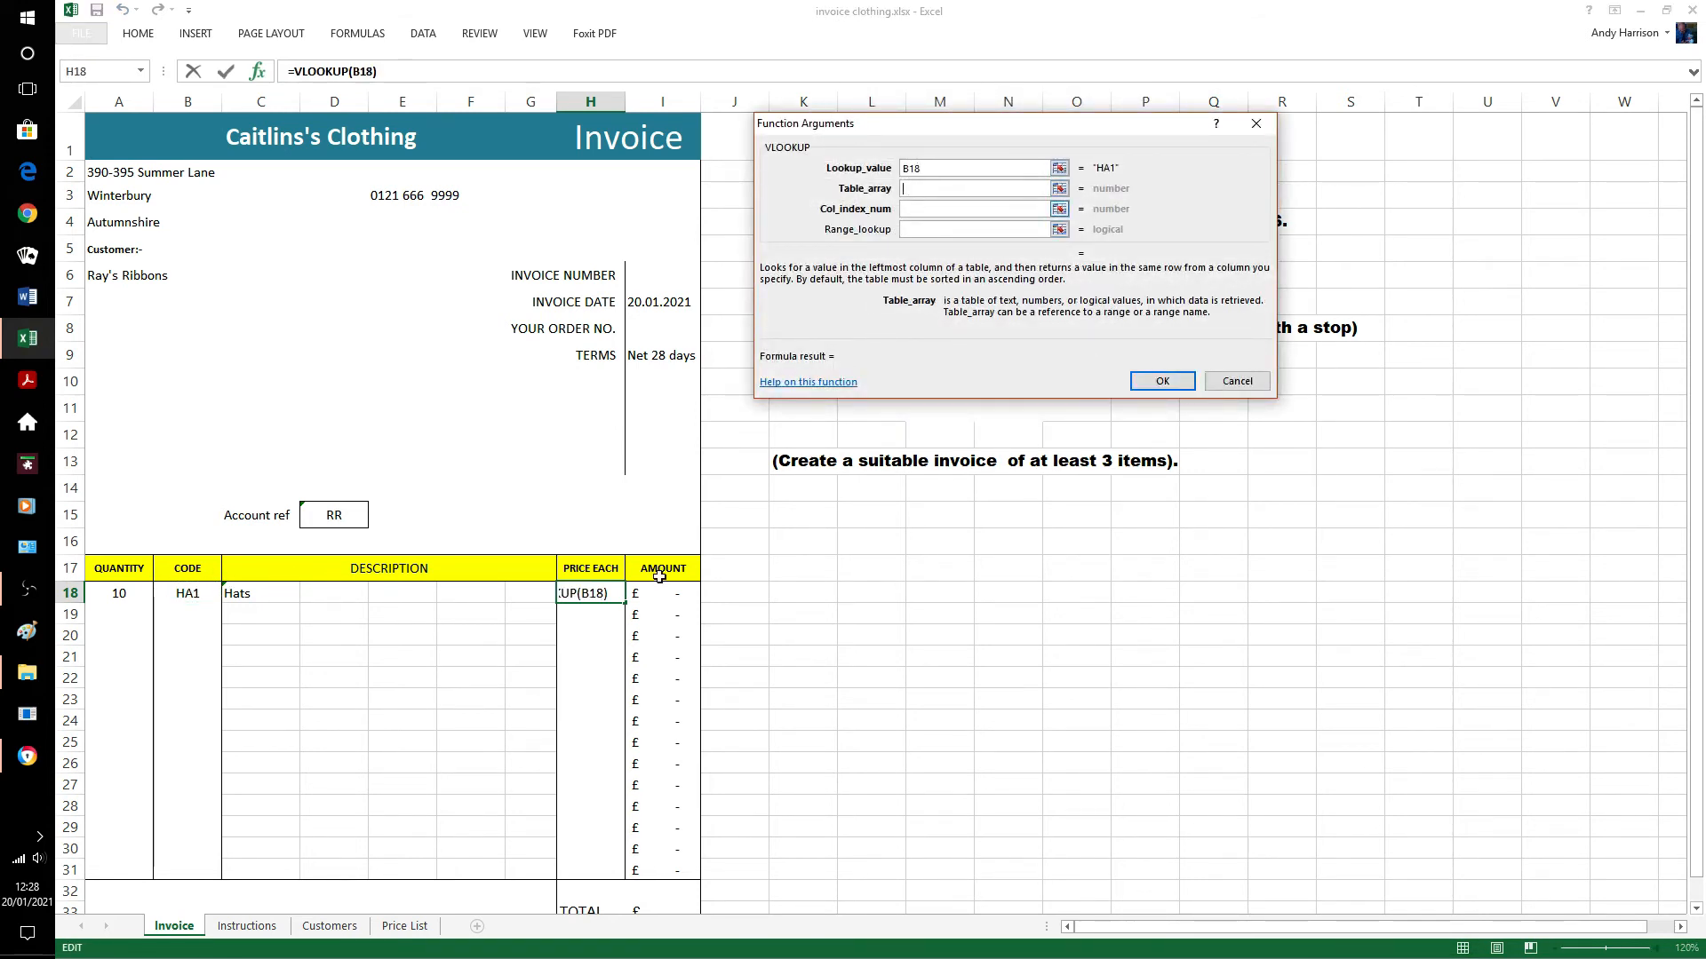
click(397, 928)
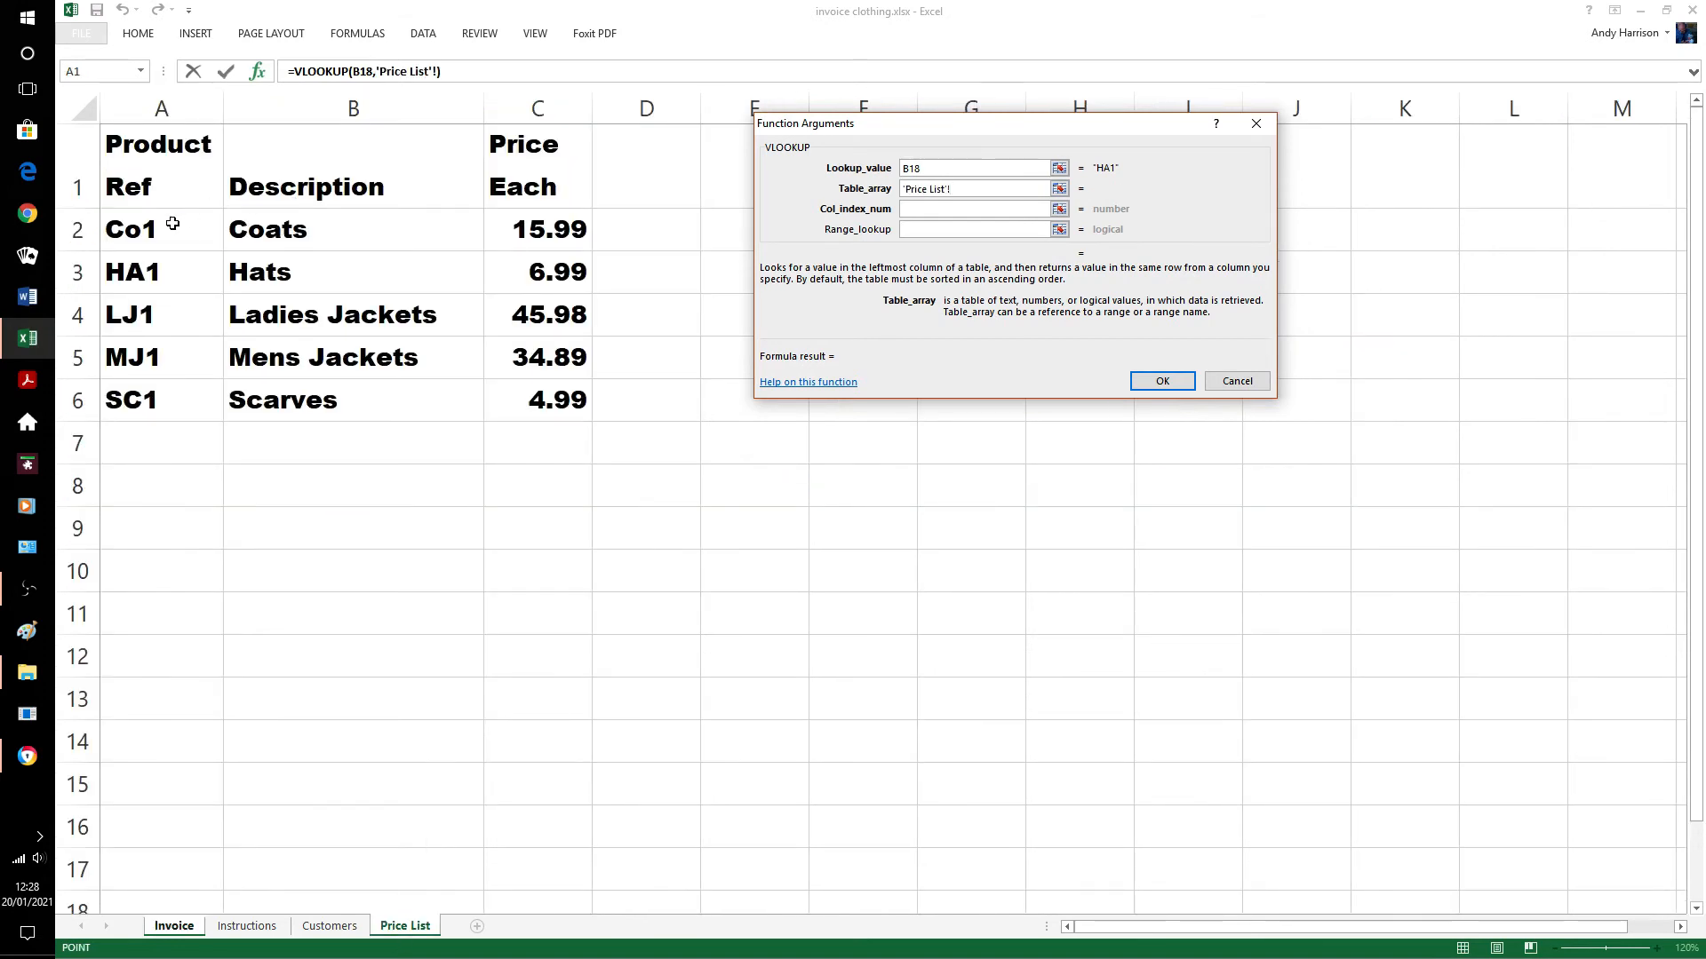
drag(213, 229, 529, 399)
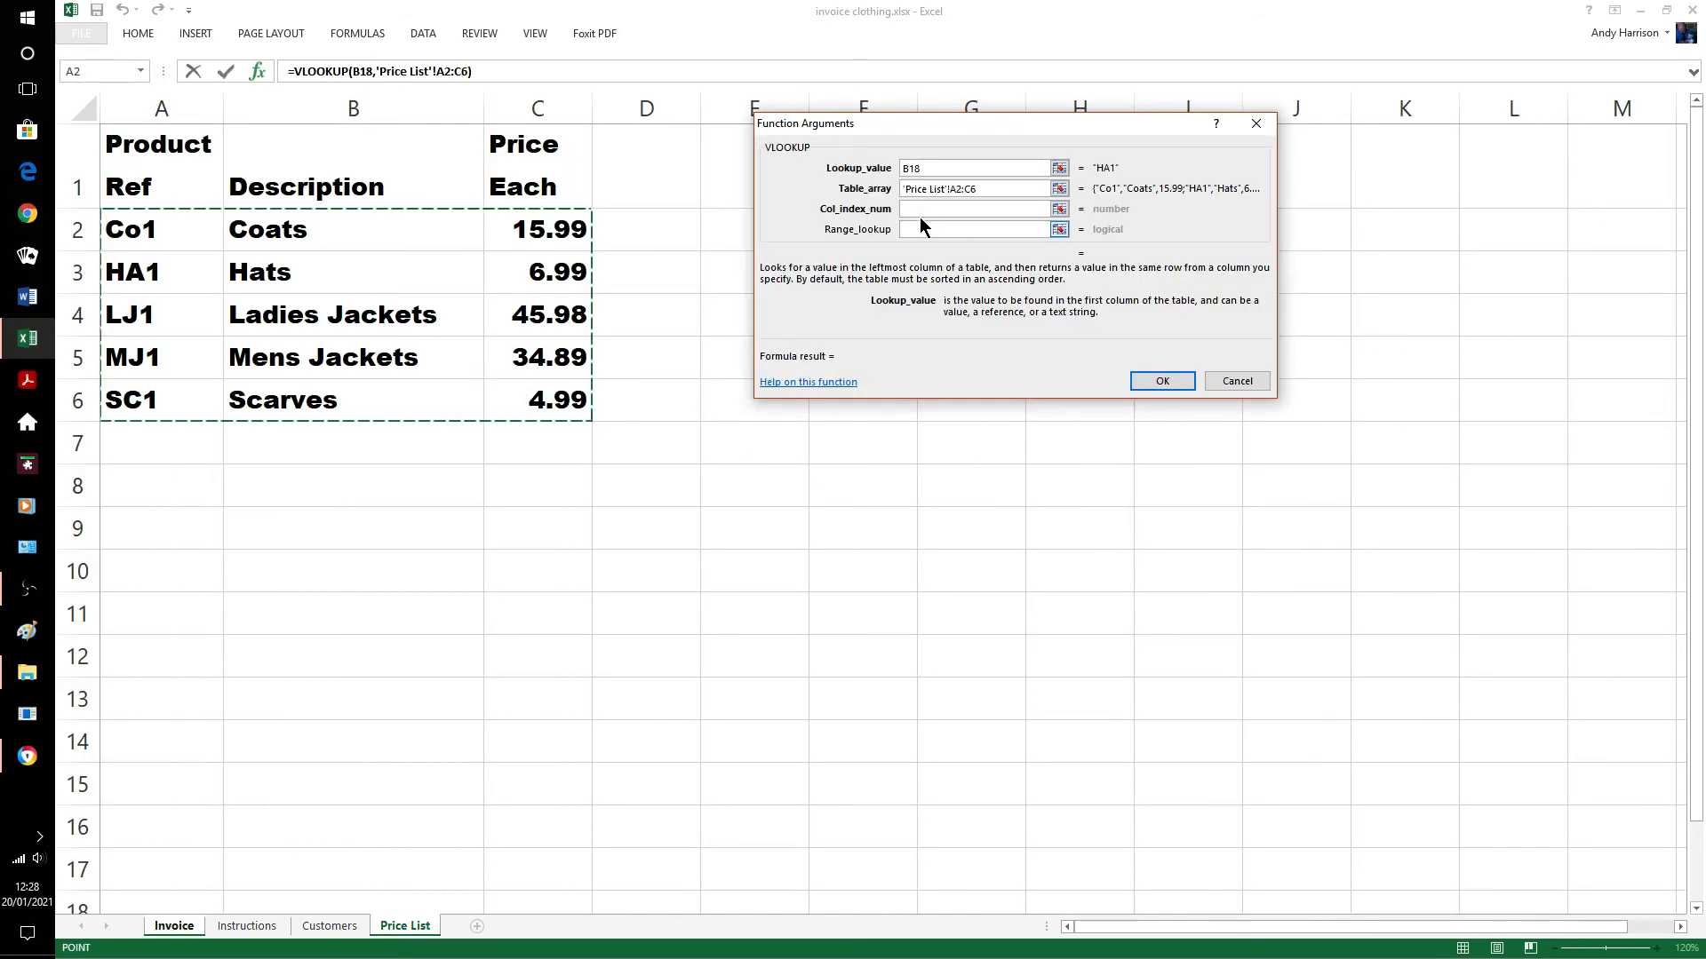
click(914, 211)
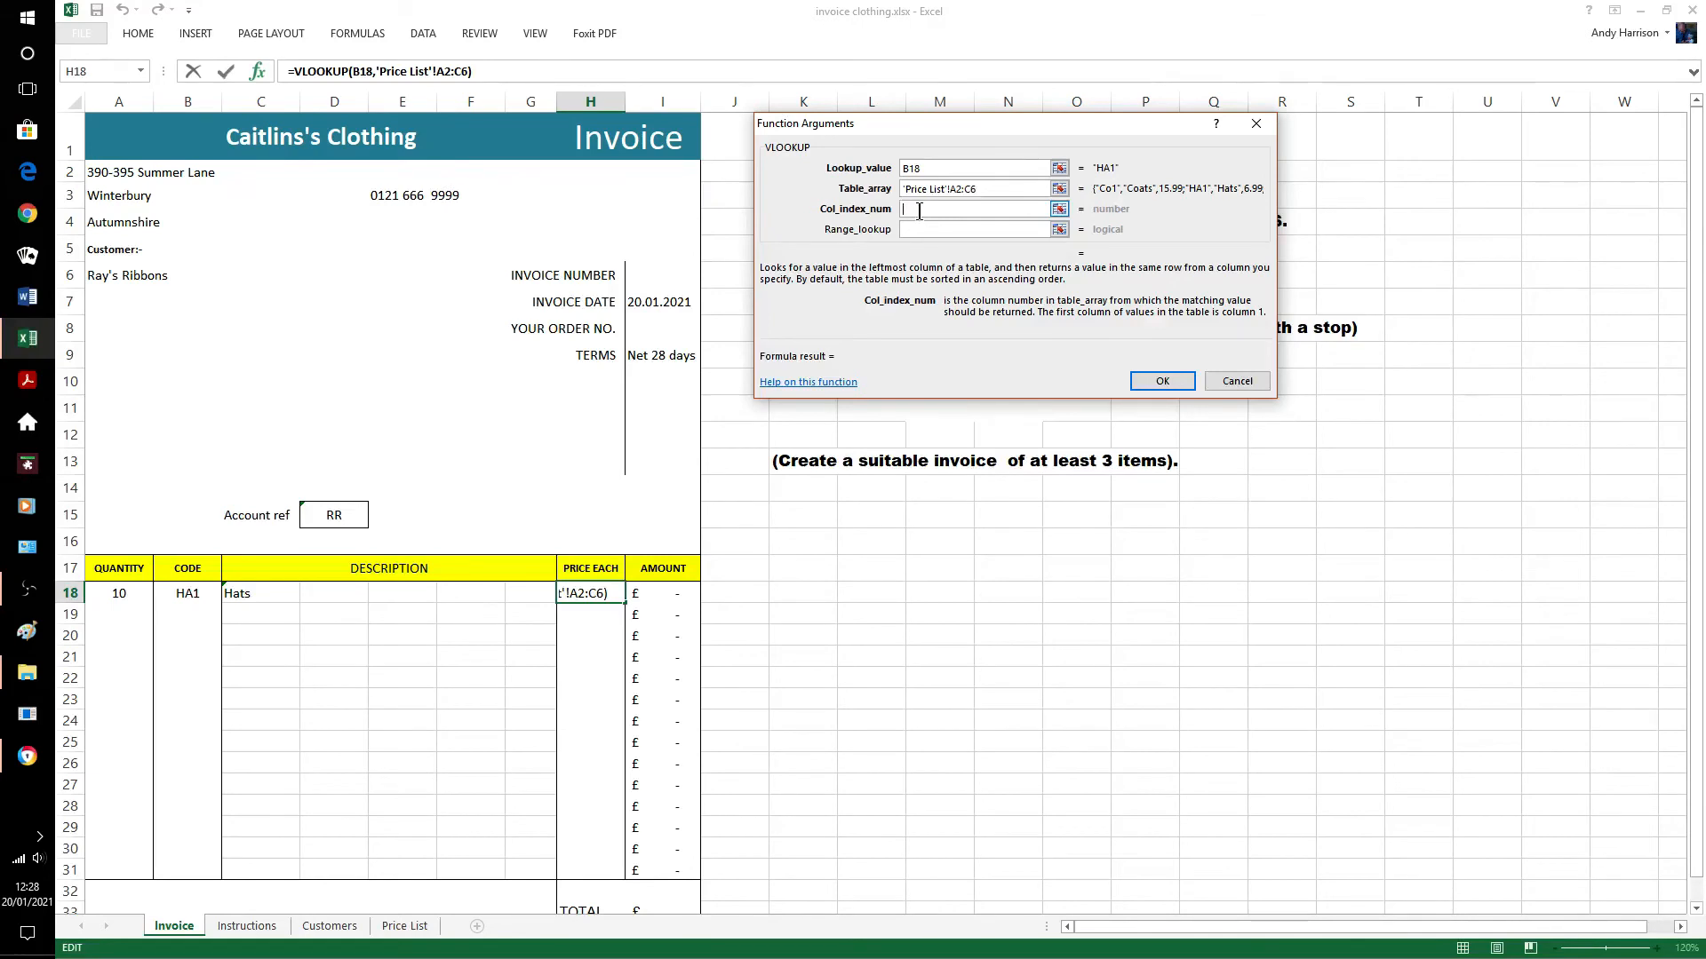
text(3)
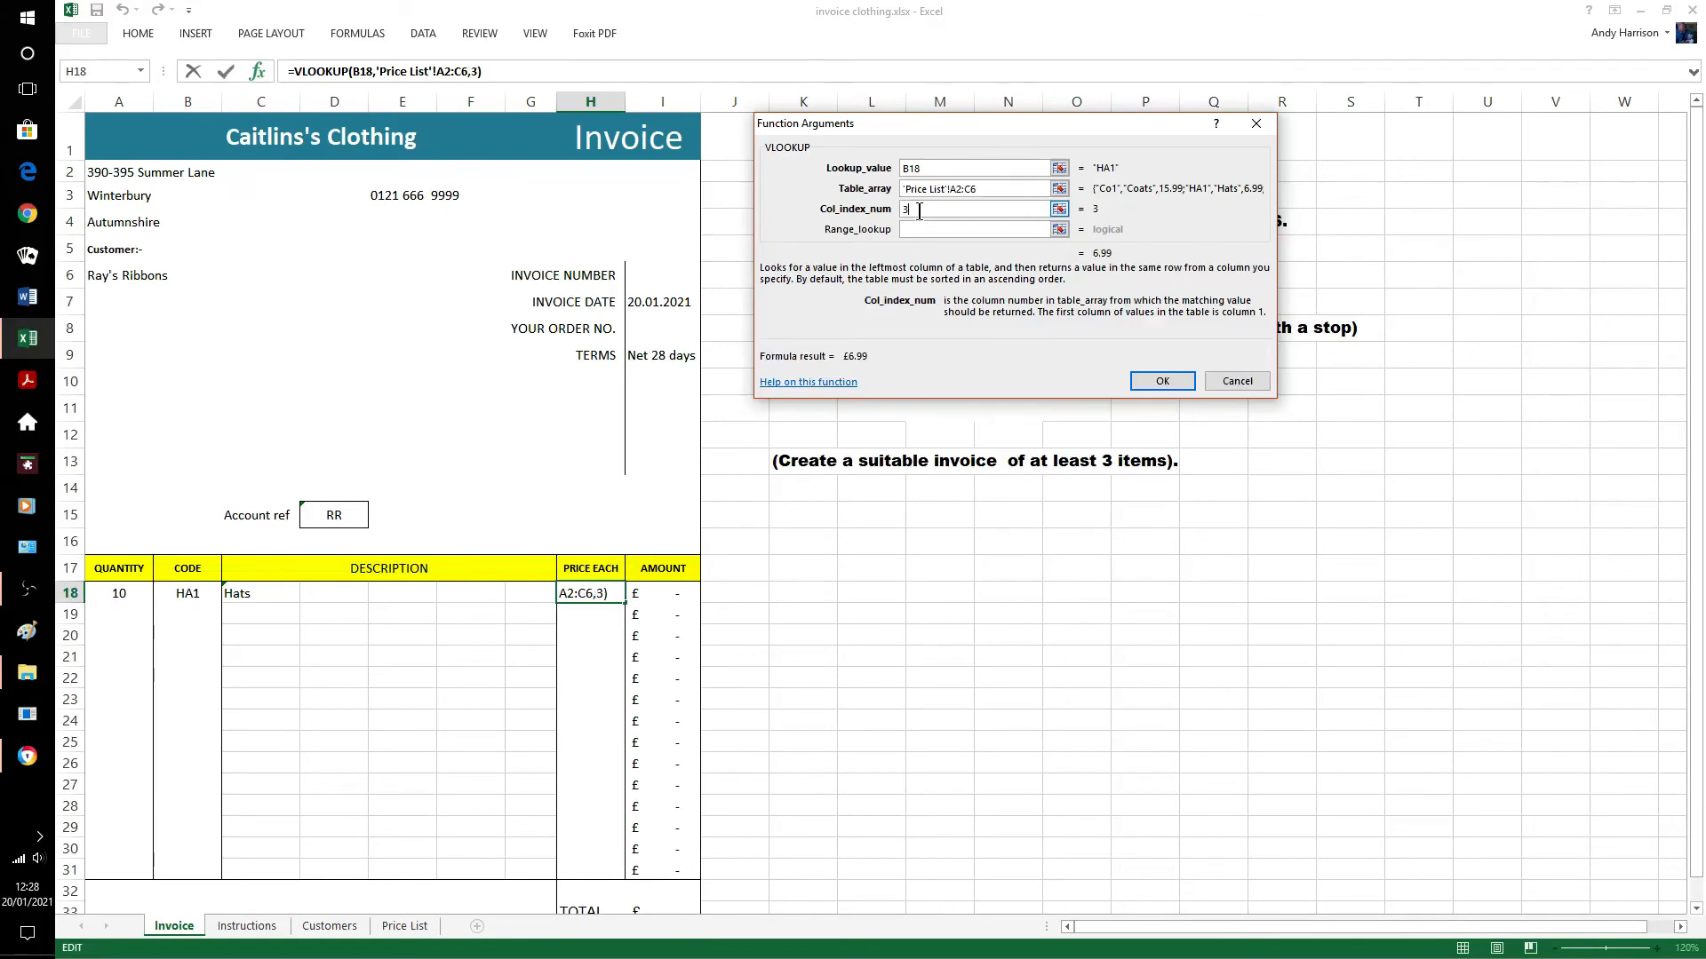
click(1164, 382)
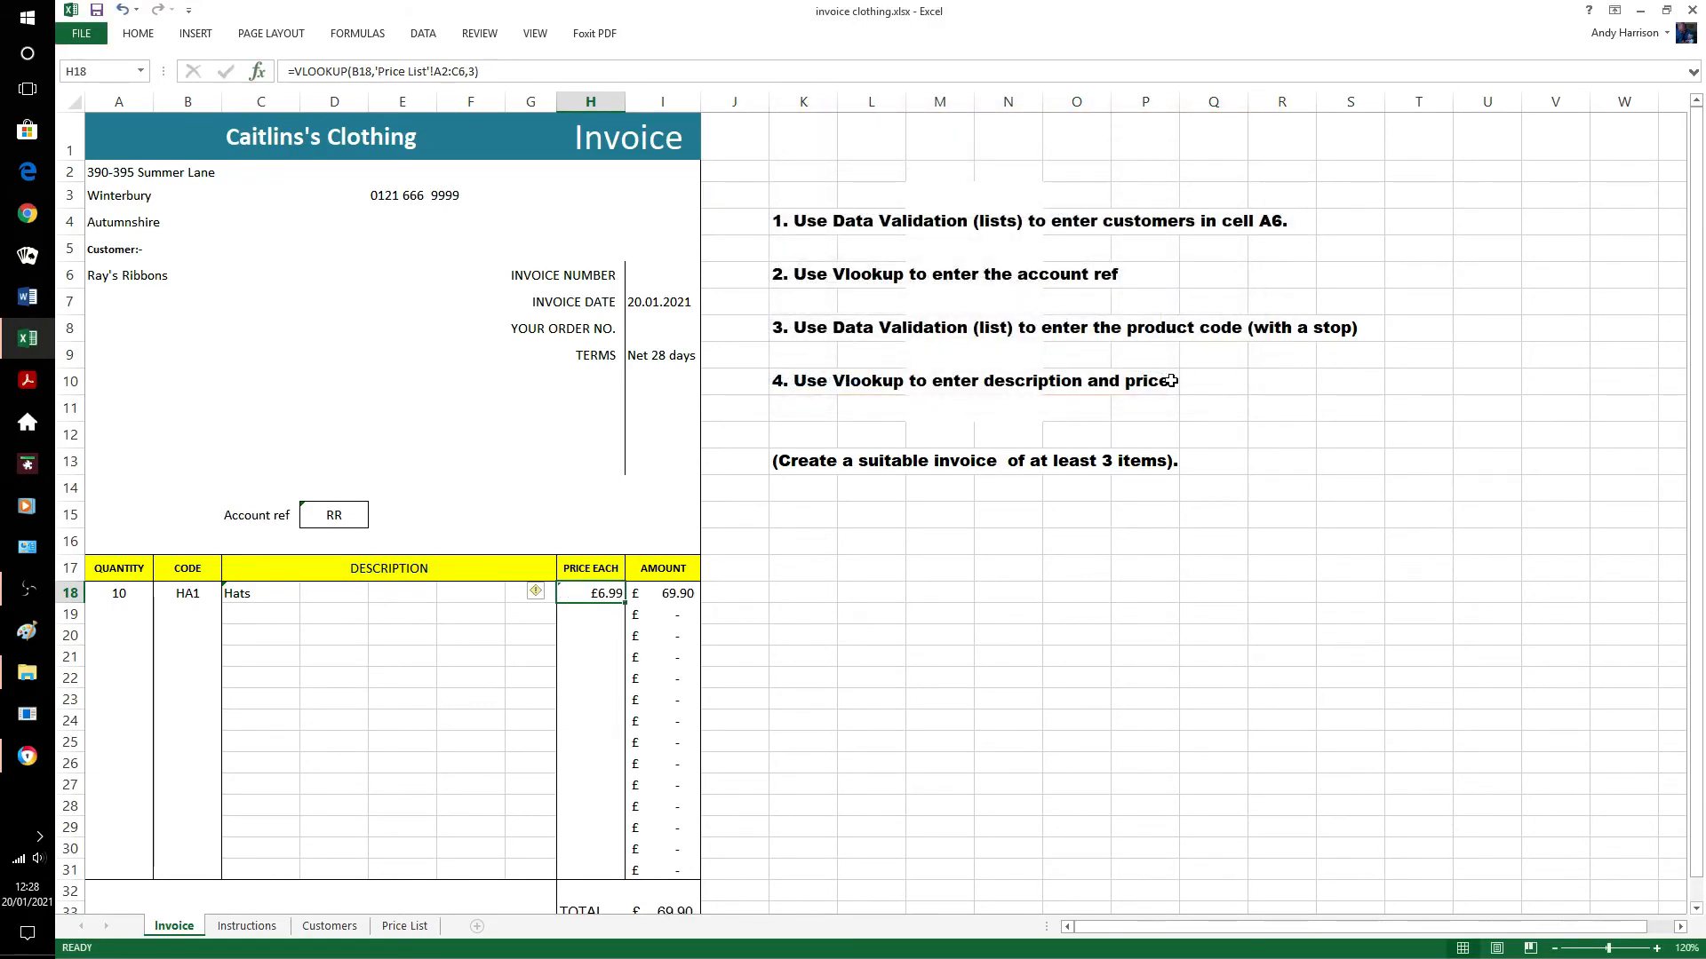
Change H18's lookup range to the row-locked 'Price List'!A$2:C$6.
click(435, 71)
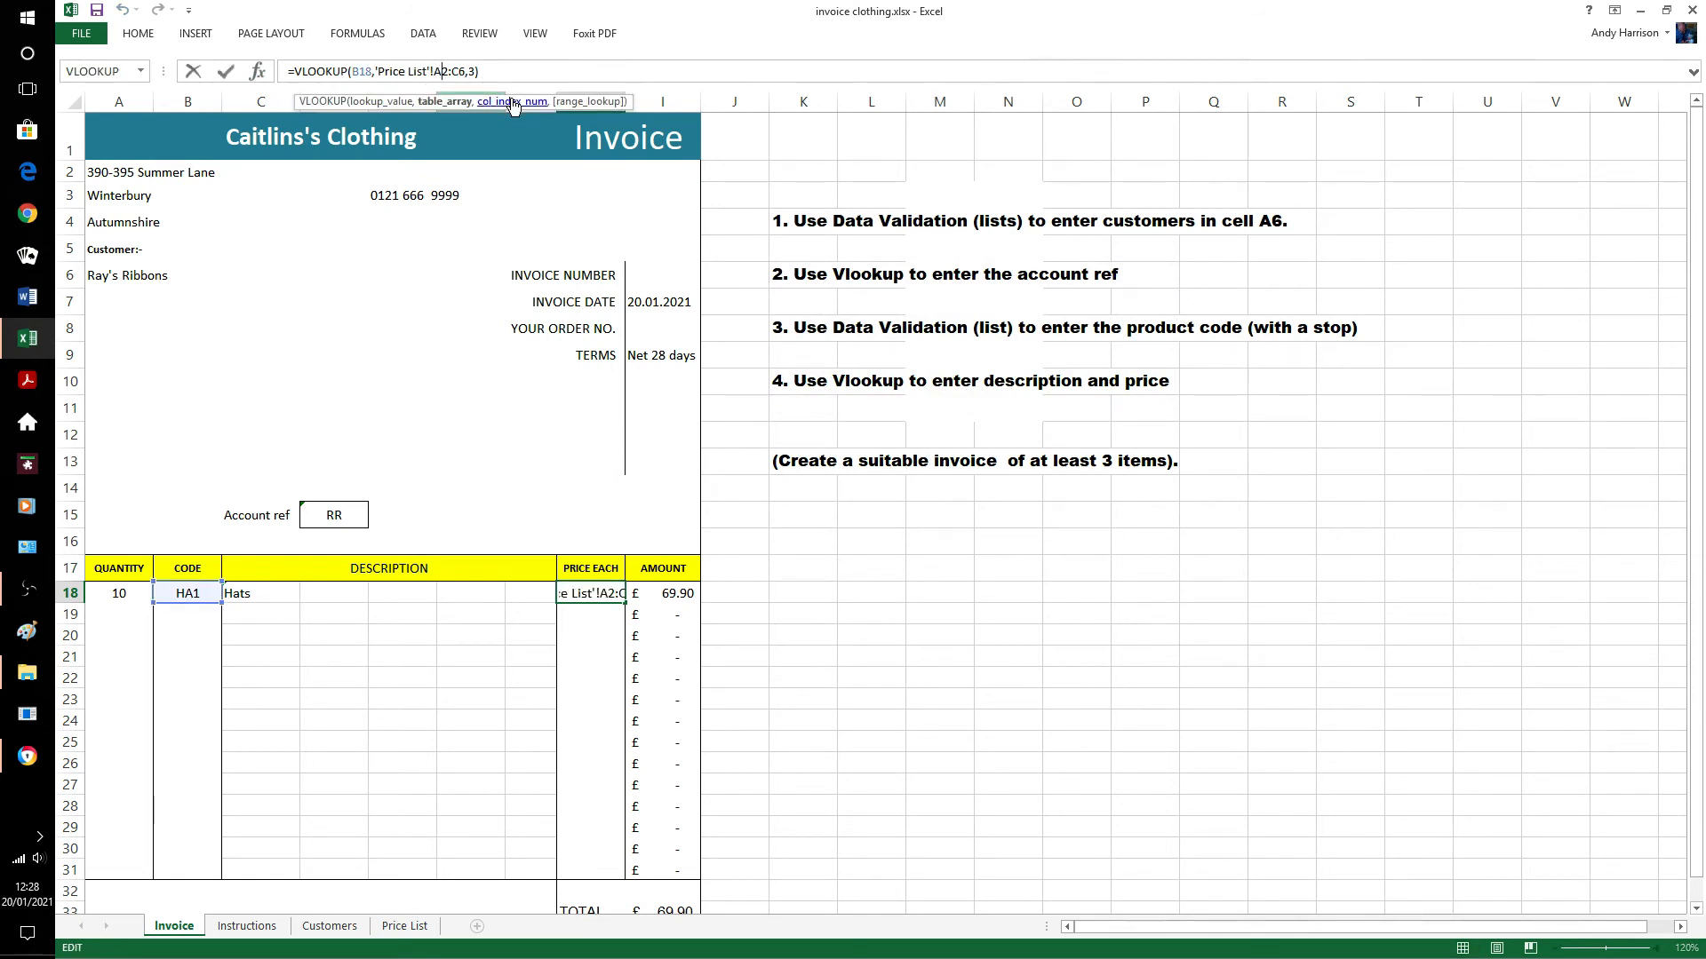
text($2:C$)
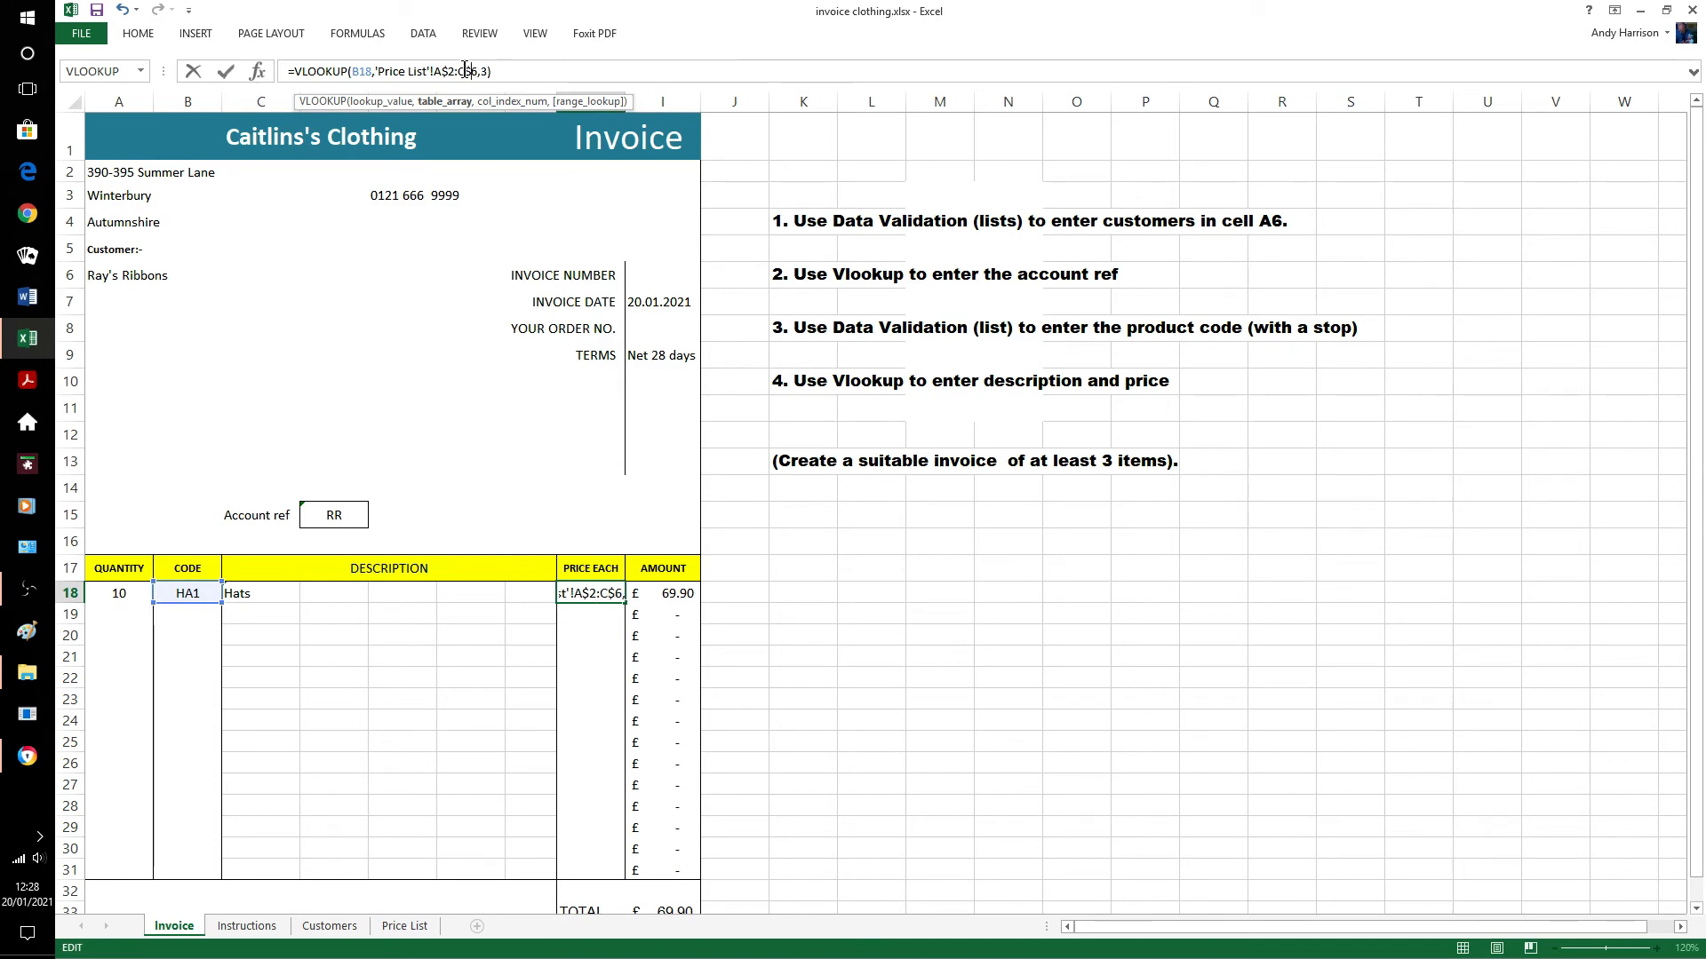
key(Return)
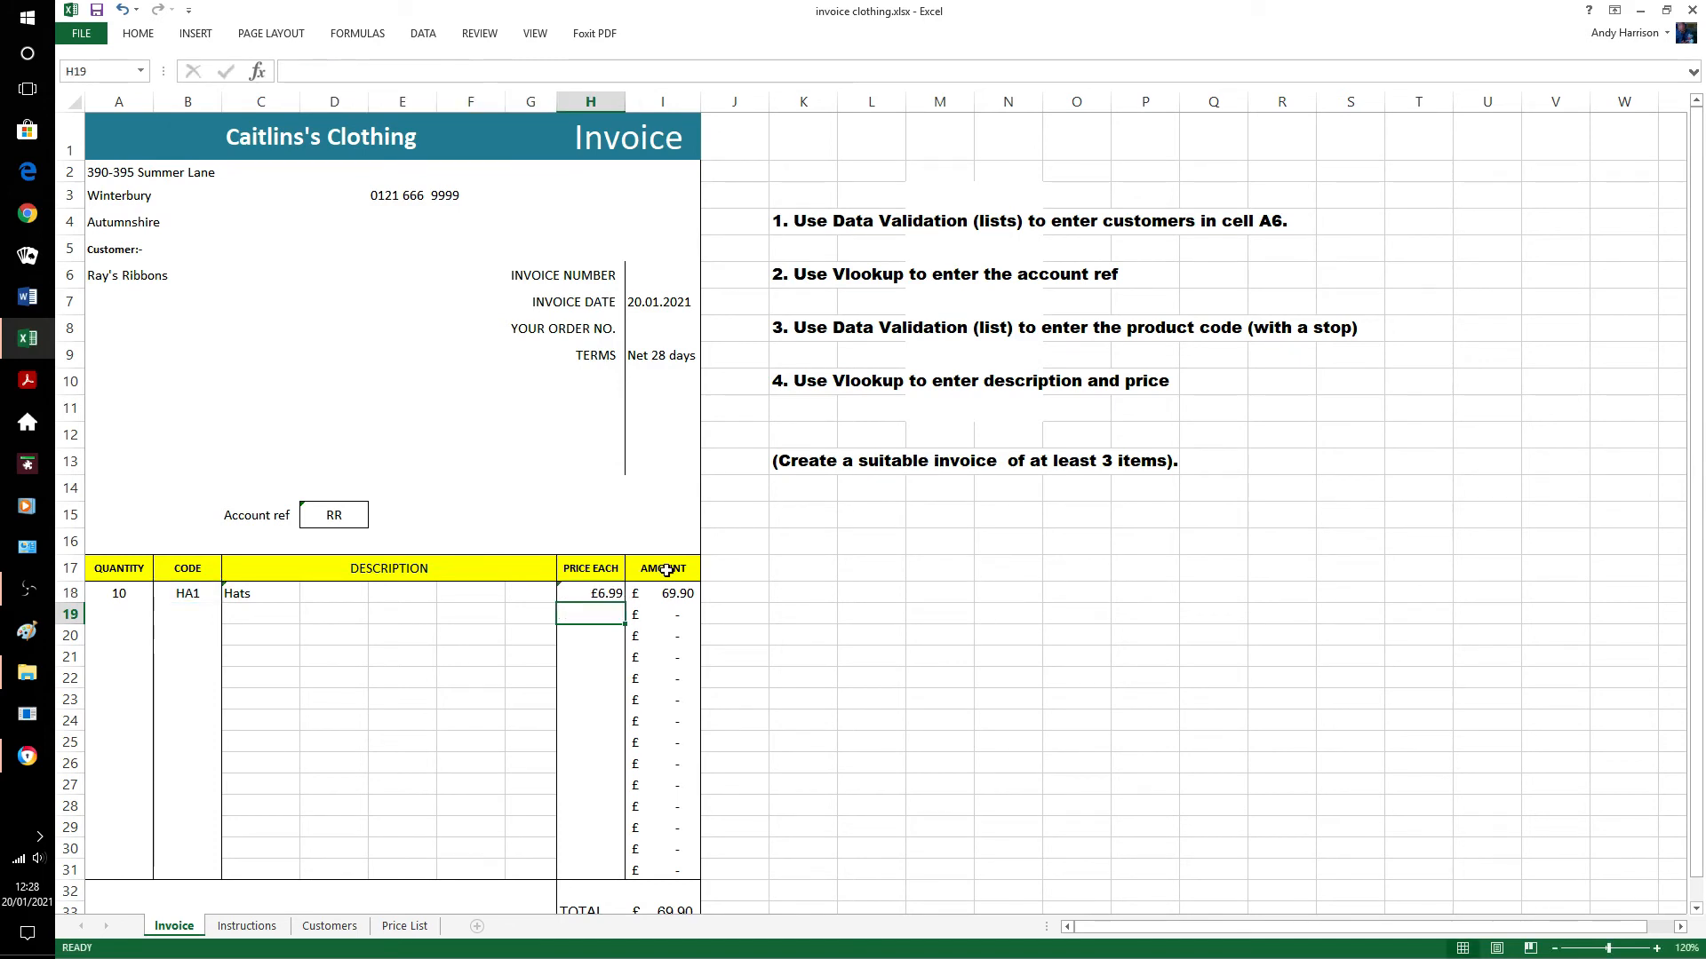
Enter quantity 20 and choose product code MJ1 in row 19.
click(124, 609)
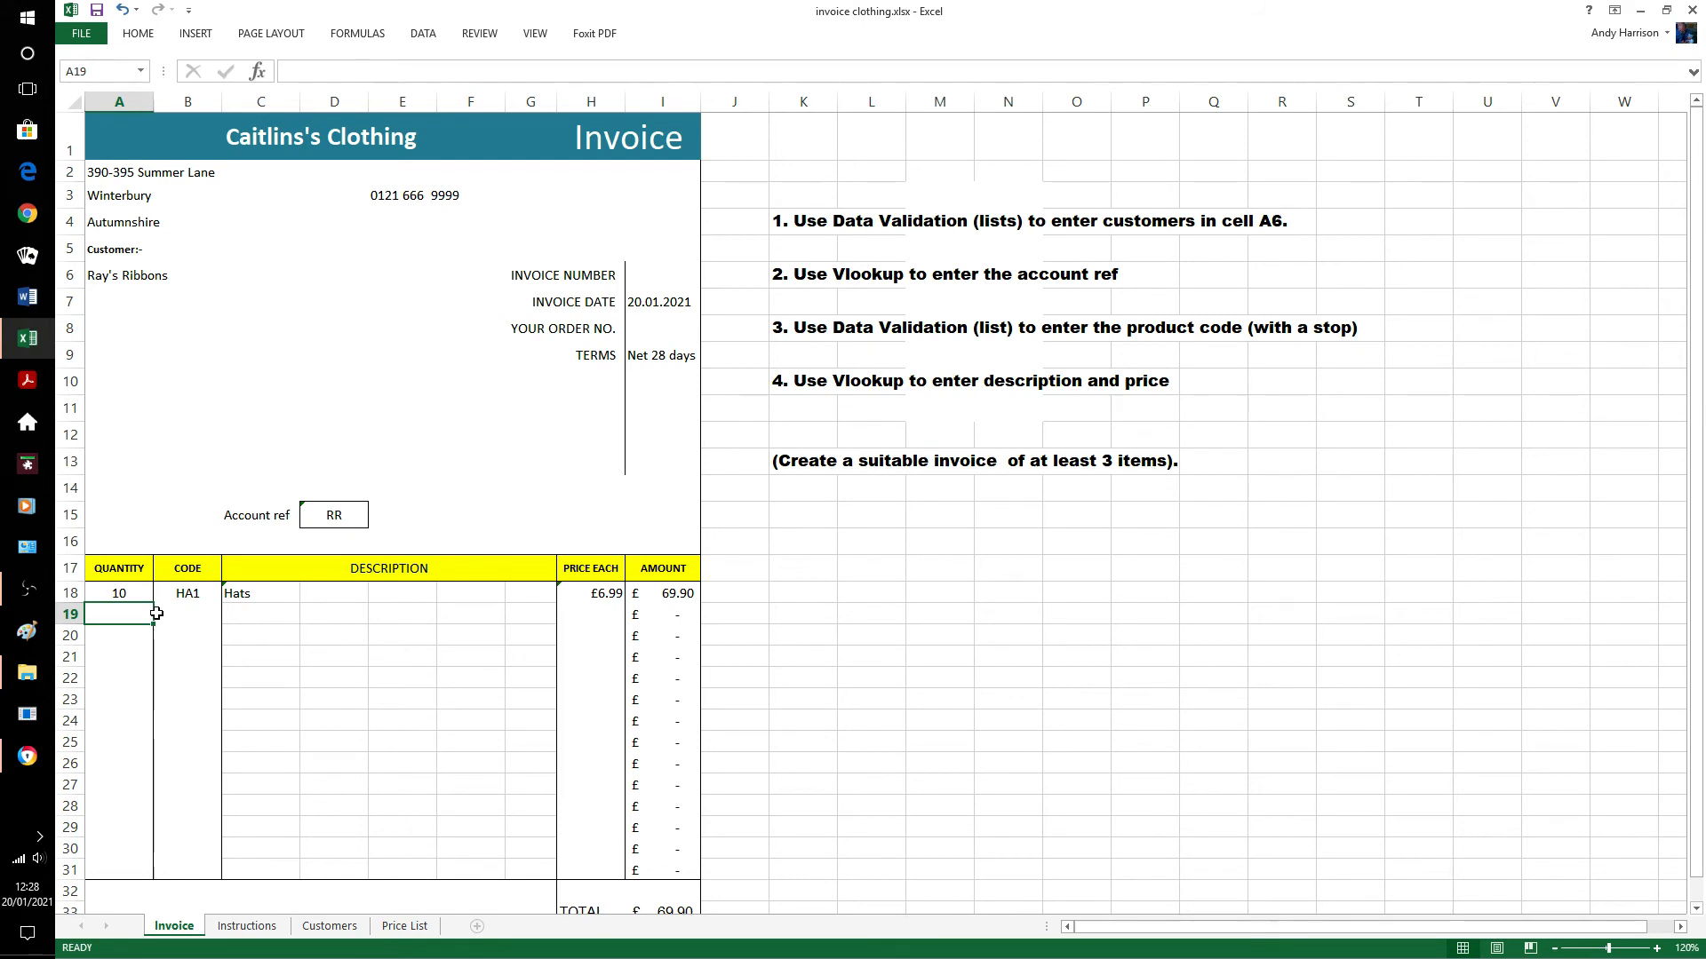
text(20)
click(160, 615)
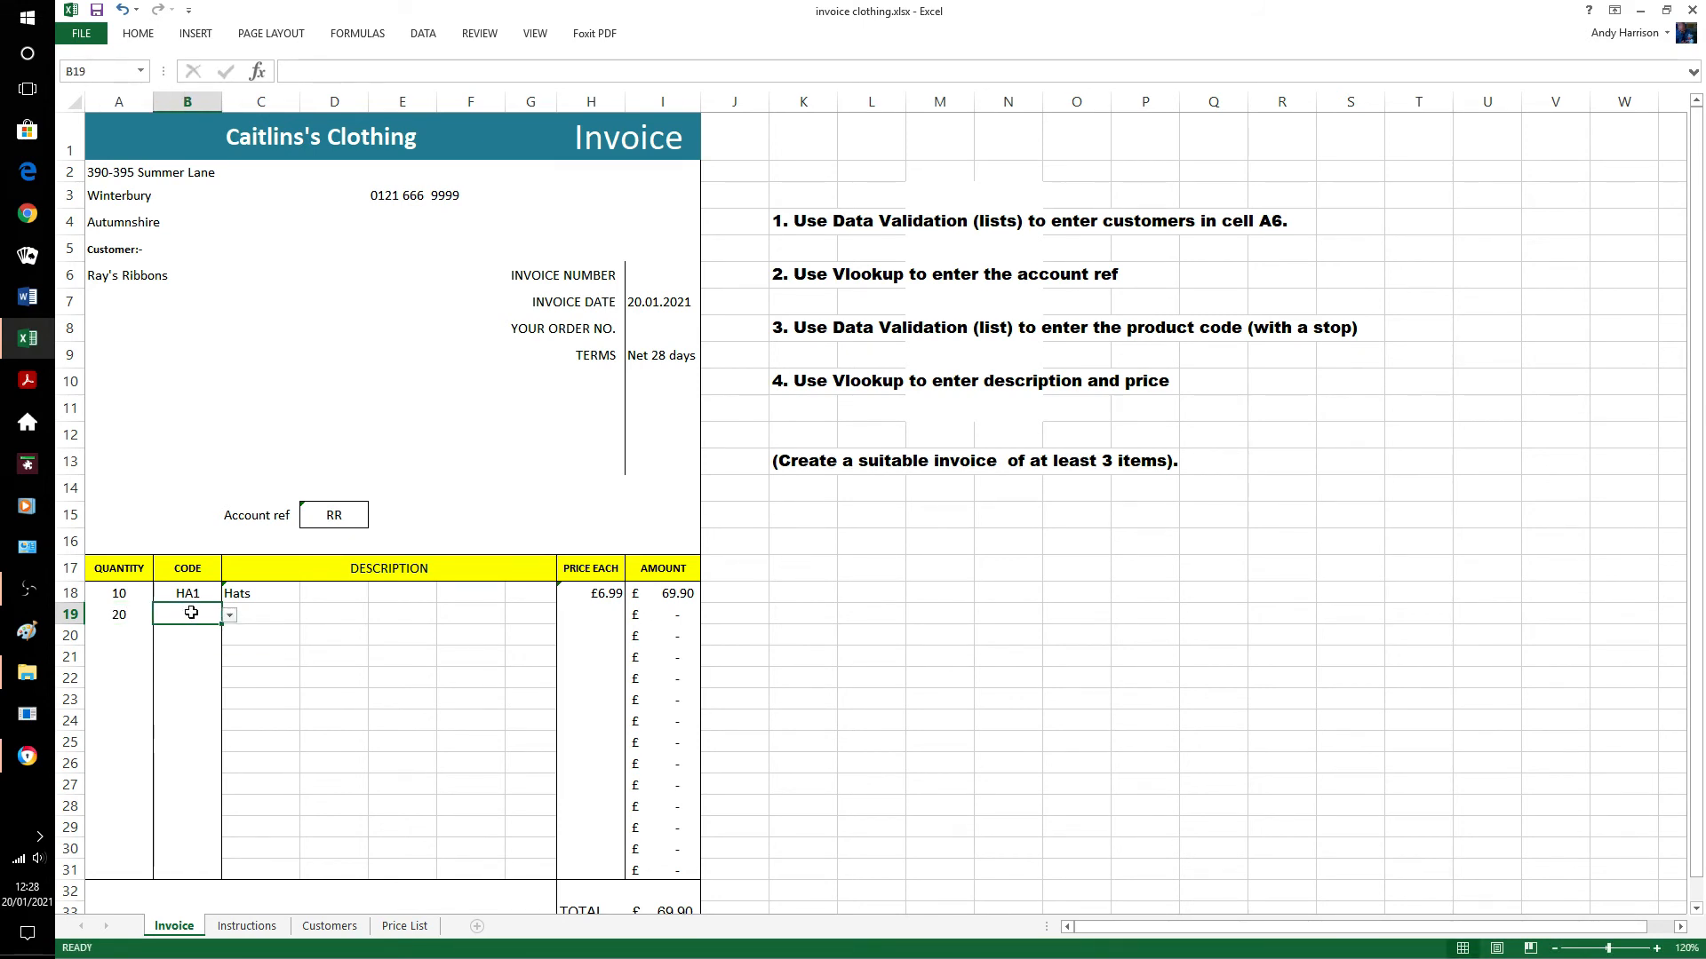
click(229, 615)
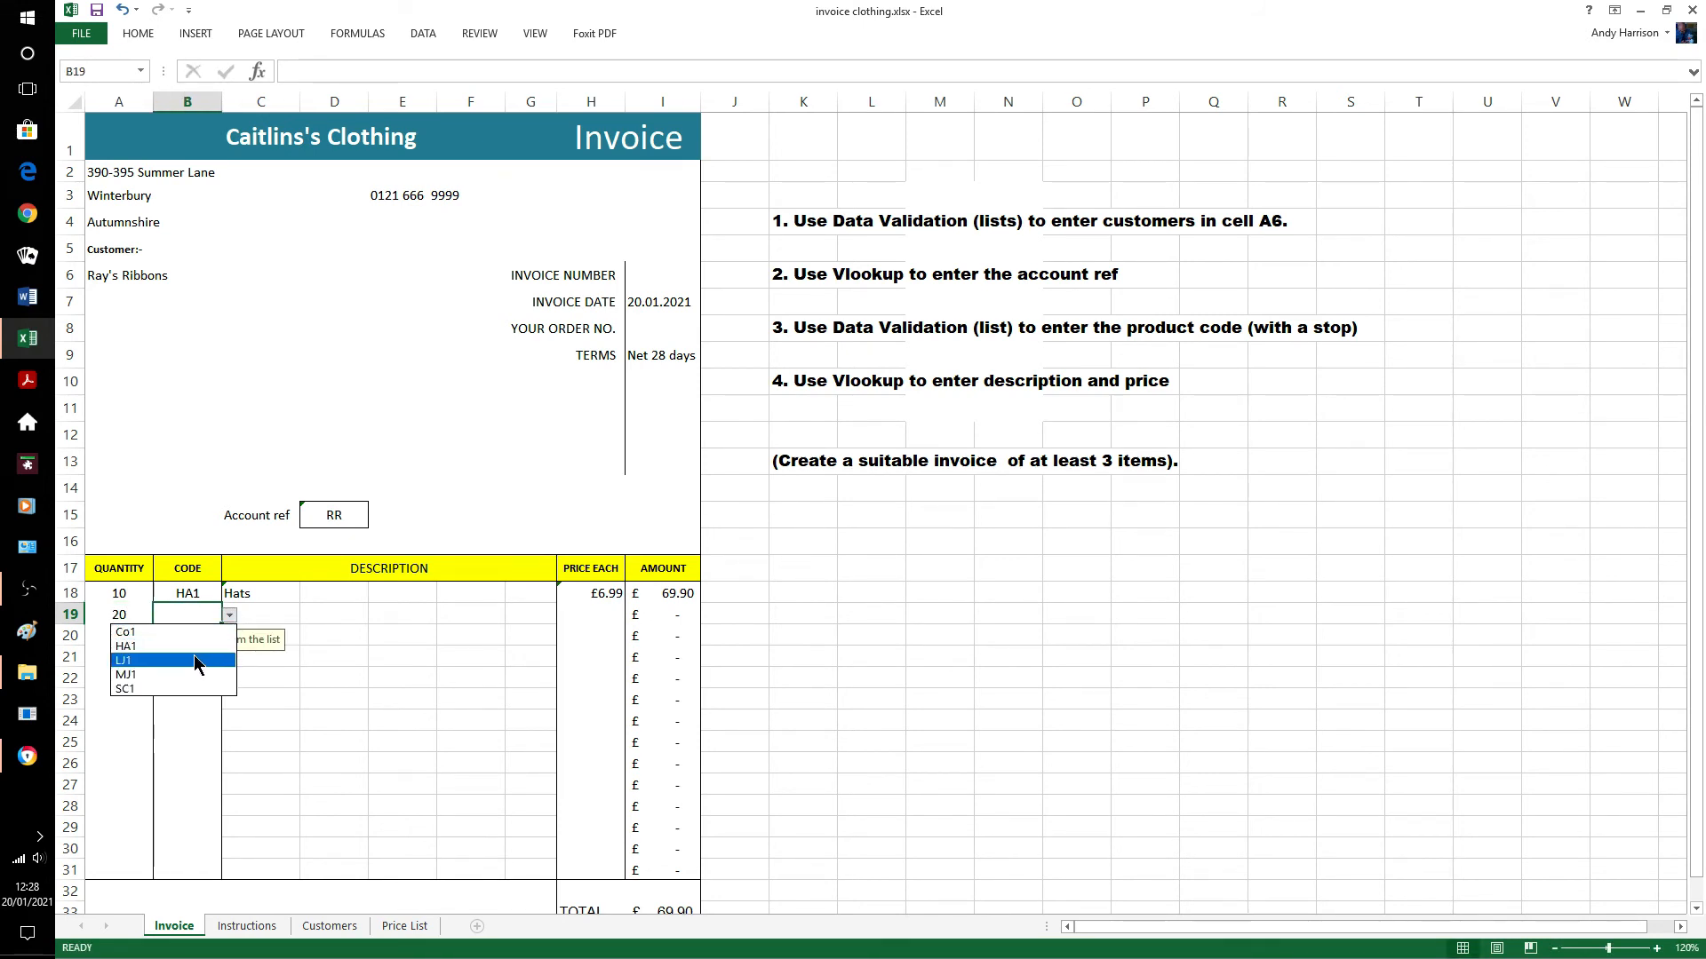
click(176, 674)
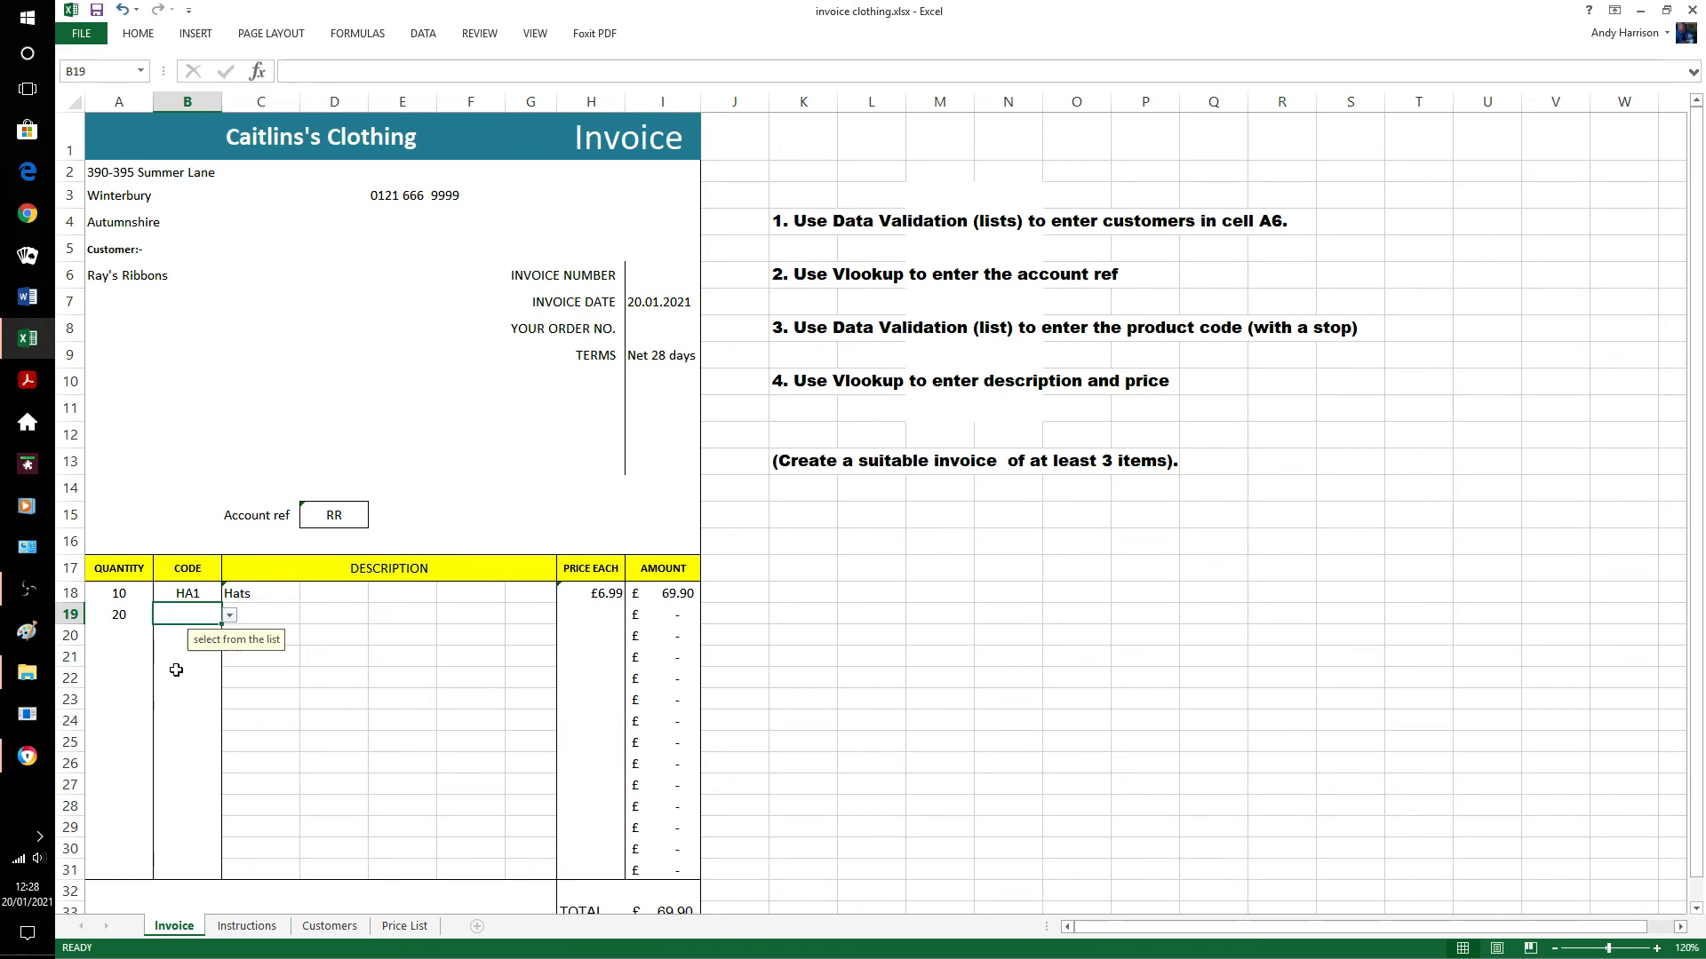
Fill C18's description formula down into C19 to show Mens Jackets.
click(266, 615)
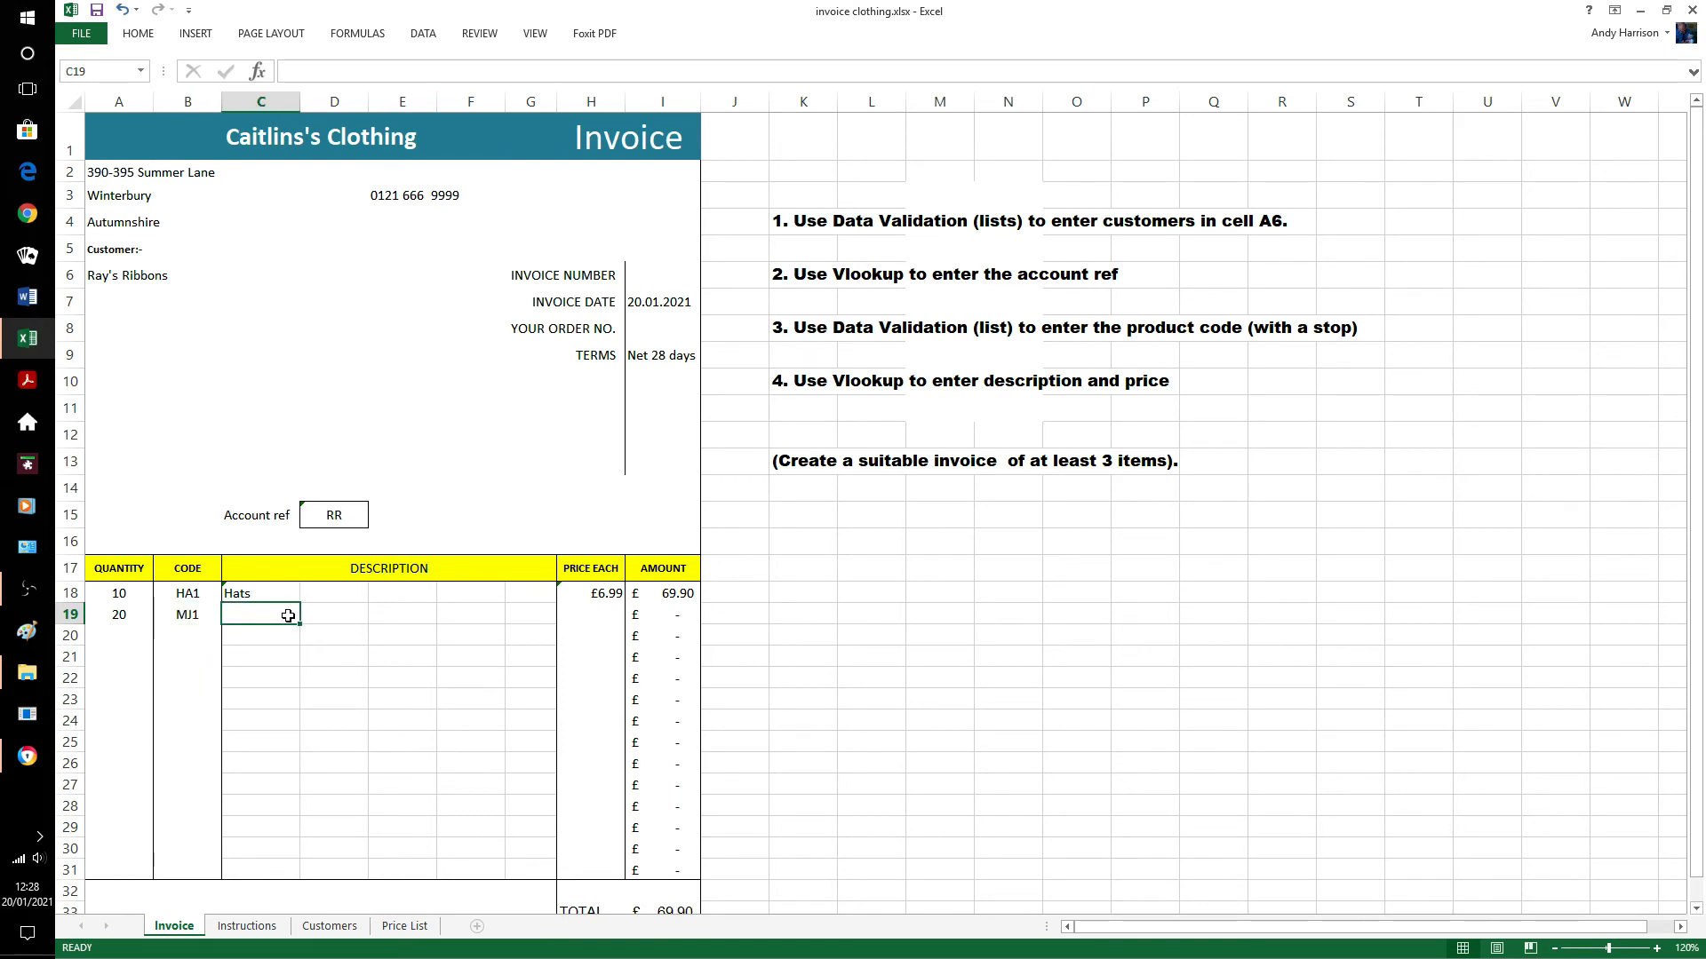
click(280, 593)
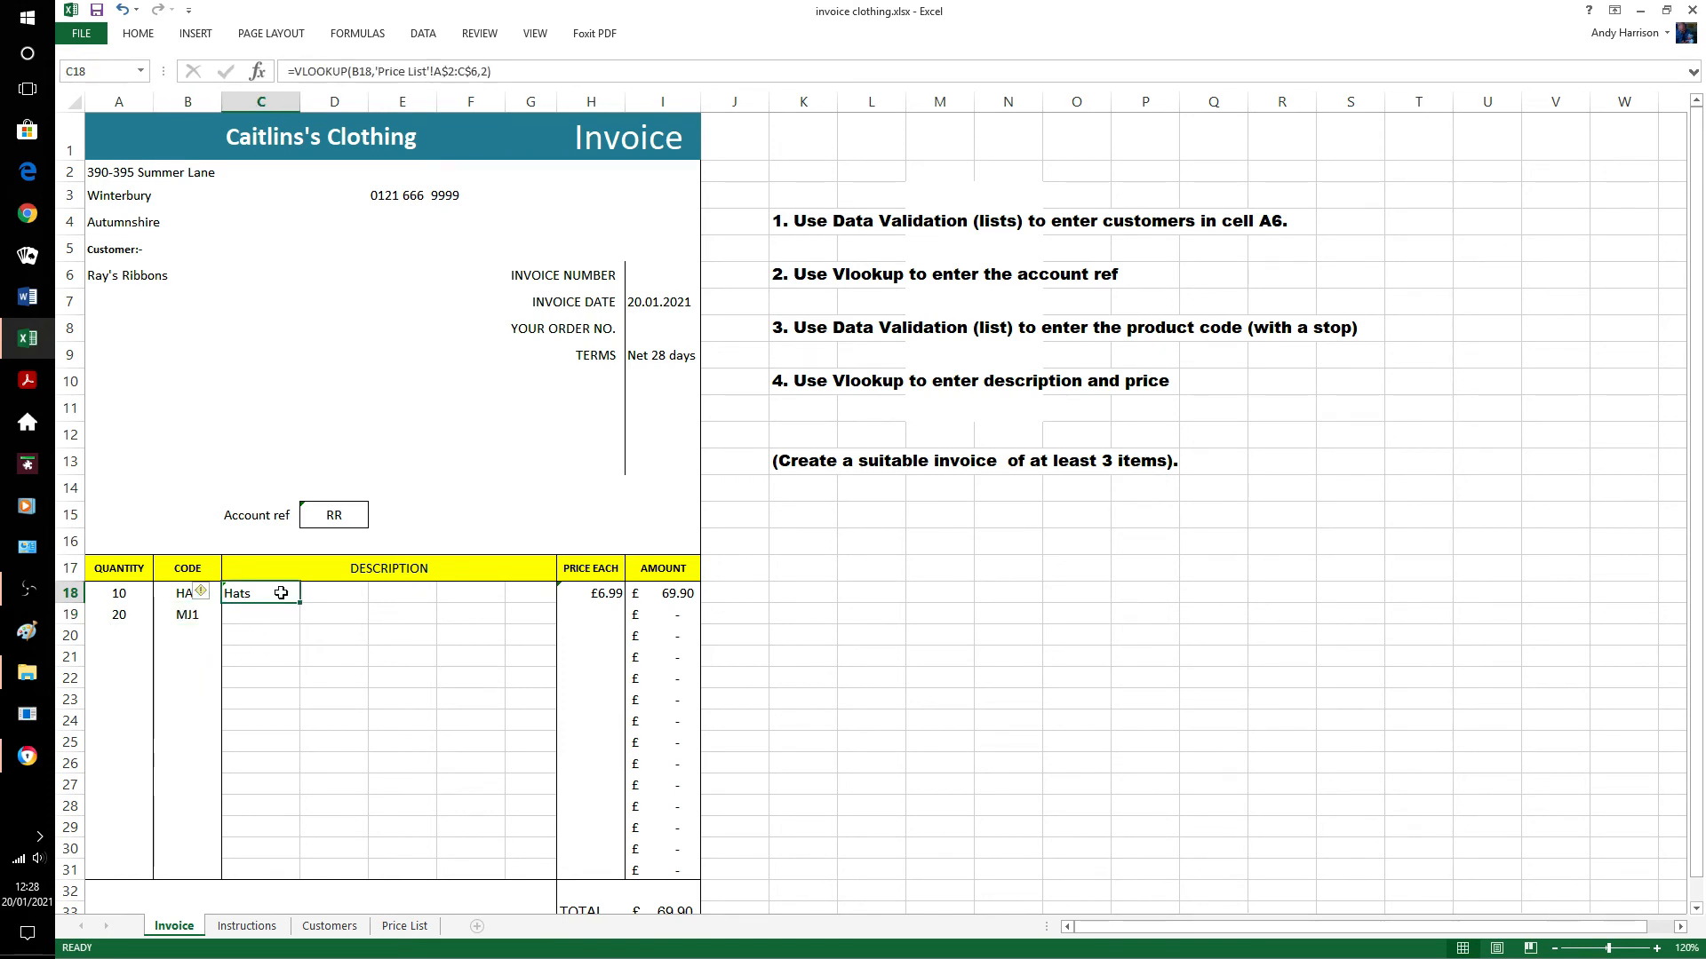
key(shift+Down)
key(ctrl+d)
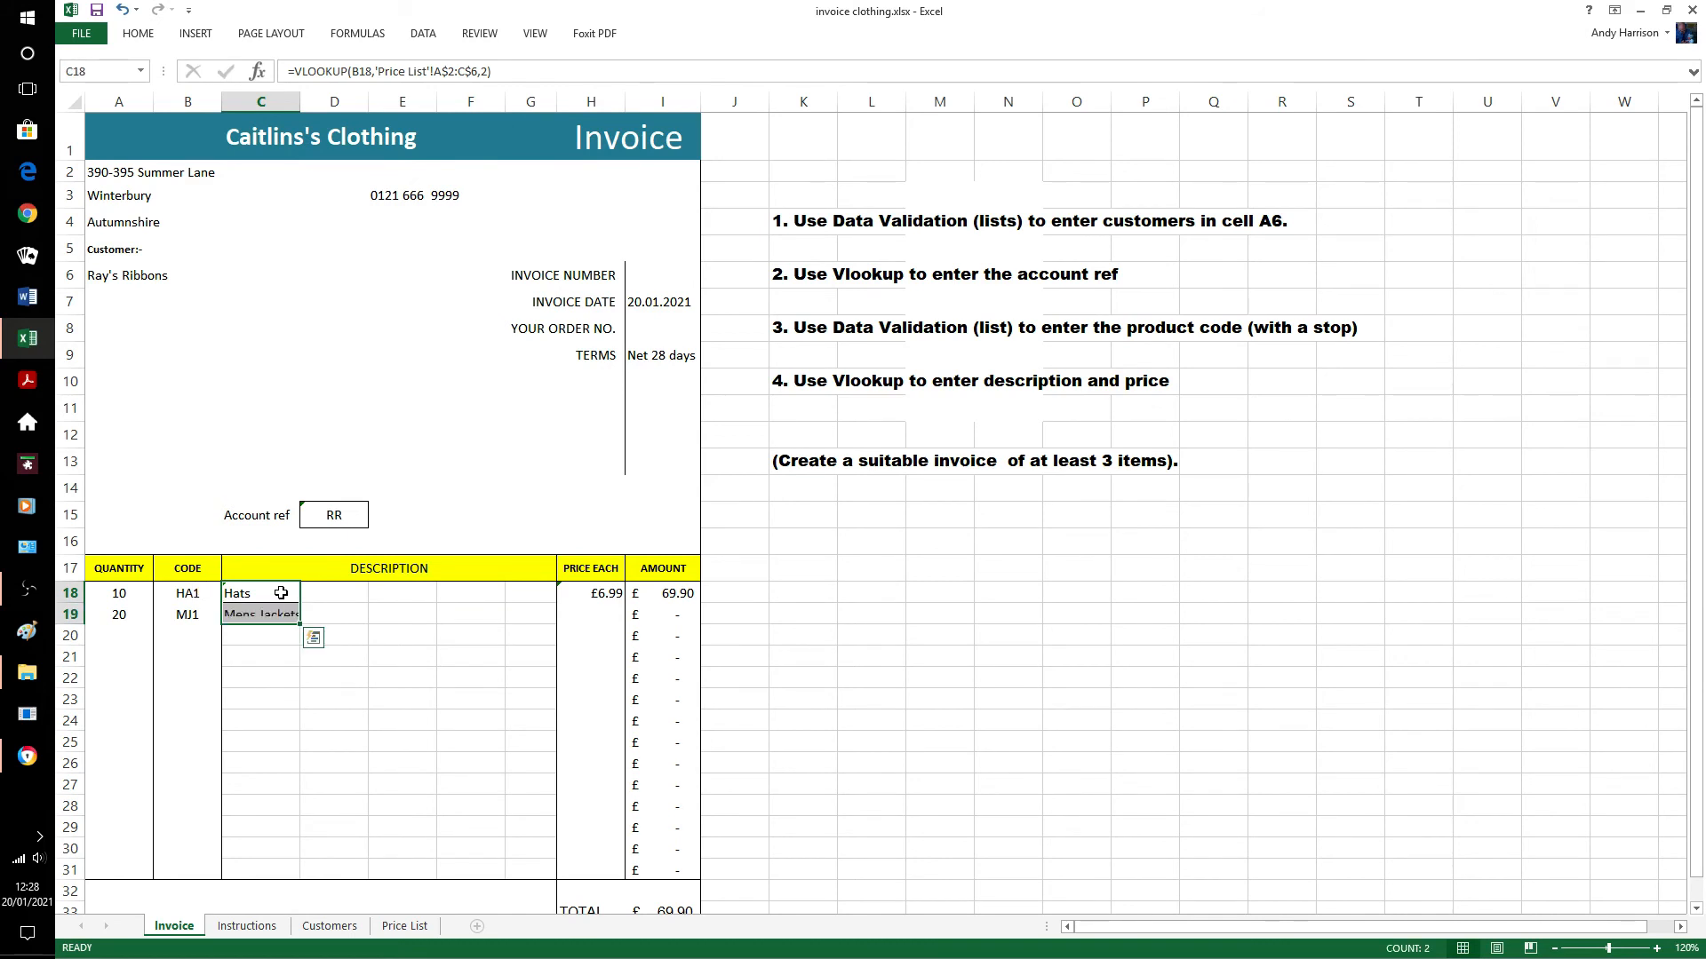
click(403, 612)
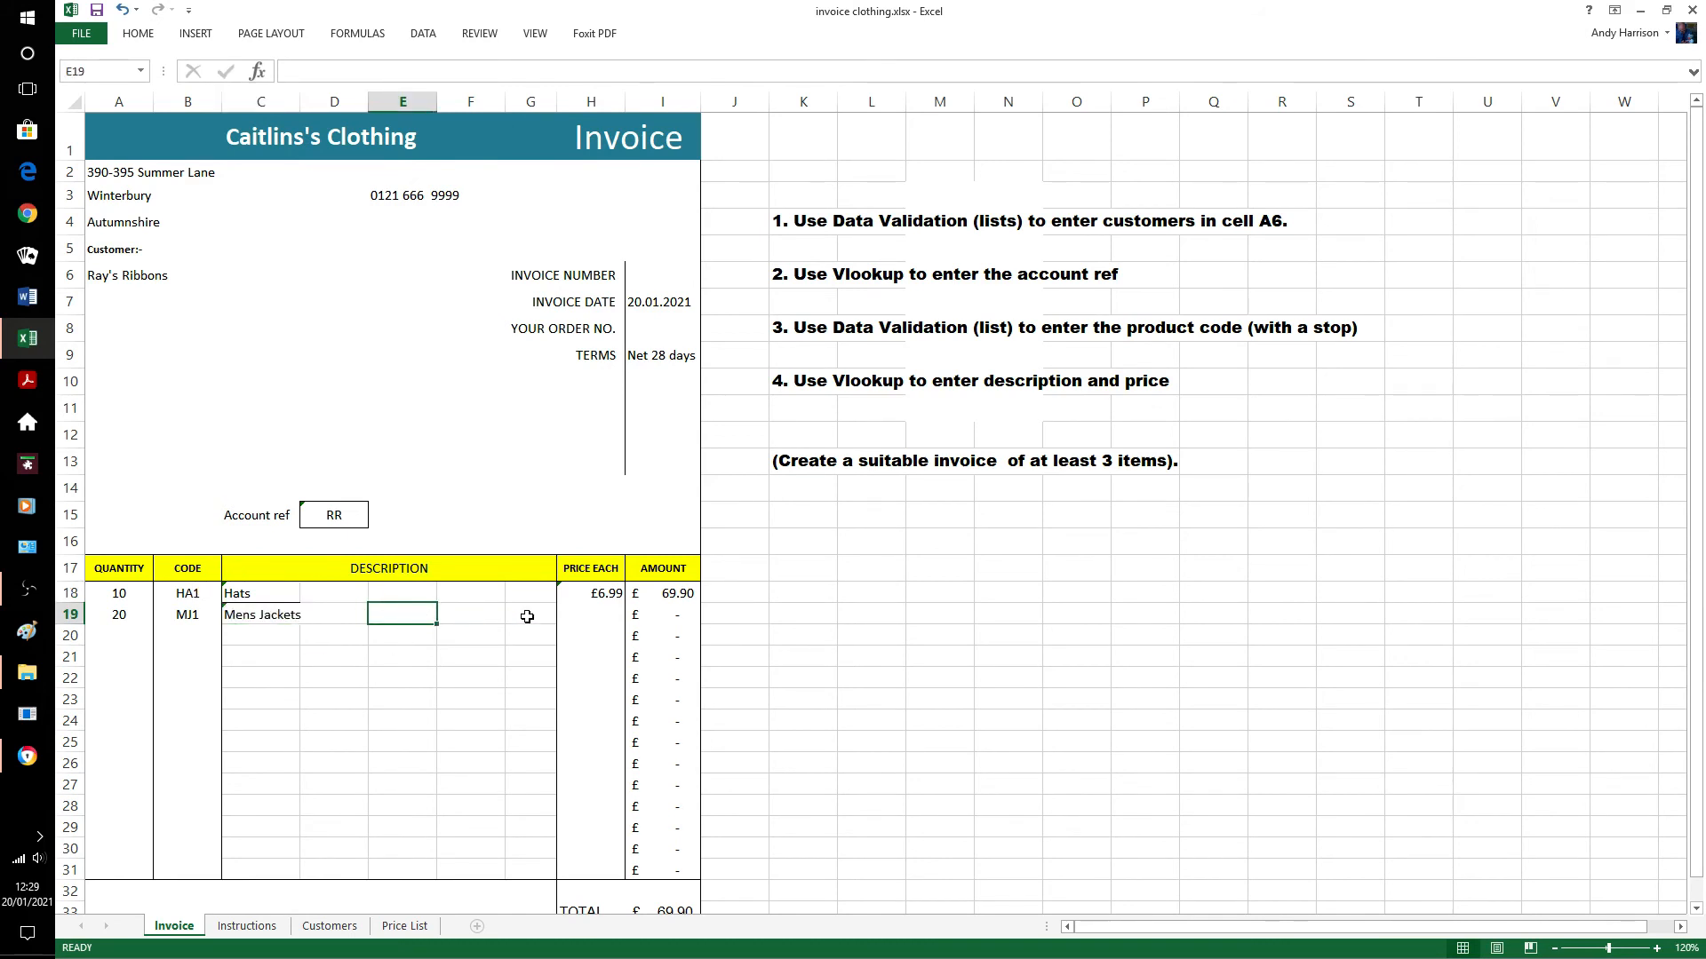
Fill H18's price formula down into H19 (£34.89) and check it against the Price List.
click(607, 594)
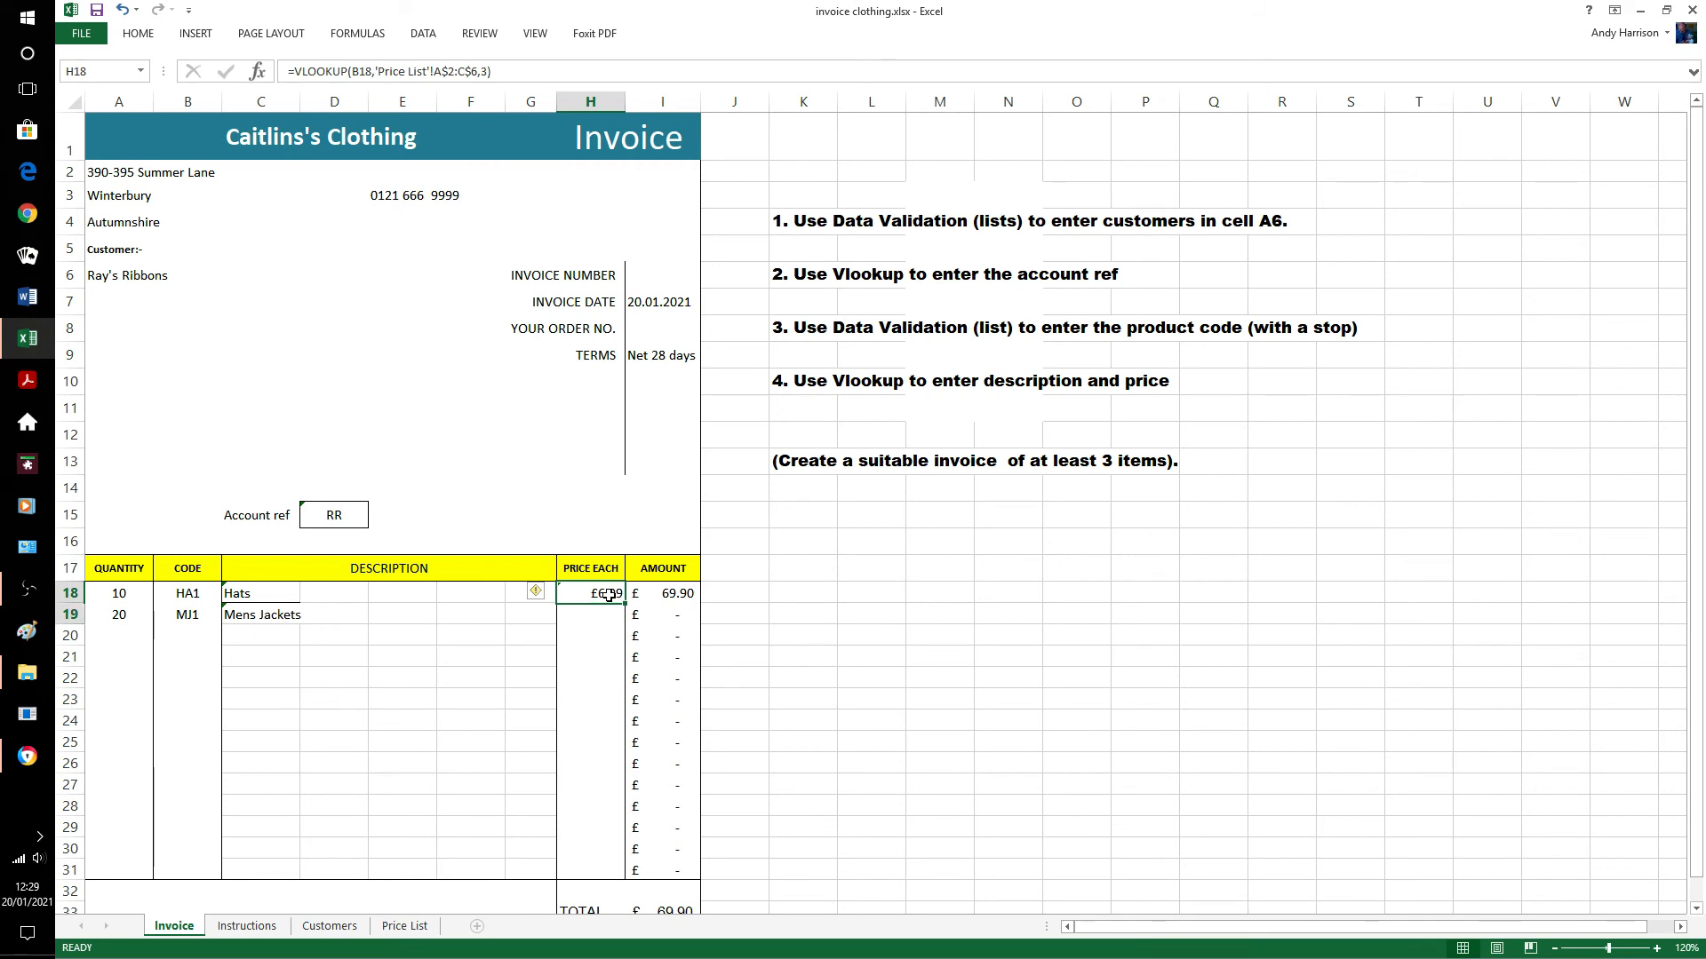
key(shift+Down)
key(ctrl+d)
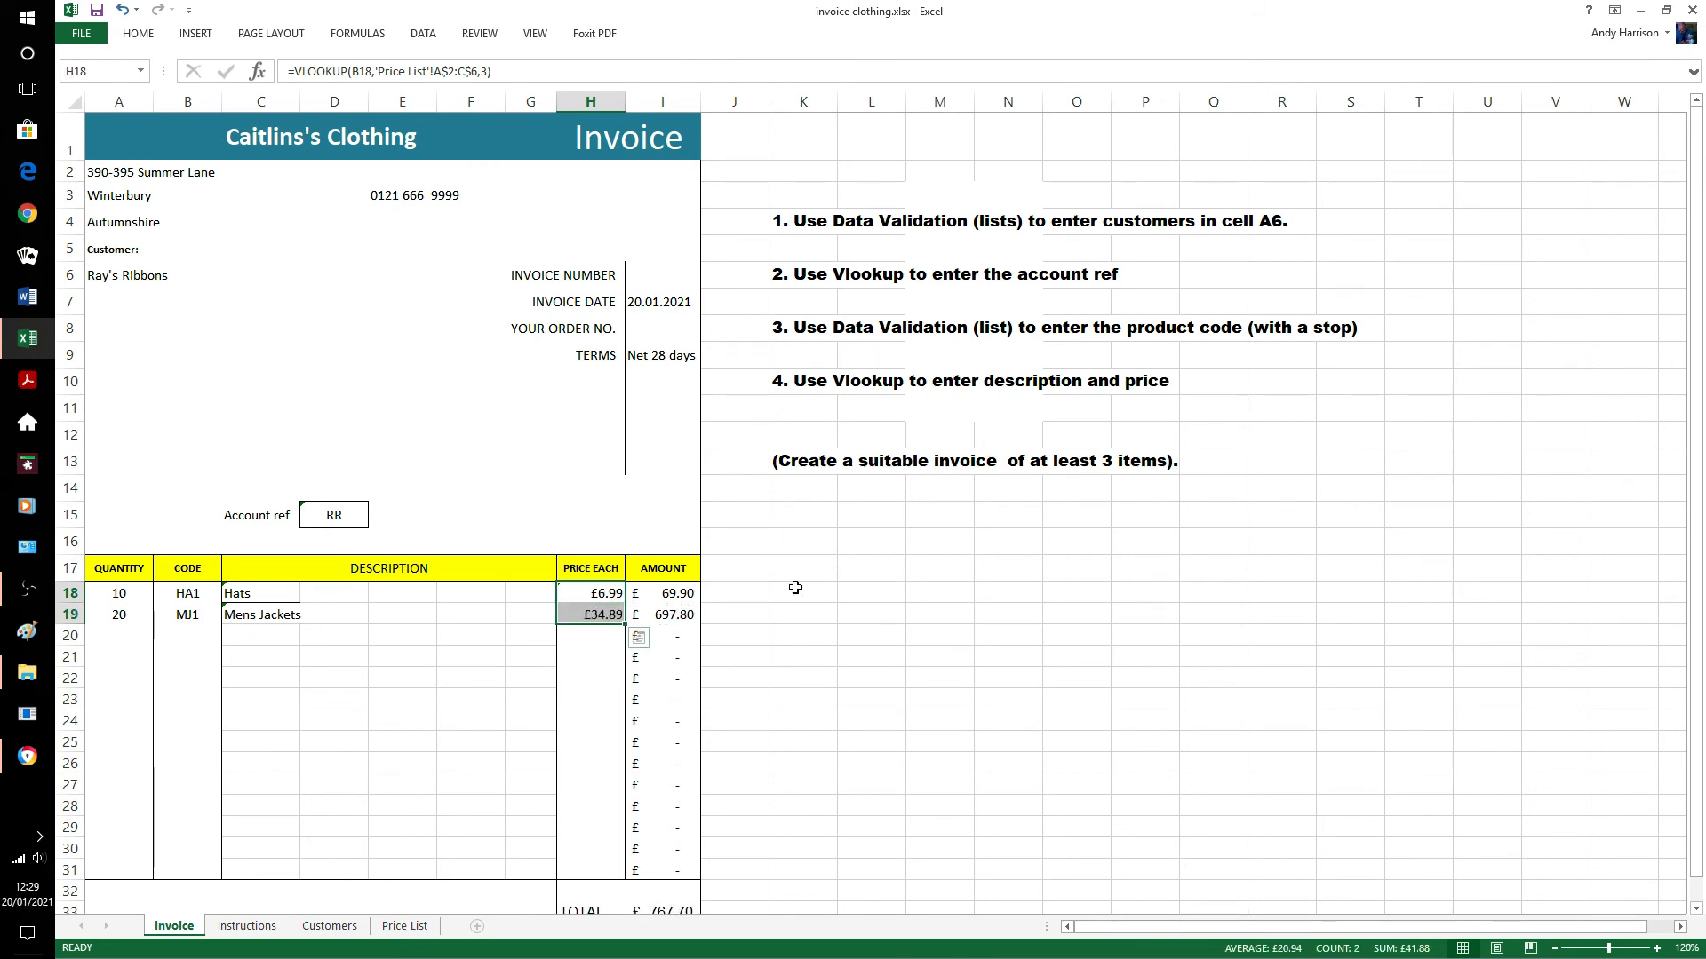
click(795, 587)
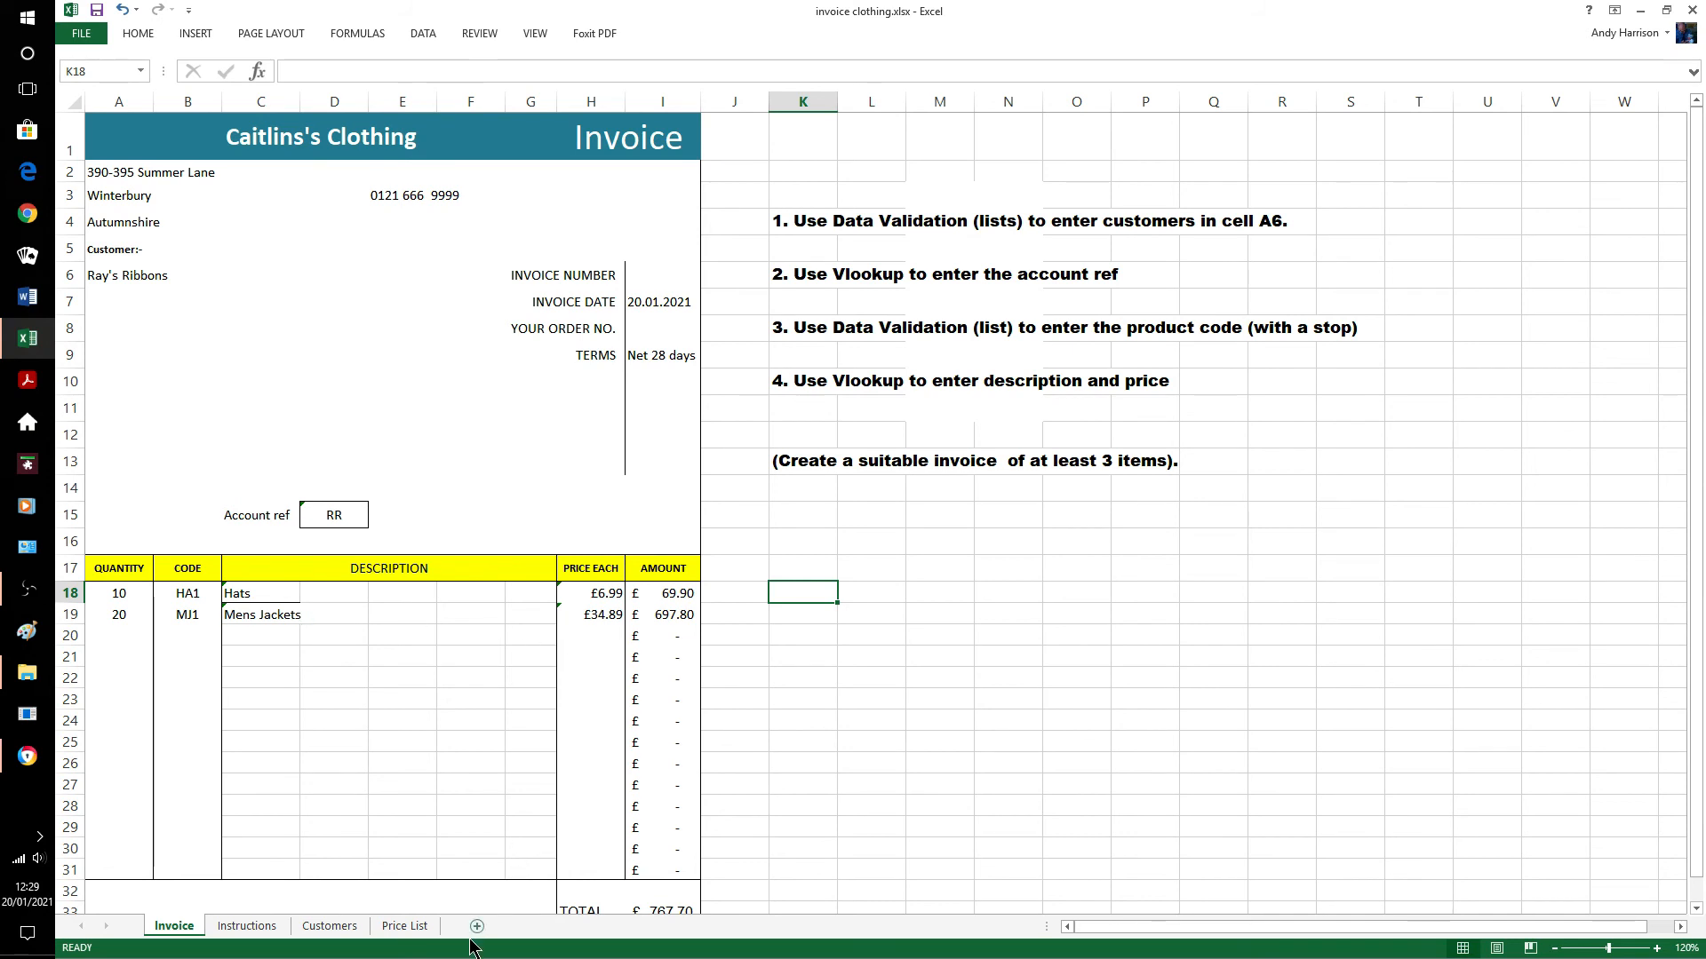
click(416, 927)
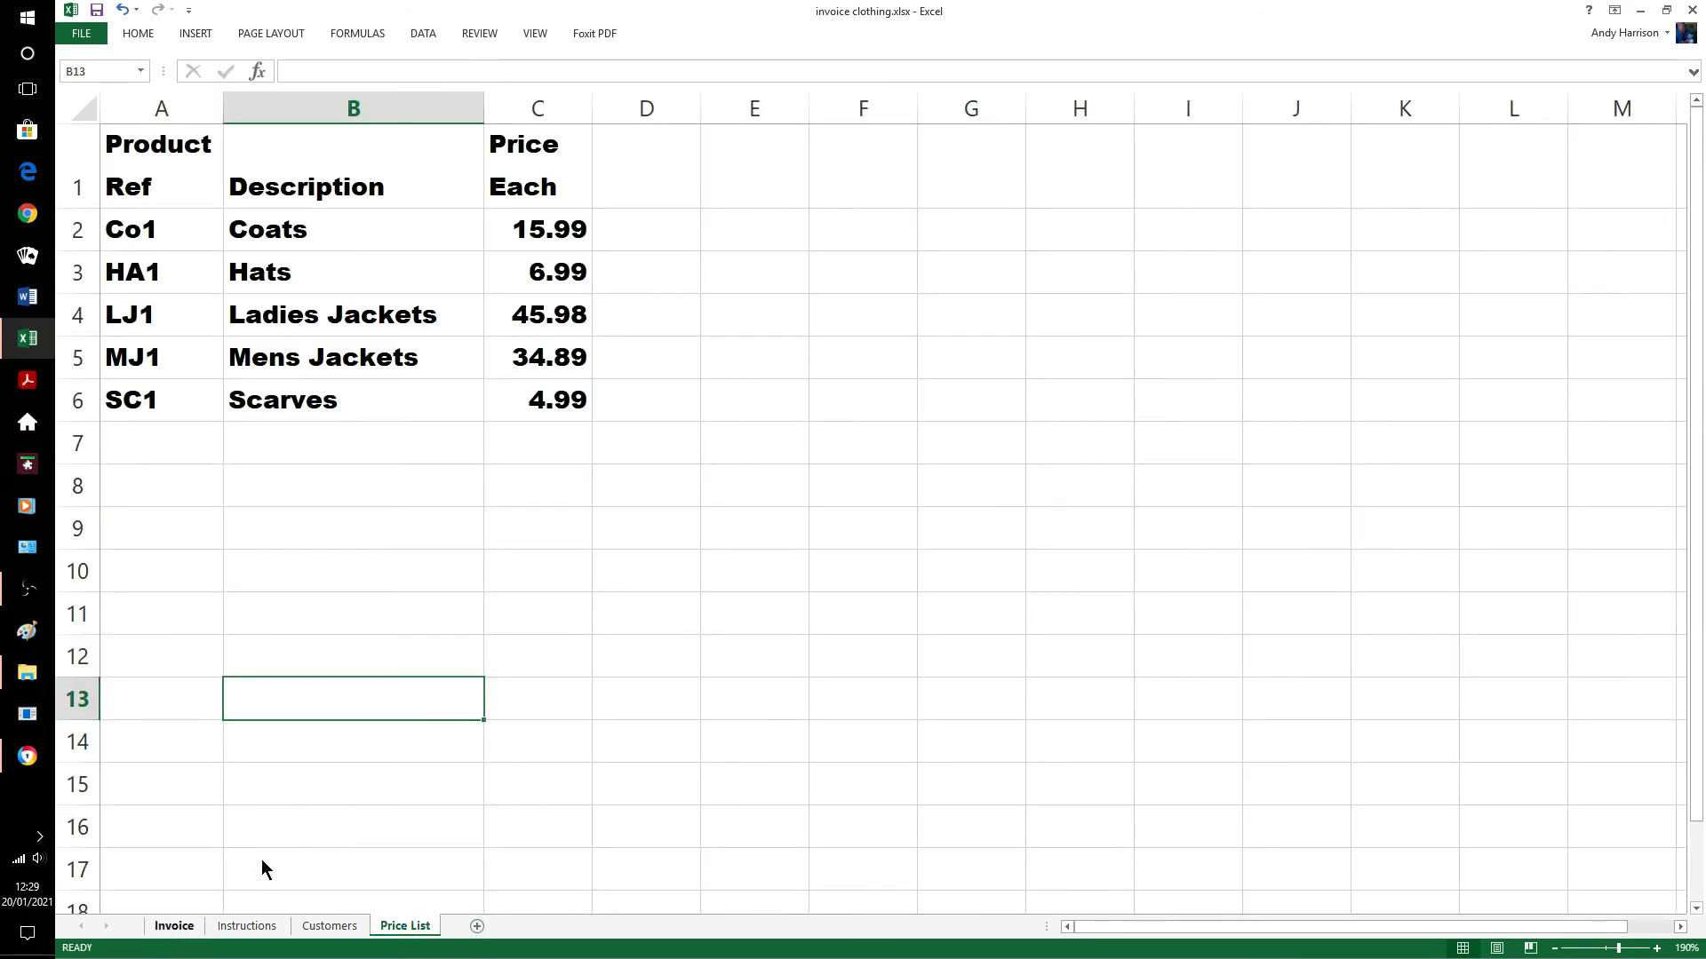
click(174, 927)
click(131, 632)
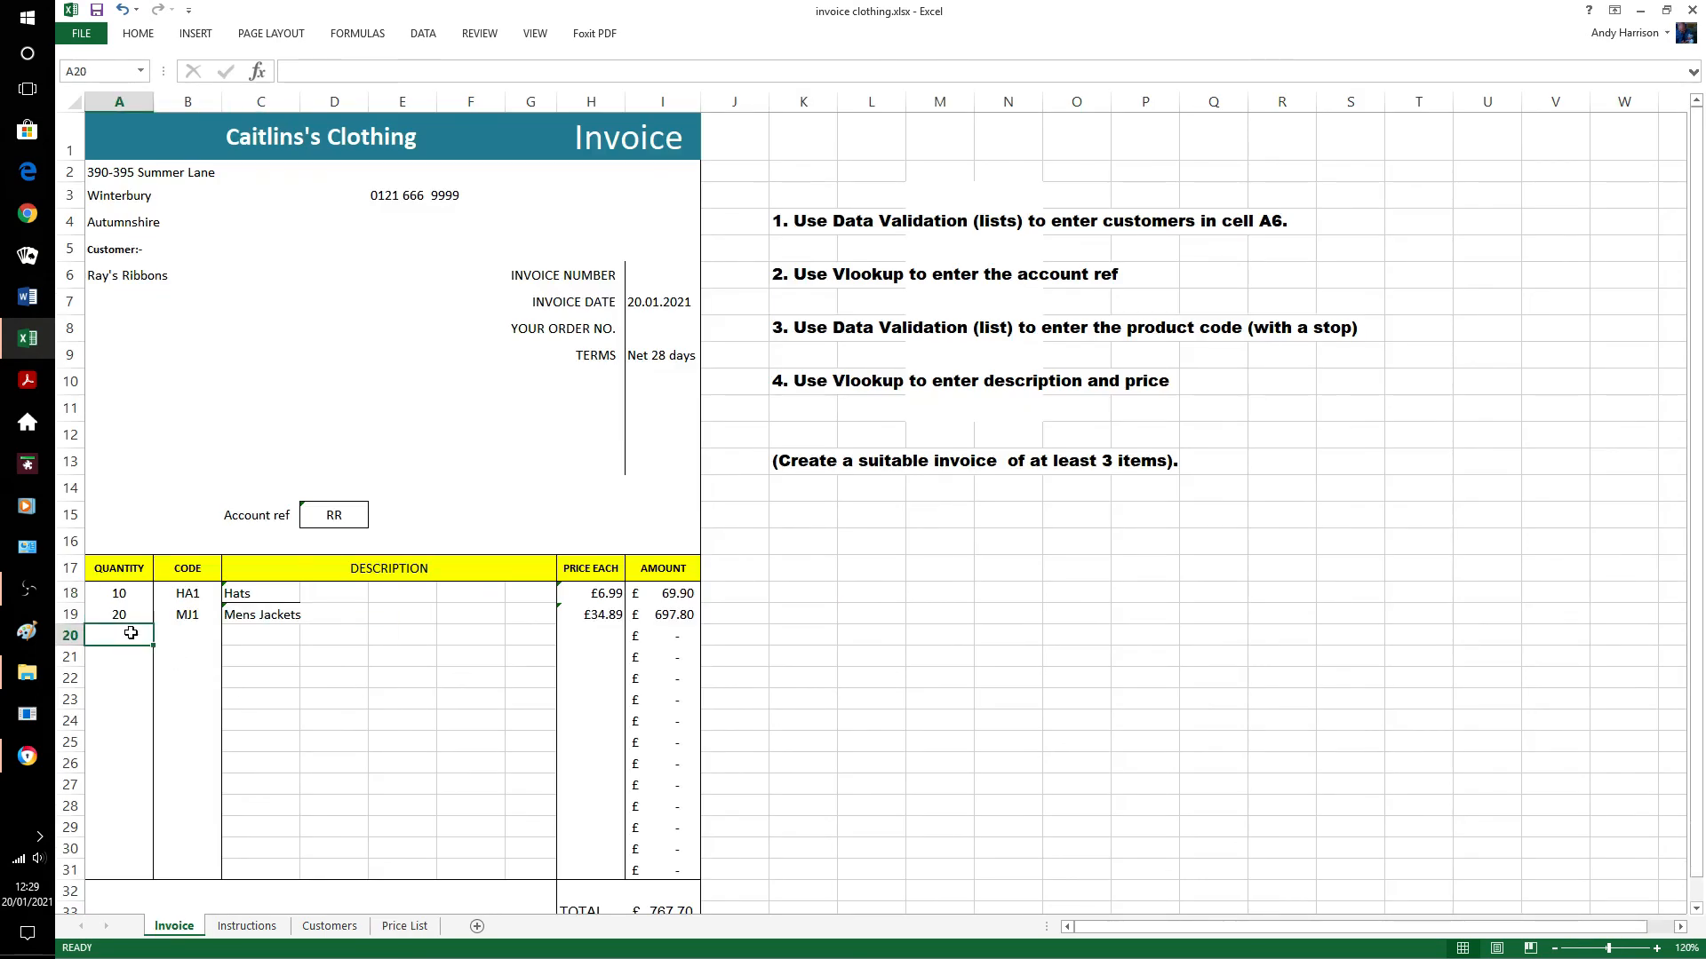
Enter quantity 40 and choose product code Co1 in row 20.
text(40)
click(130, 632)
key(Tab)
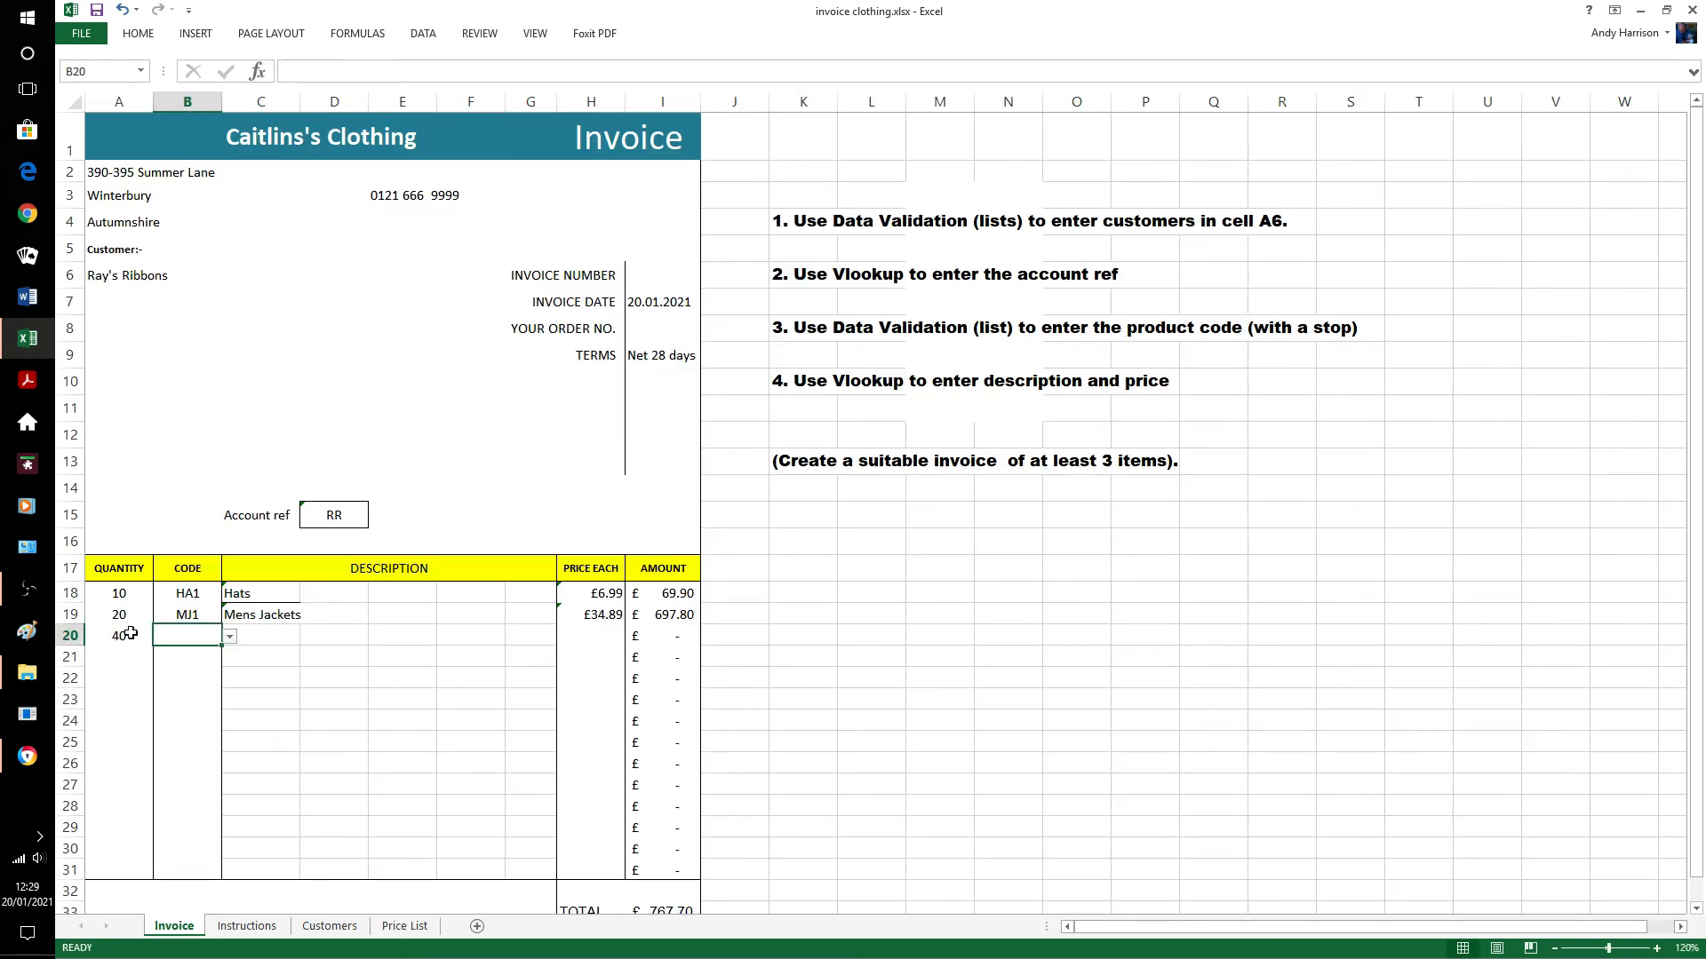
click(229, 637)
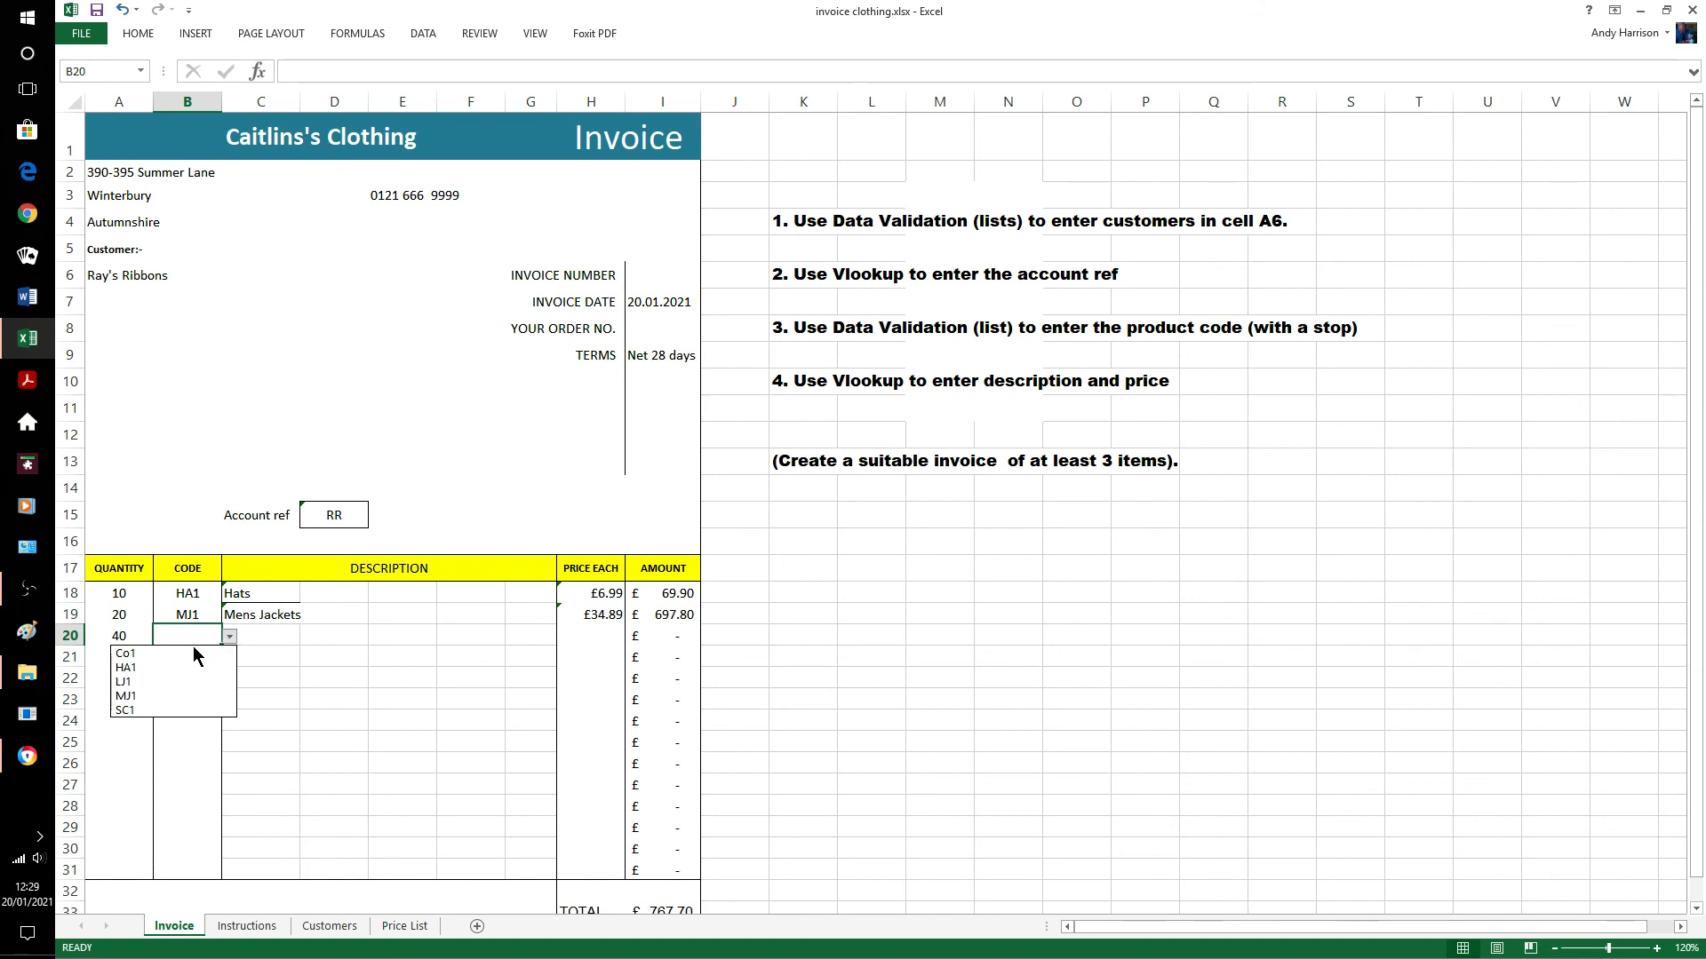
click(185, 652)
Fill the description and price formulas down into C20 and H20, showing Coats at £15.99.
click(258, 638)
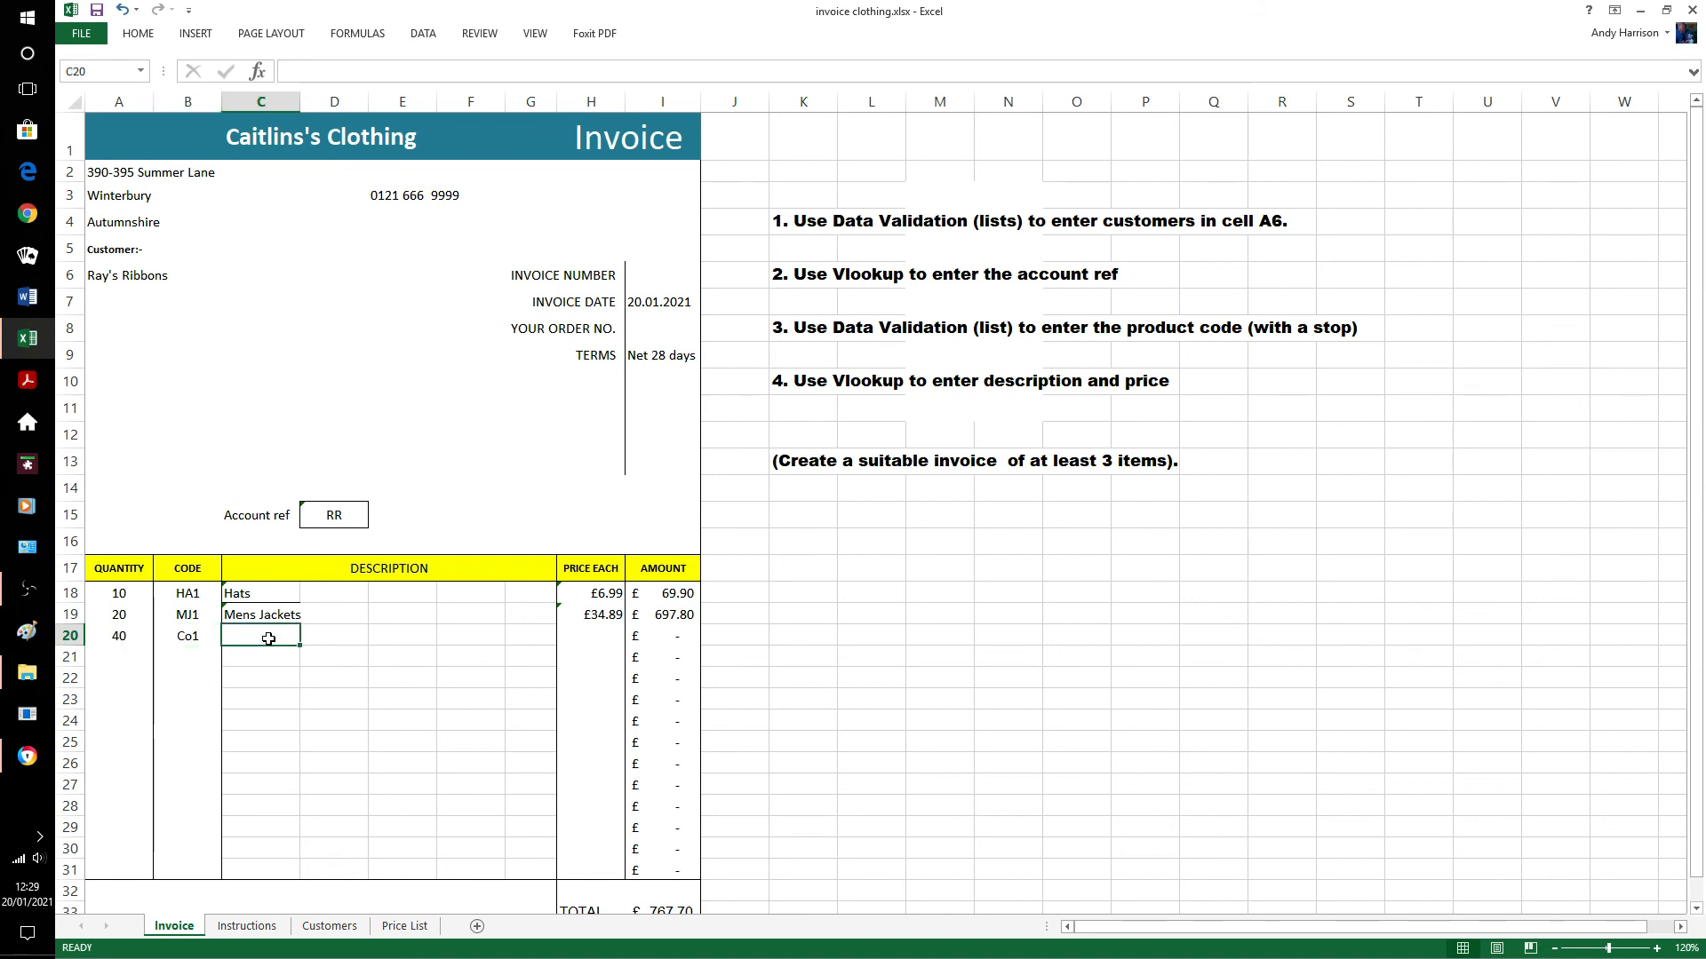
click(283, 617)
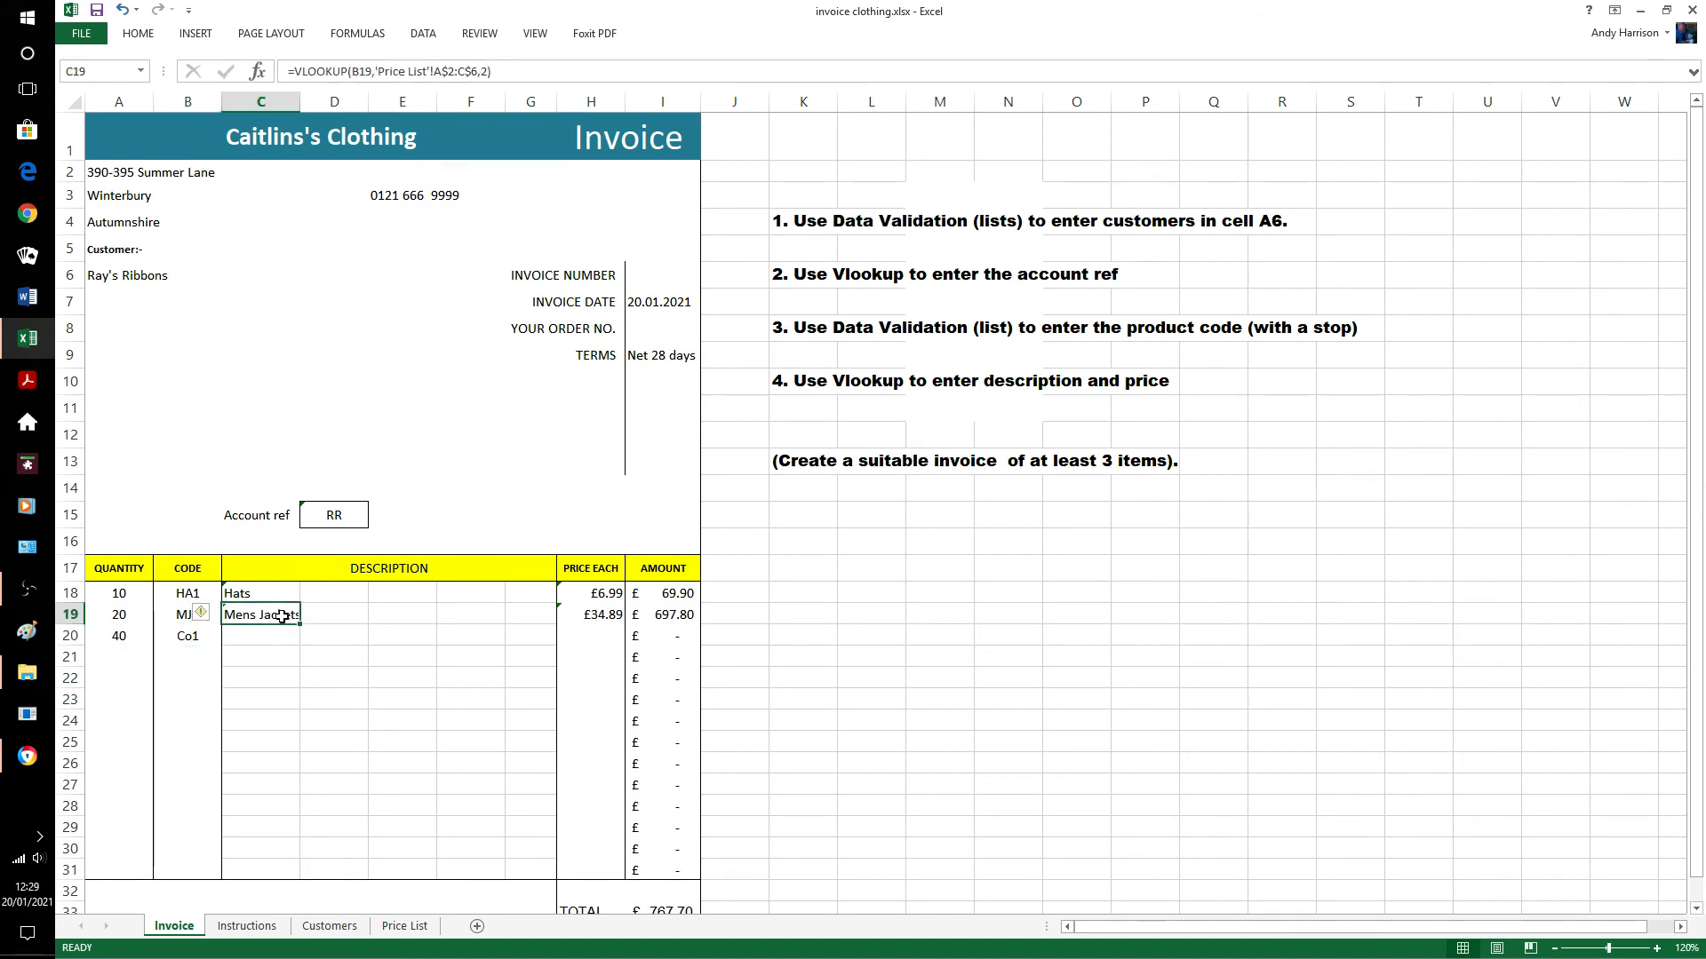
key(shift+Down)
key(ctrl+d)
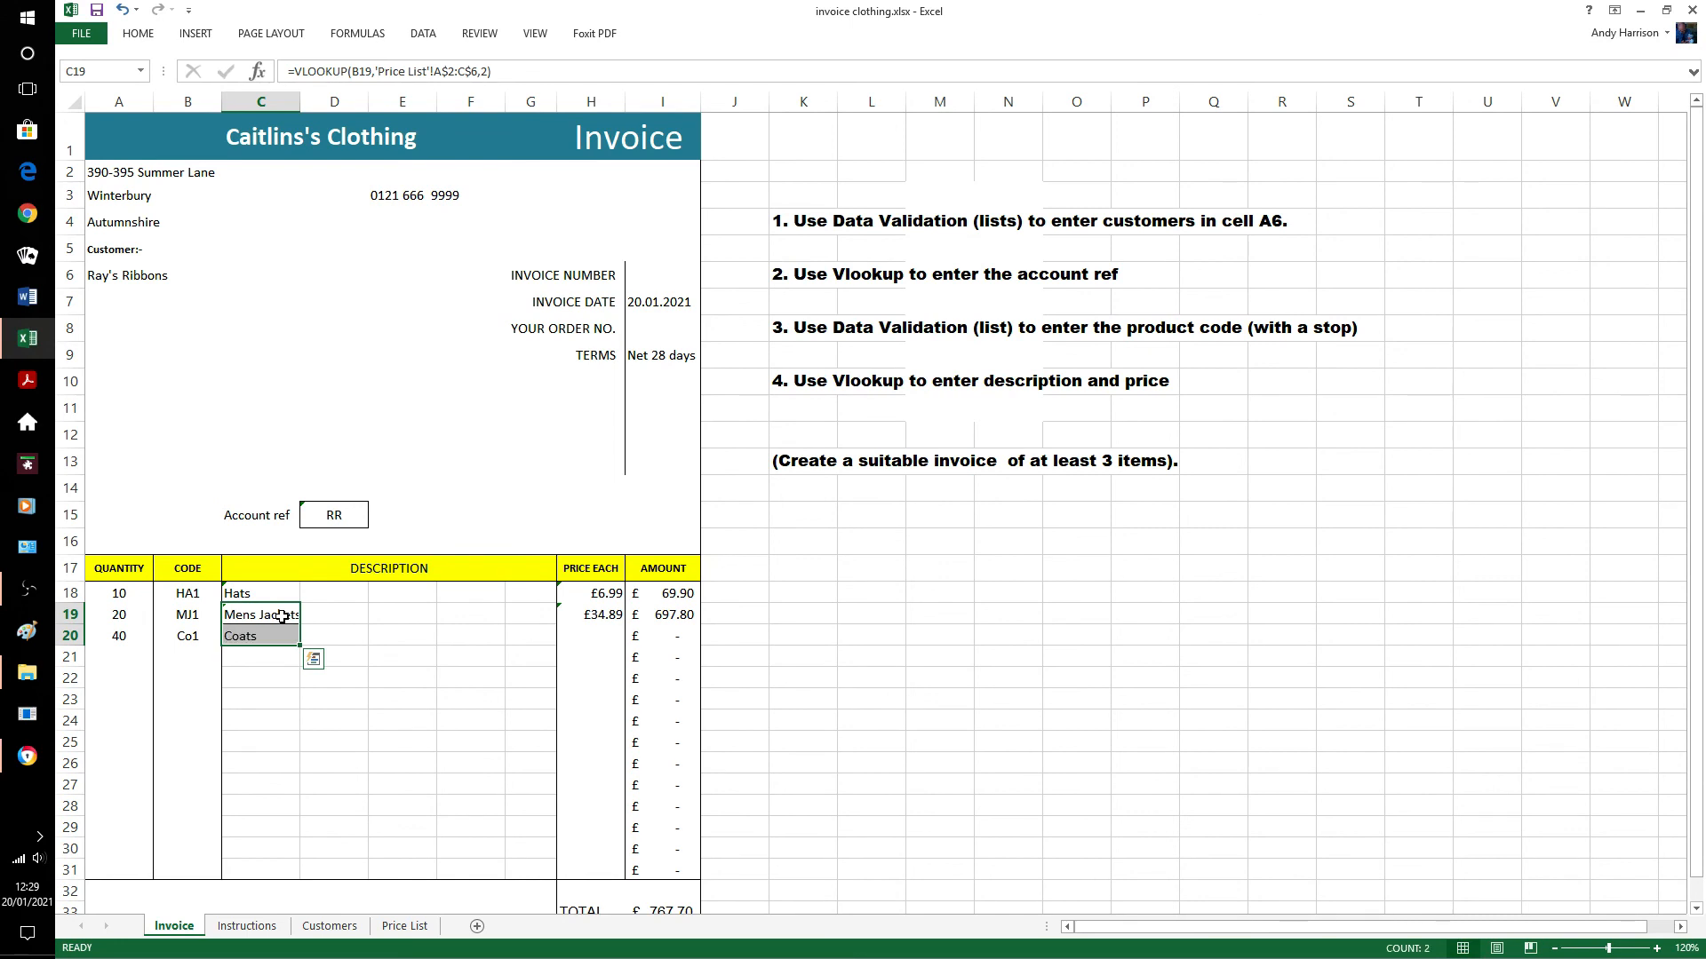
click(342, 631)
click(618, 615)
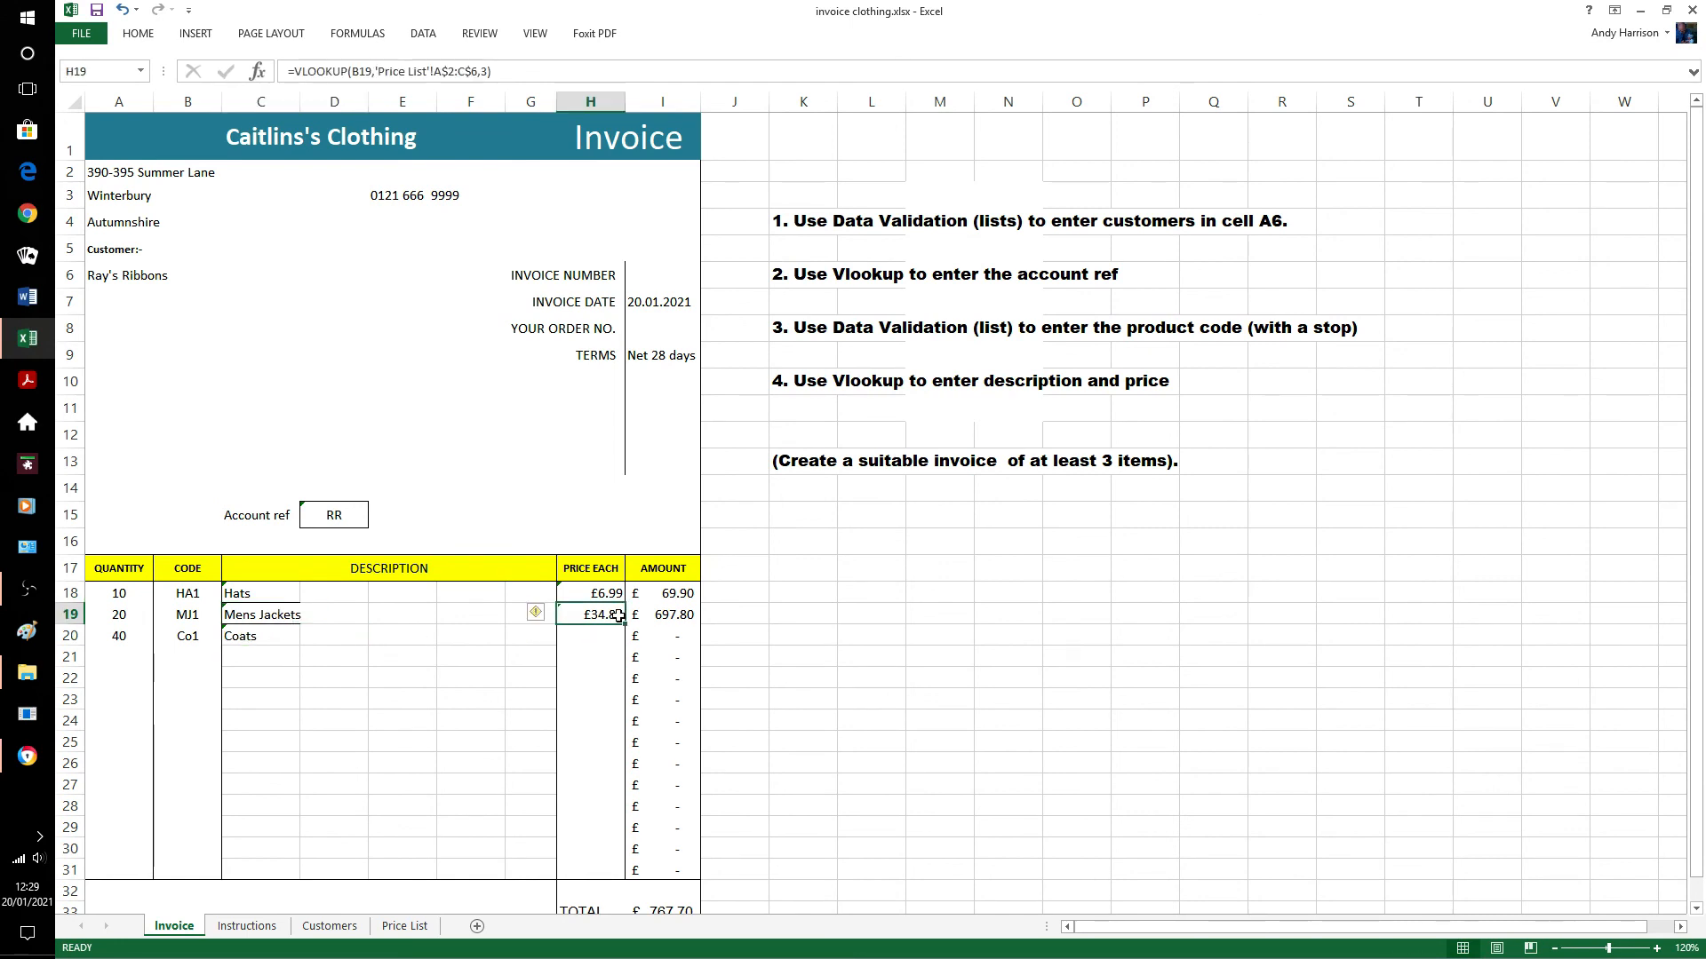
key(shift+Down)
key(ctrl+d)
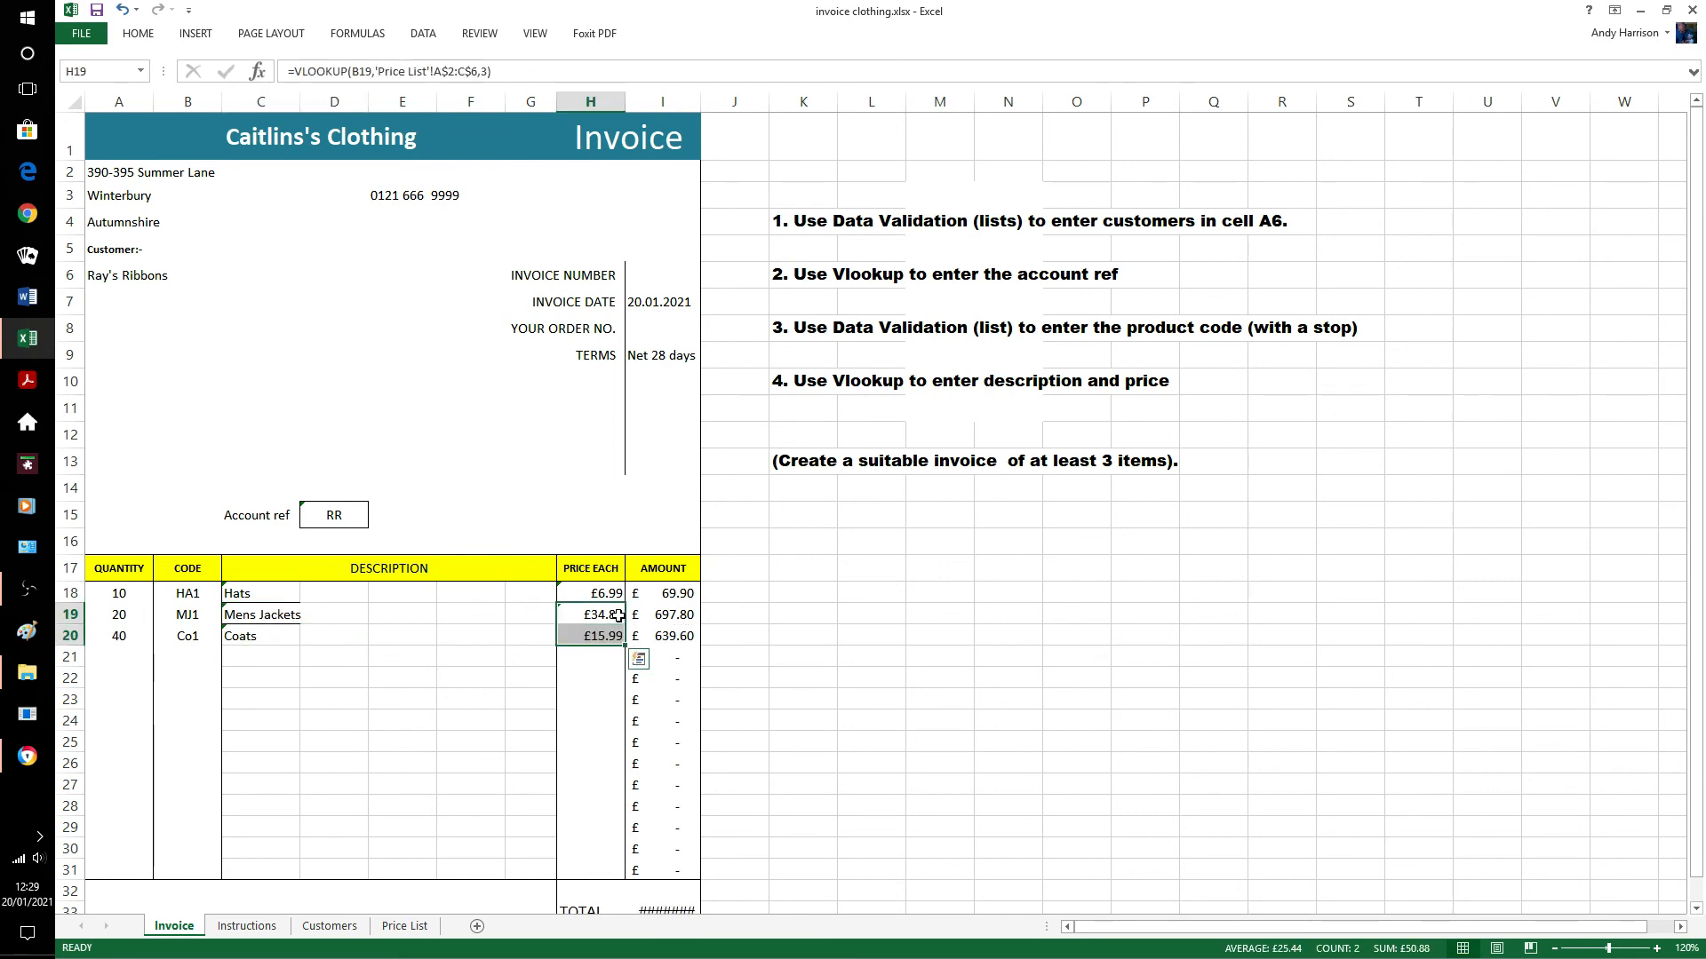
click(802, 636)
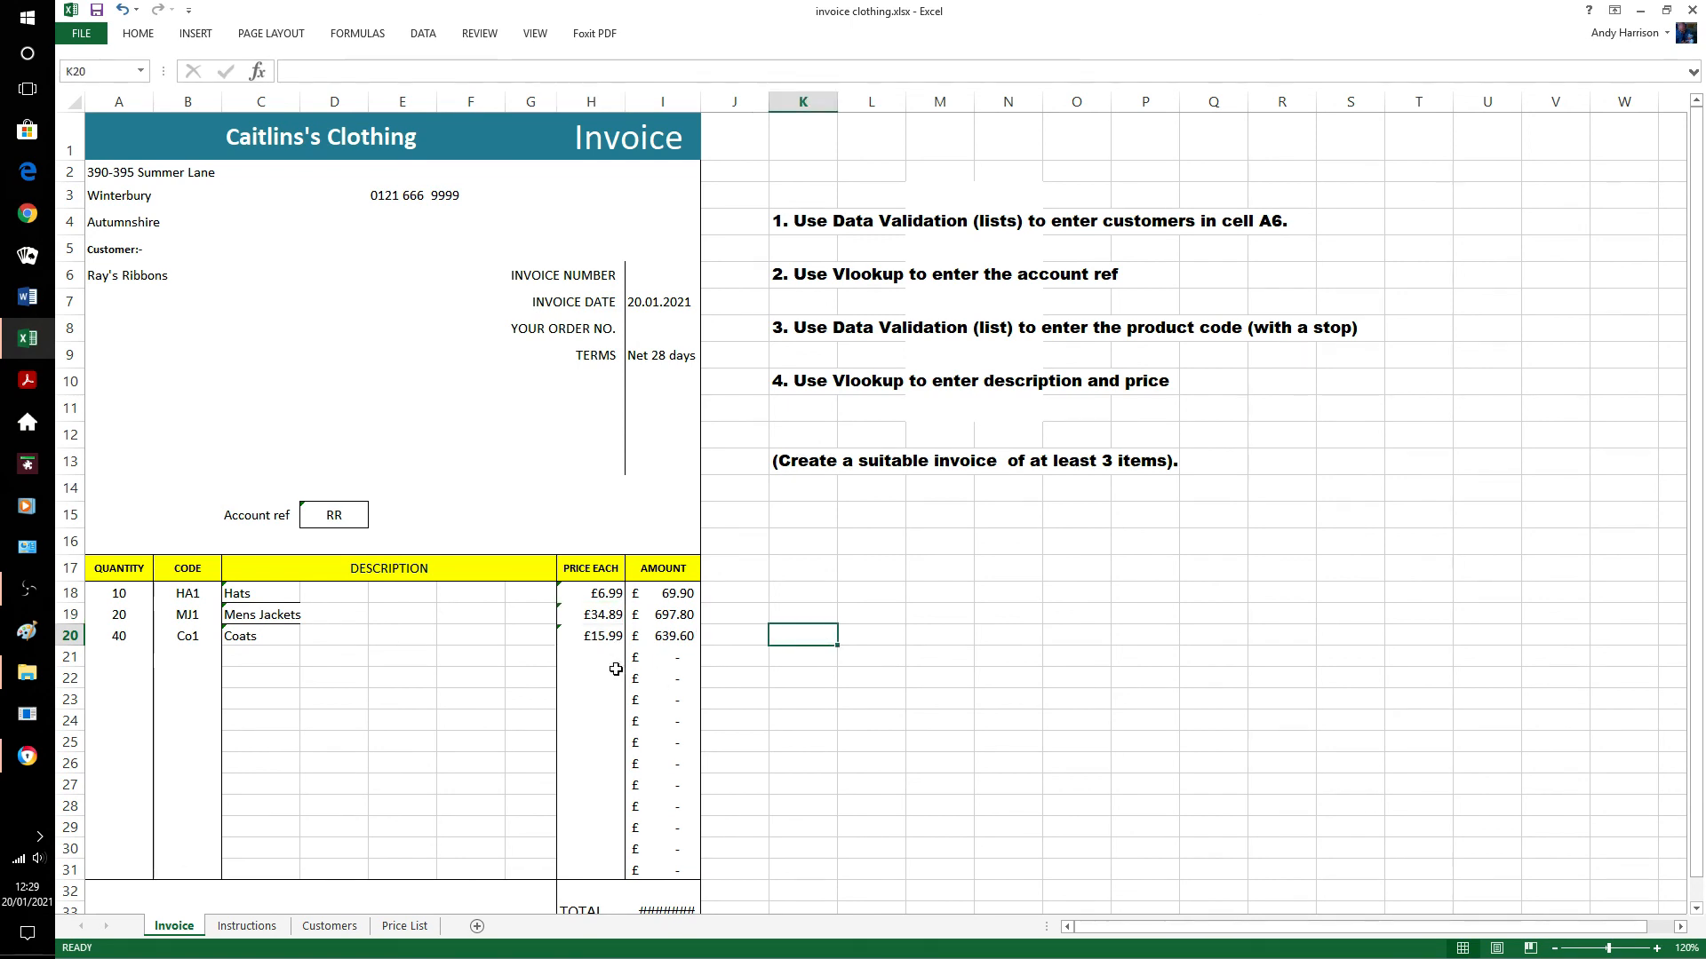
Compare against the Price List, widen column I to reveal the £1,407.30 total, then switch to OBS.
click(402, 926)
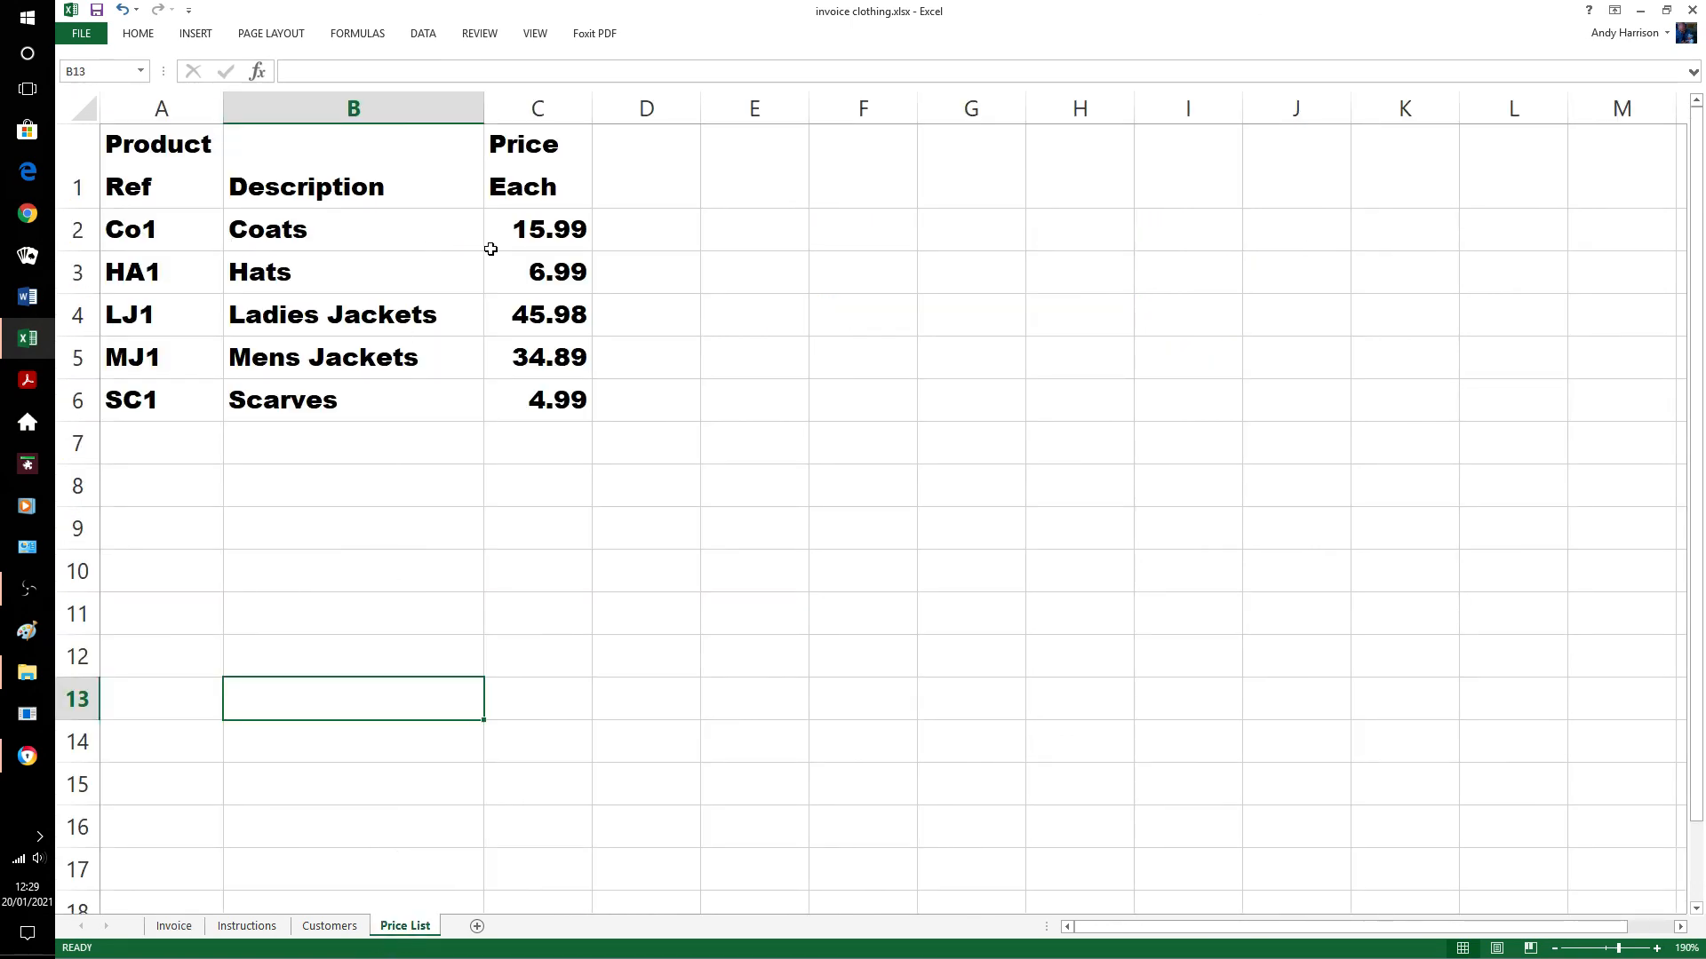
click(176, 927)
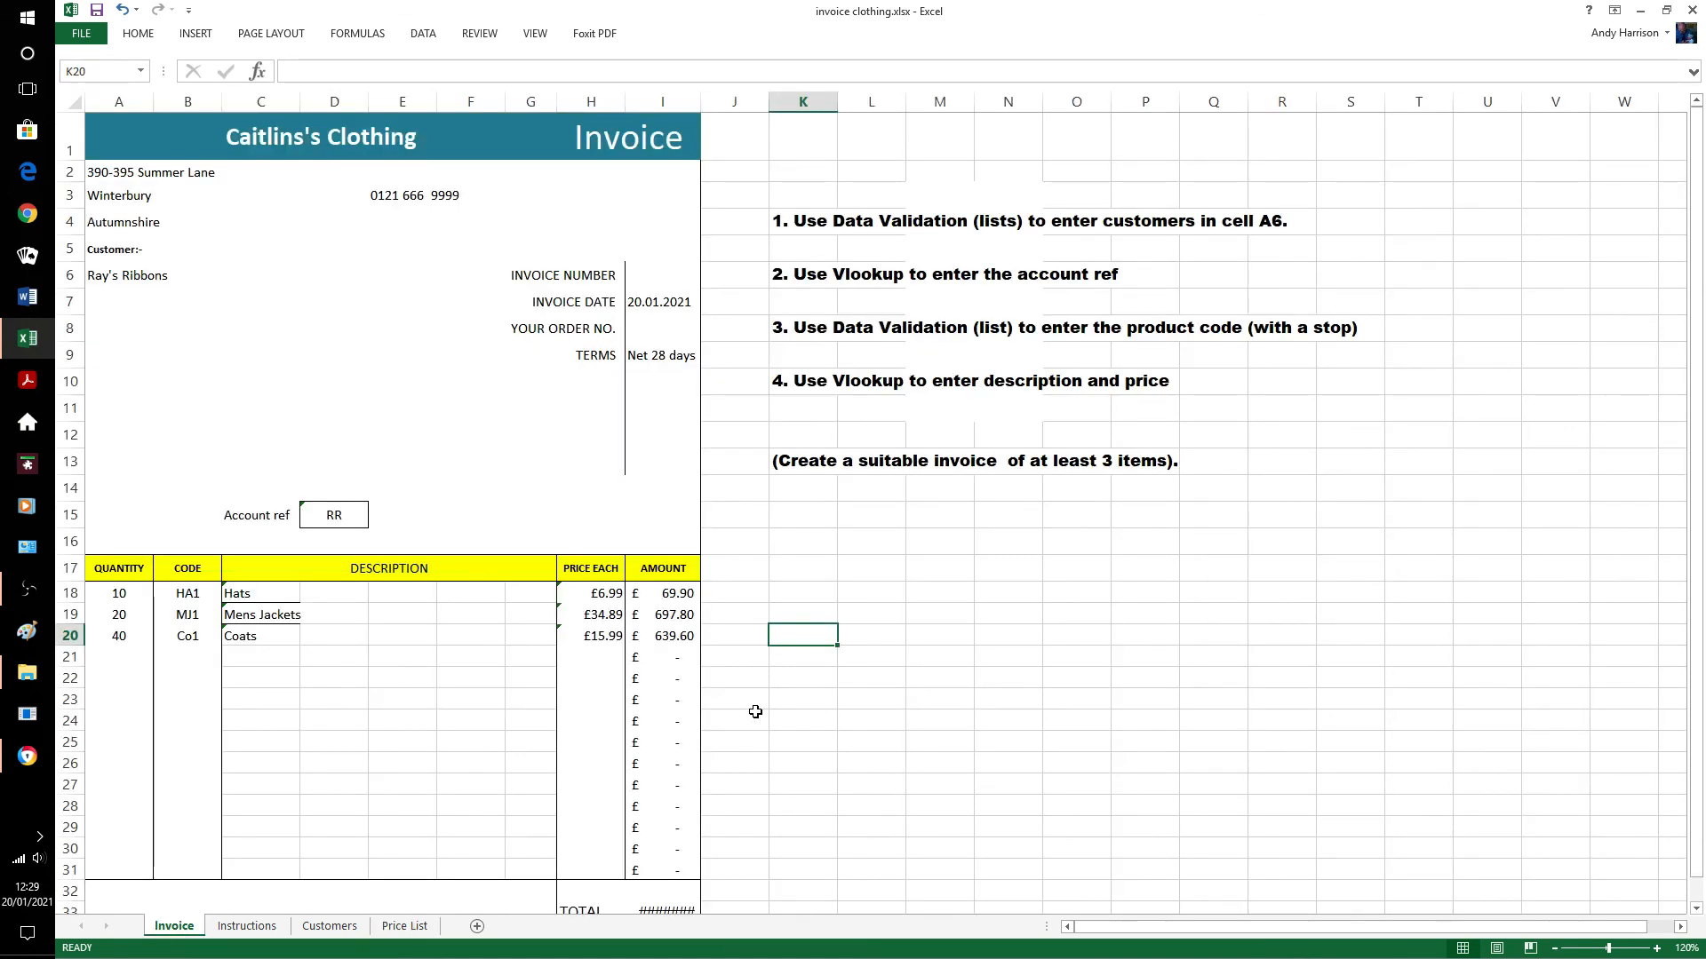
drag(705, 101, 730, 101)
scroll(888, 622, down, 2)
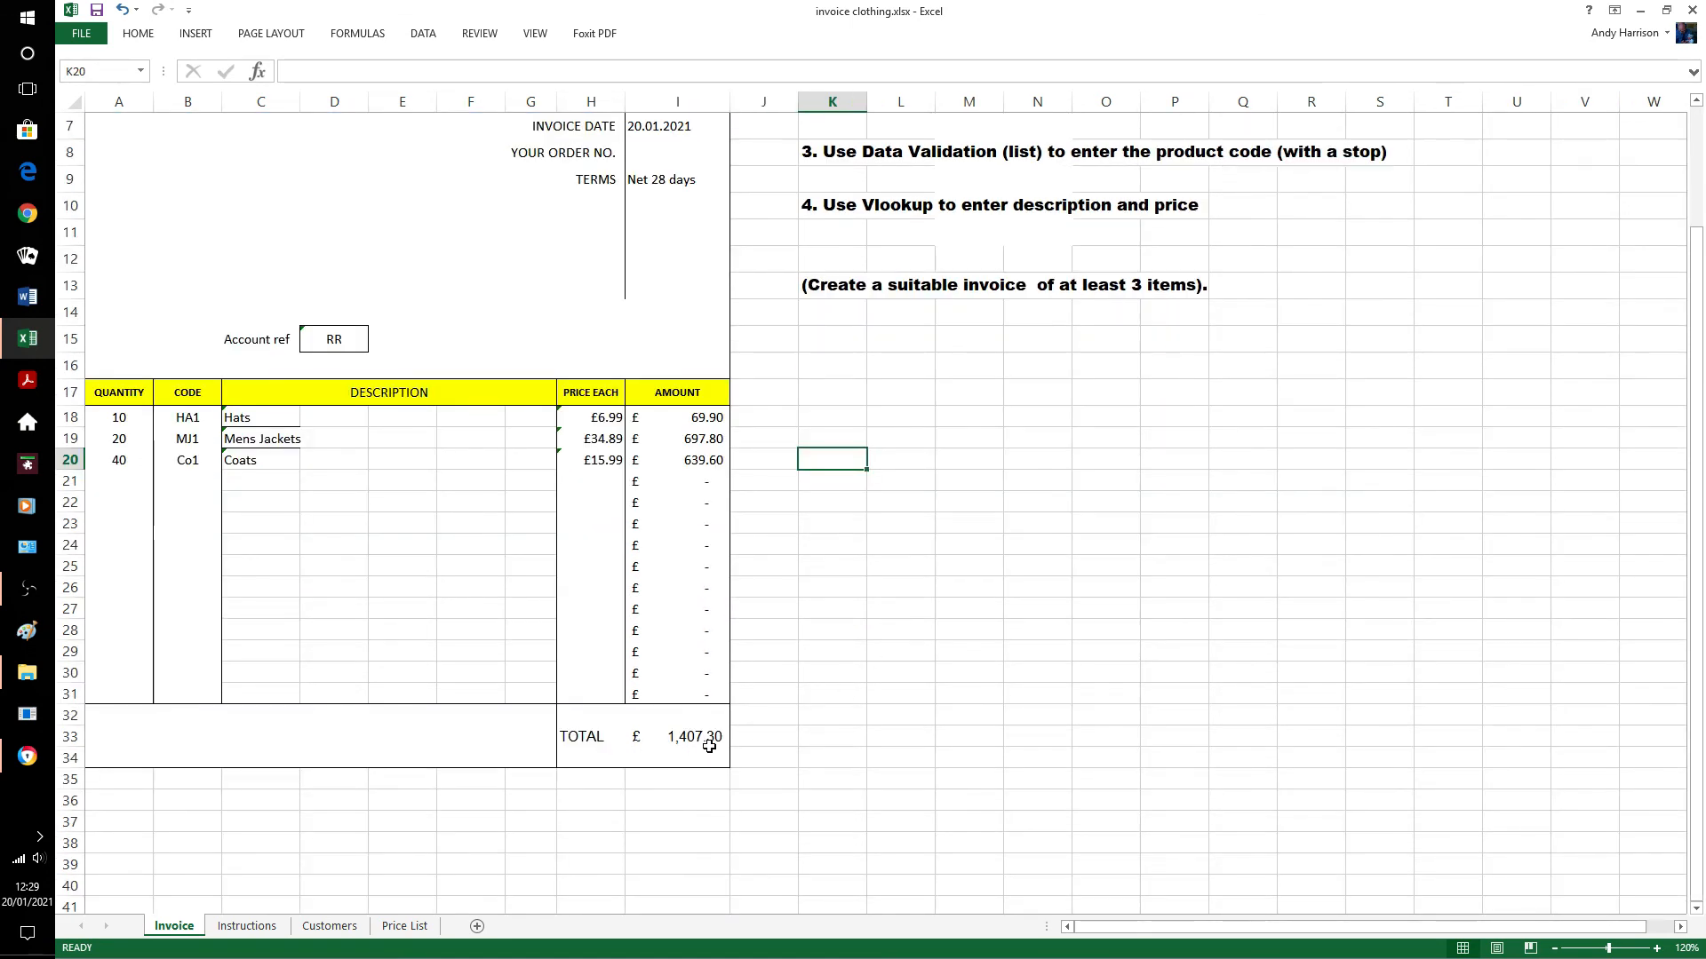
click(27, 589)
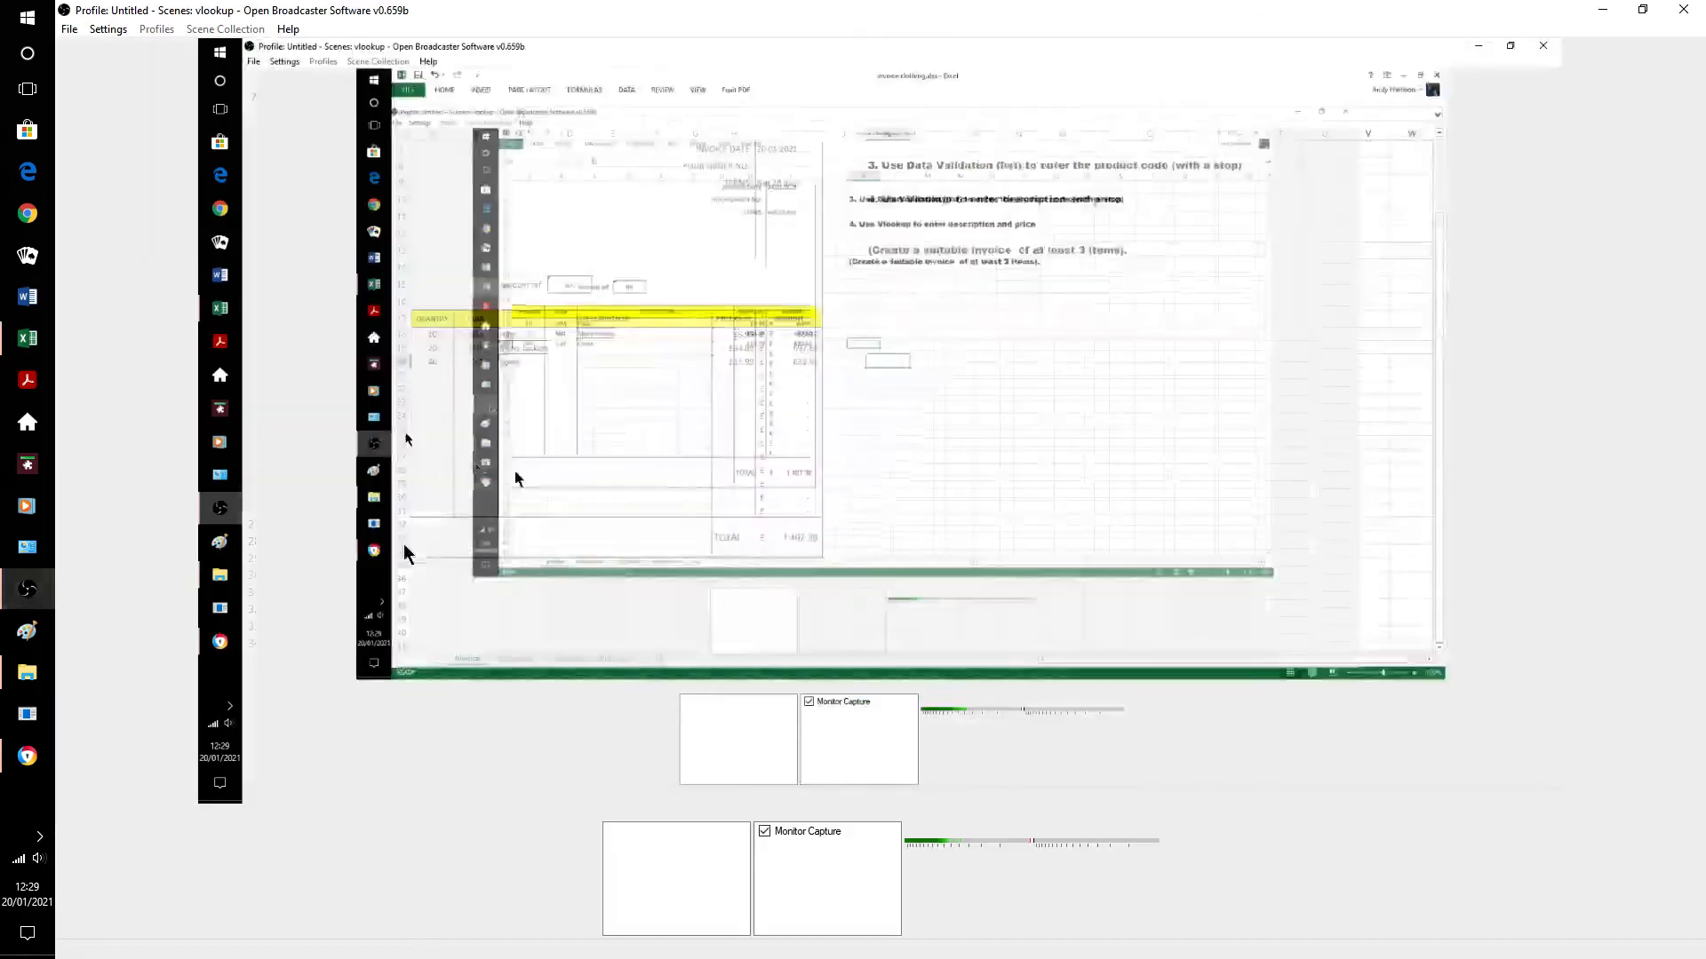